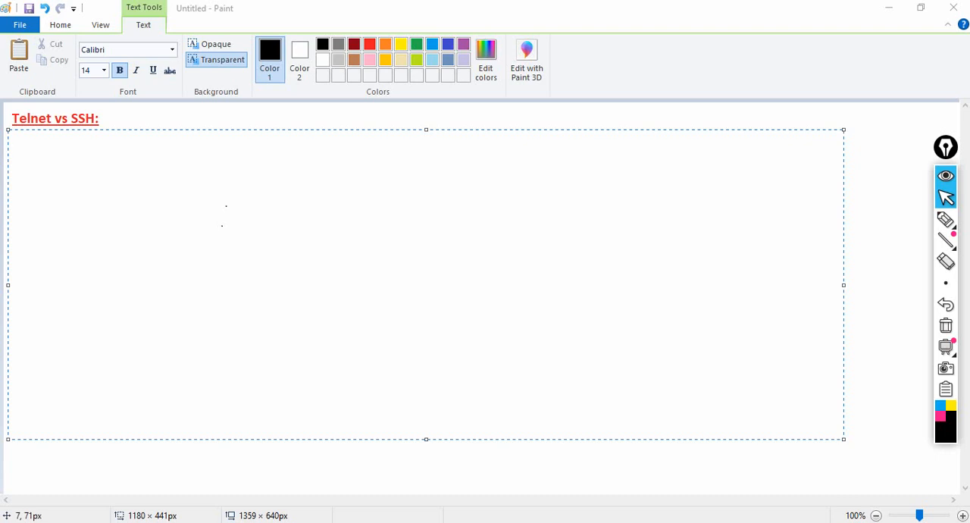
Step: Enter "tcp base protocols" as the first line of the text box under the Telnet vs SSH heading
left_click(9, 153)
type("tc")
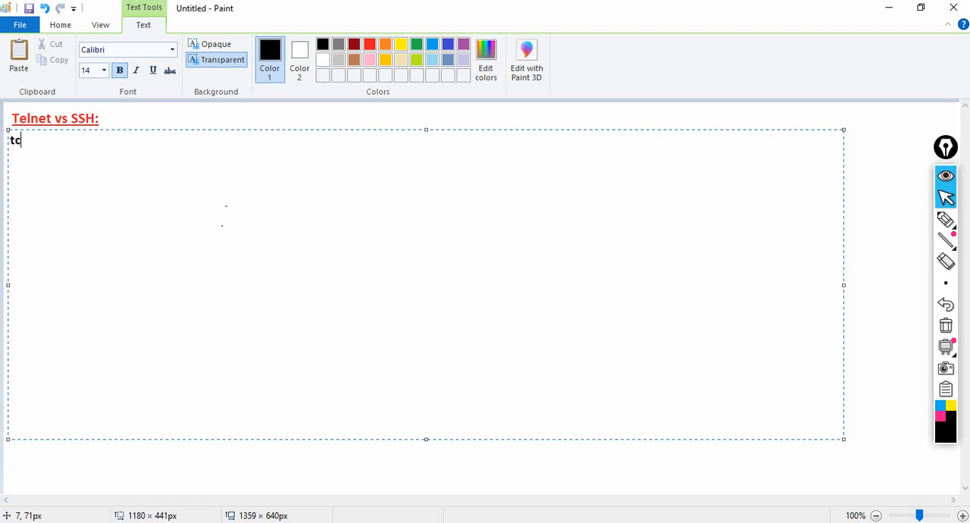
type("p base protolos")
key("BackSpace")
key("BackSpace")
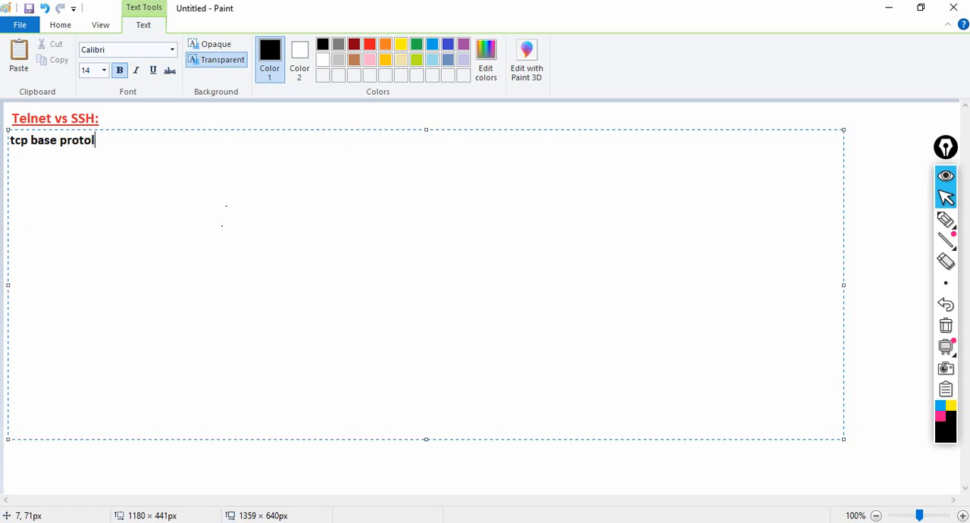
key("BackSpace")
type("cols")
key("Return")
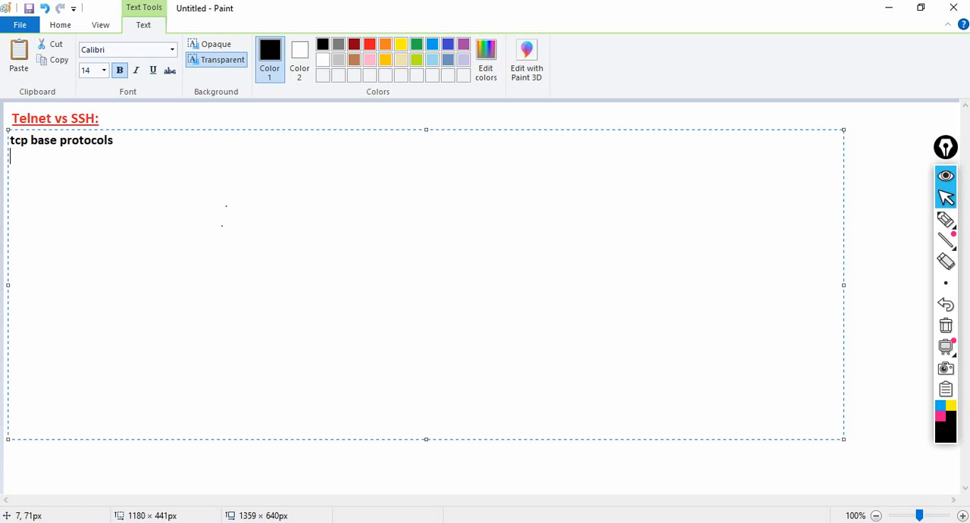
Step: Add the line "port no telnet : 23" below the protocols line
type("prot")
key("BackSpace")
type("rt:")
key("BackSpace")
type("no telnet : 23")
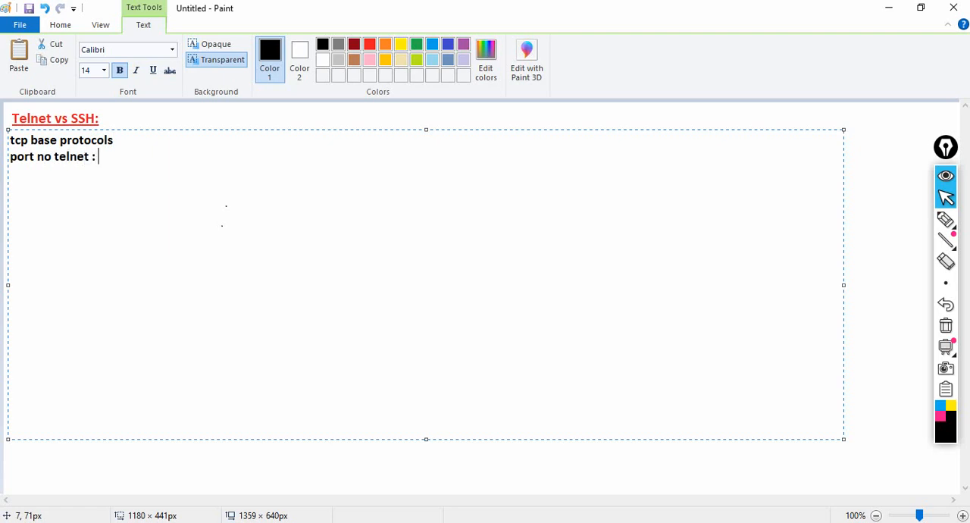
Step: Add the line "port no ssh : 22" below the telnet port line
key("Return")
type("port no ssh ")
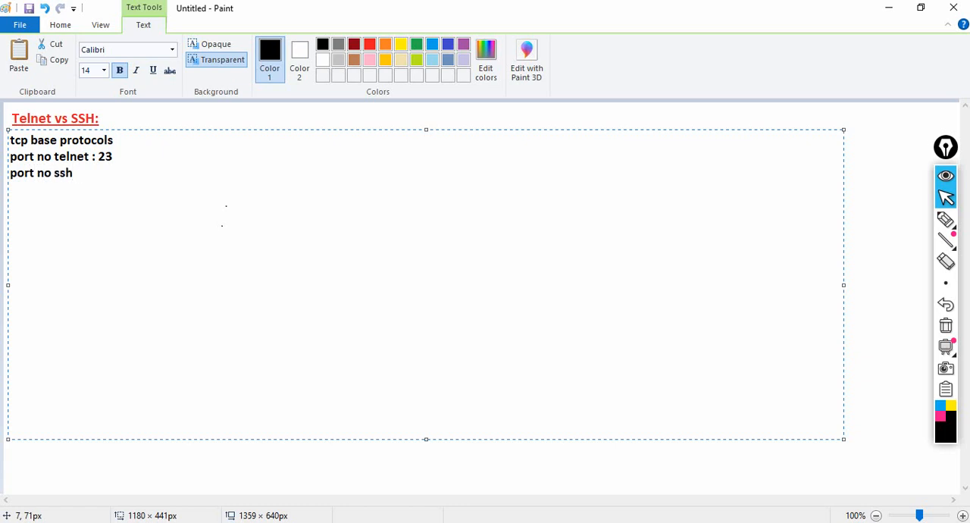
type(": 22")
Step: Add the line "telnet: less secure" below the port numbers
key("Return")
type("telnet\"")
key("BackSpace")
type(": less s")
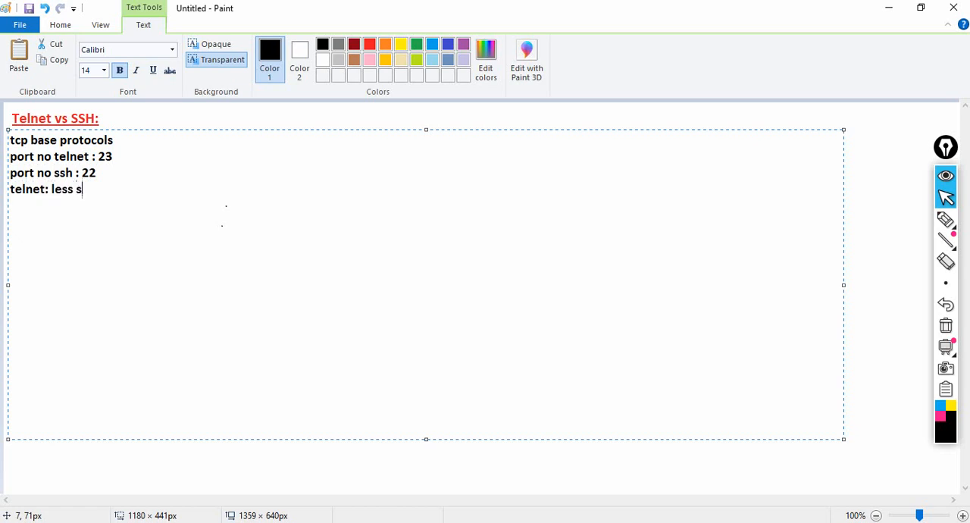
type("ecure")
Step: Replace "less" with "not" in the telnet security line
key("Left")
key("Left")
key("Left")
key("Left")
key("Left")
key("Left")
key("BackSpace")
key("BackSpace")
key("BackSpace")
key("BackSpace")
type("not")
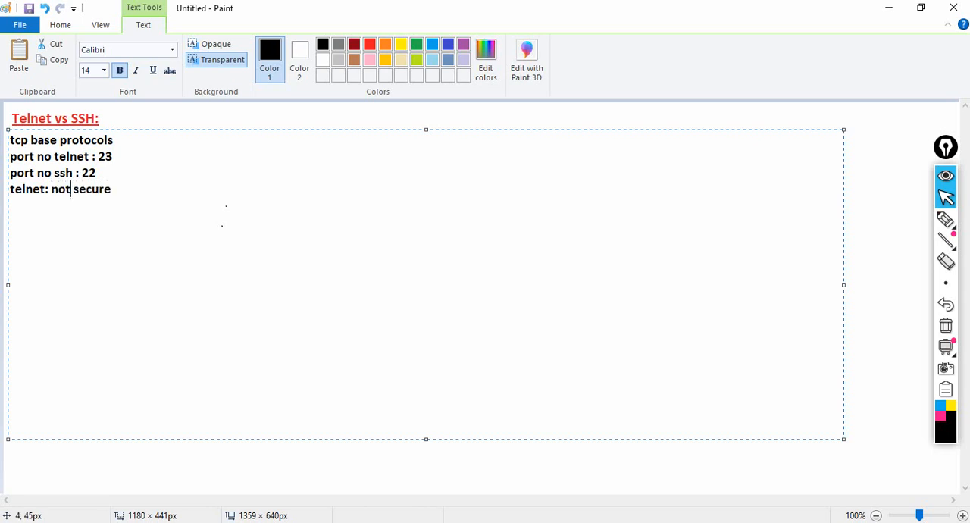
Step: Add the line "ssh: secure" below the telnet security line
key("Return")
type("sh")
key("BackSpace")
type("sh: se")
type("ure")
key("BackSpace")
key("BackSpace")
key("BackSpace")
type("cure")
Step: Extend the "telnet: not secure" line with "----communication between the client and device"
left_click(112, 189)
type("----commu")
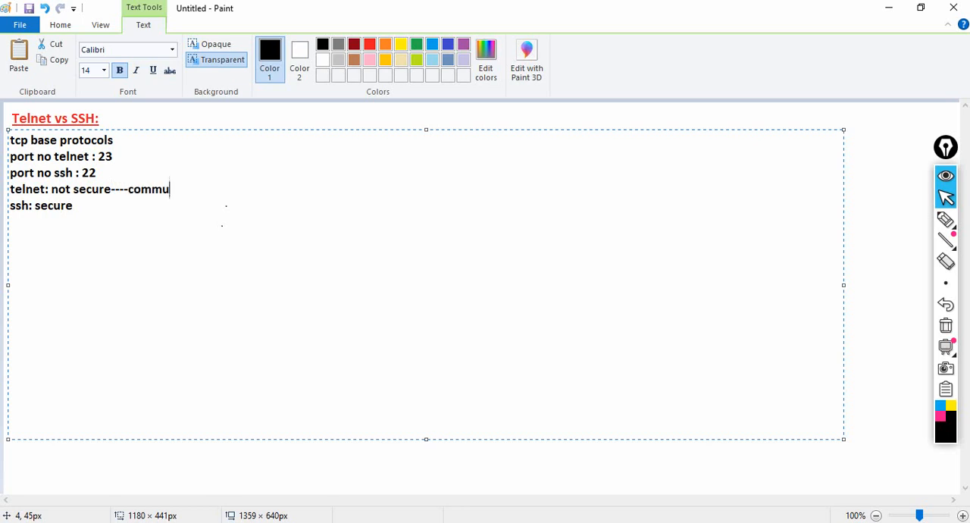
type("nication betw")
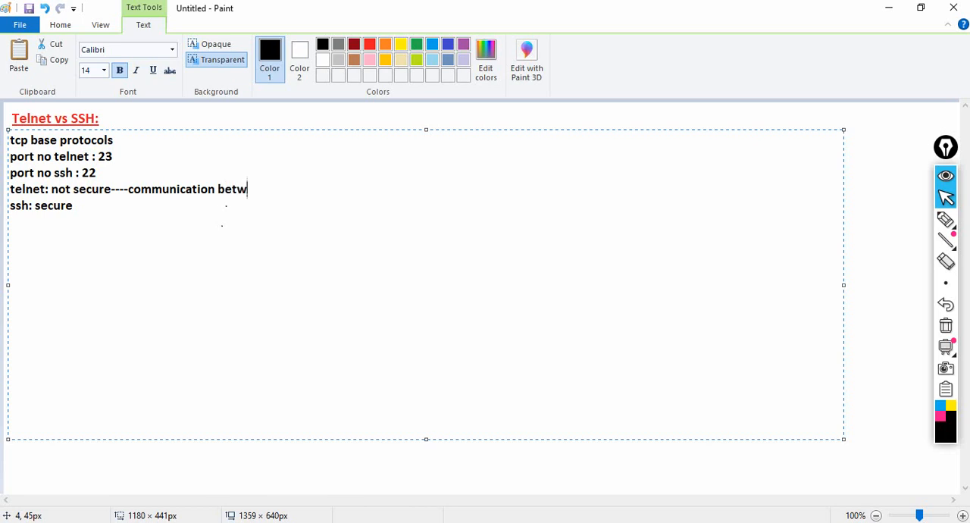
type("een the client and ")
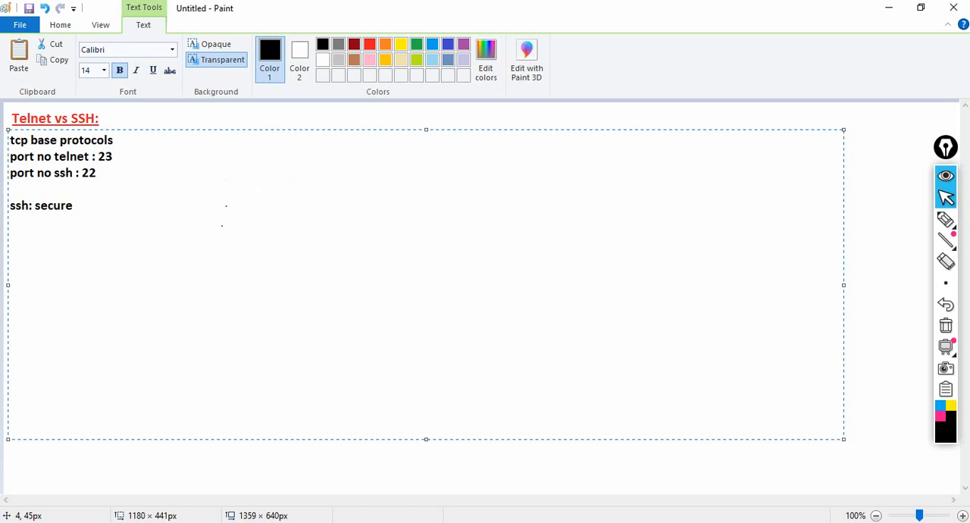
type("device")
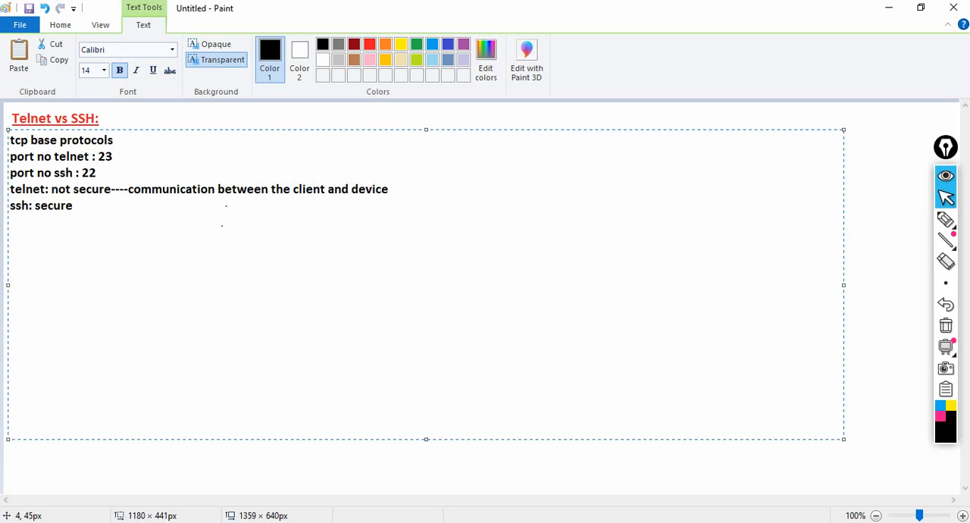
type(" ---------plain test")
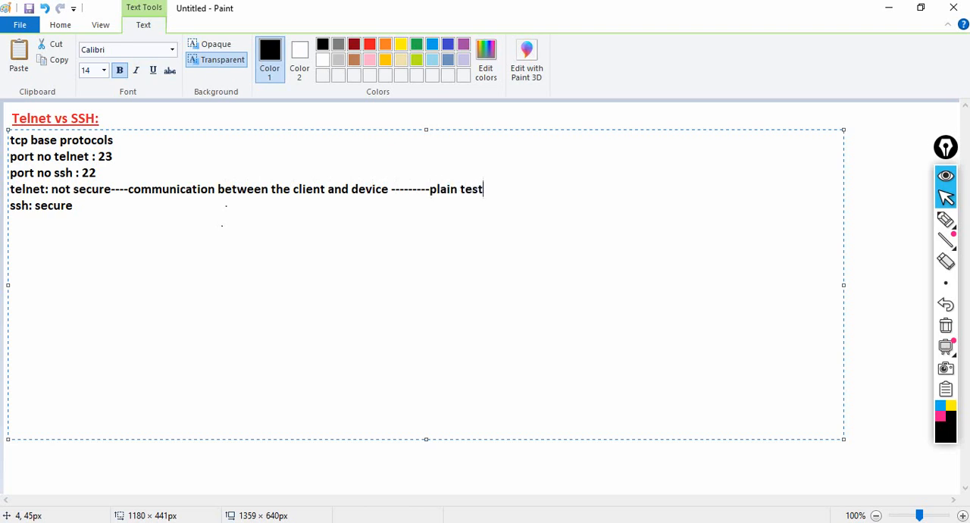
Step: Finish the telnet line with " ---------plain text"
key("BackSpace")
key("BackSpace")
type("xt")
Step: Copy the telnet line's communication remark to the end of the "ssh: secure" line
left_click_drag(111, 189, 485, 189)
key("ctrl+c")
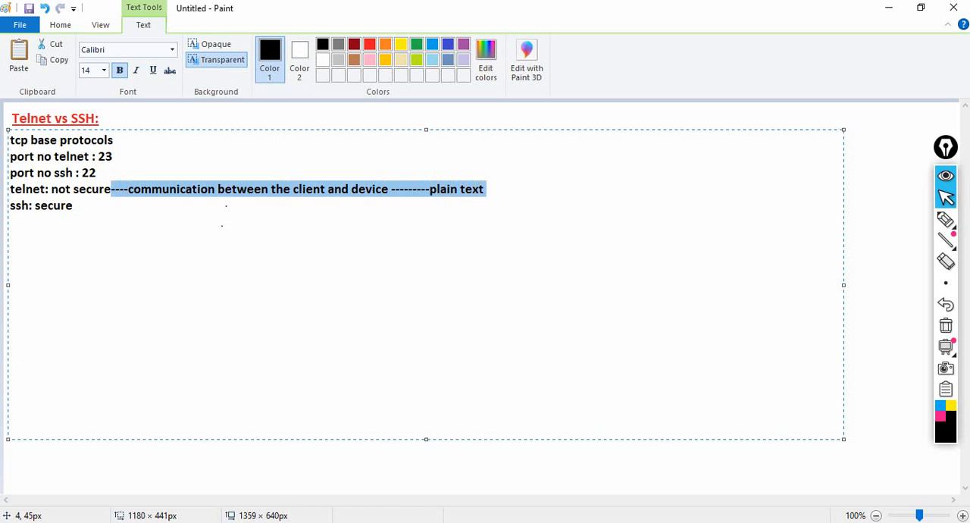
left_click(73, 206)
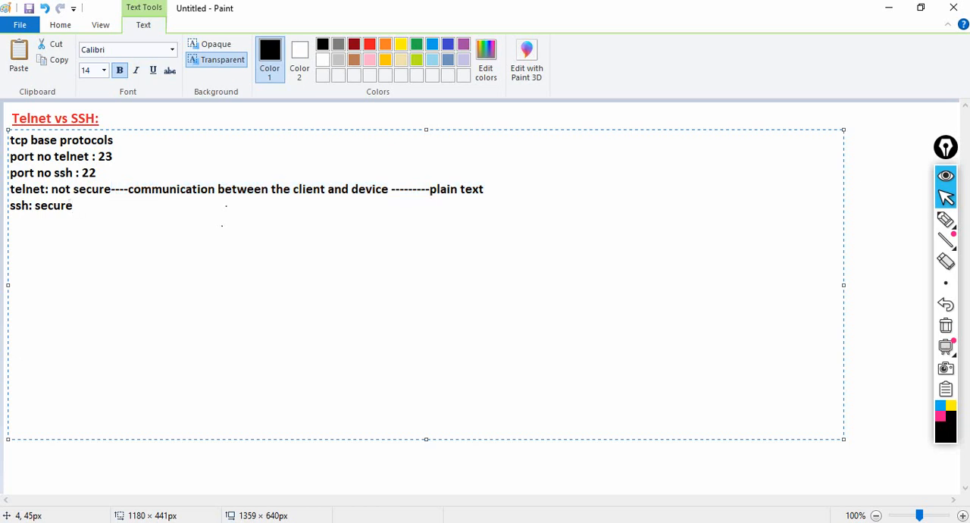
key("ctrl+v")
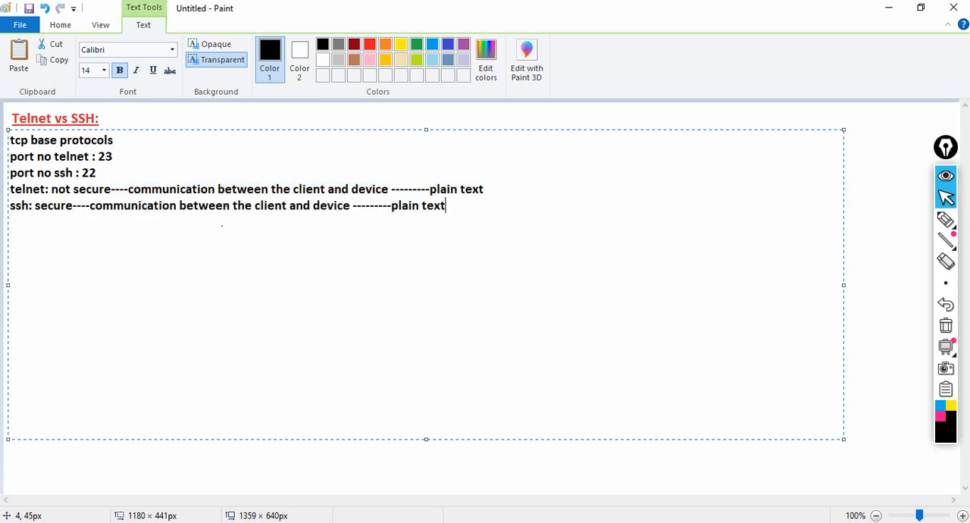
Step: Replace "plain text" with "encrypted form" at the end of the ssh line
key("BackSpace")
key("BackSpace")
key("BackSpace")
key("BackSpace")
key("BackSpace")
key("BackSpace")
key("BackSpace")
key("BackSpace")
key("BackSpace")
key("BackSpace")
type("encrpy")
key("BackSpace")
type("te")
key("BackSpace")
key("BackSpace")
key("BackSpace")
type("ypted form")
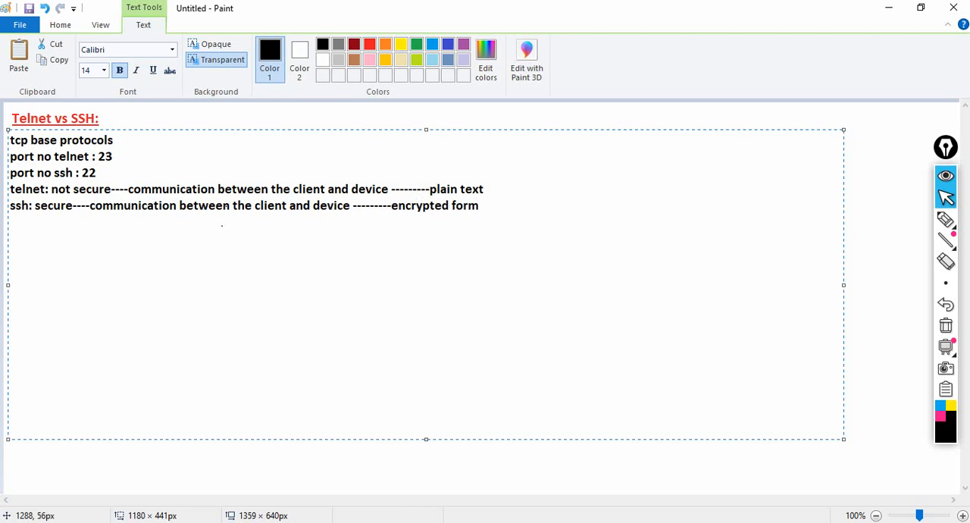
Step: Sketch with the annotation pen a client box linked to a router labelled R, with two intermediate hops and a double-headed arrow below
mouse_move(945, 220)
mouse_move(944, 240)
left_click(946, 219)
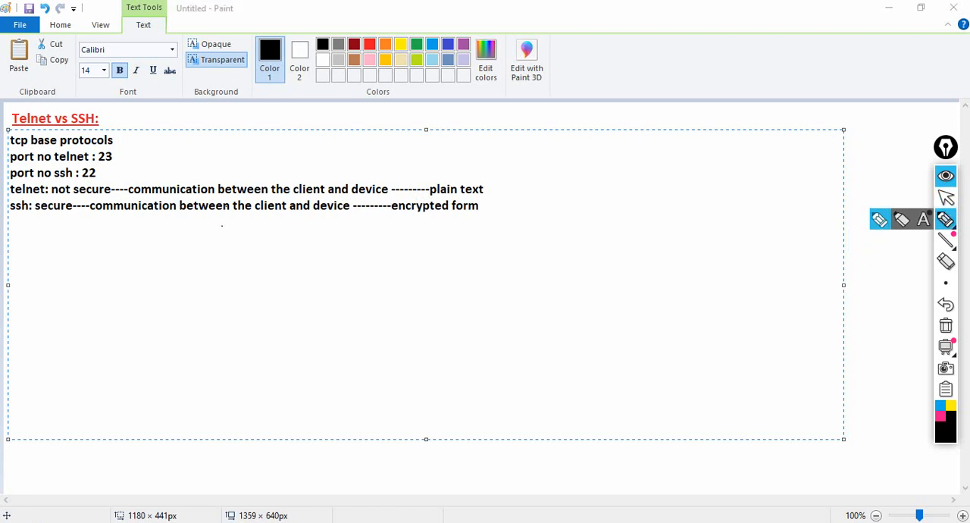
mouse_move(173, 295)
left_mouse_down()
mouse_move(206, 317)
mouse_move(194, 285)
mouse_move(174, 293)
left_mouse_up()
mouse_move(194, 331)
left_mouse_down()
mouse_move(199, 318)
mouse_move(208, 326)
left_mouse_up()
mouse_move(206, 291)
left_mouse_down()
mouse_move(325, 271)
mouse_move(334, 255)
mouse_move(353, 288)
mouse_move(336, 246)
mouse_move(327, 255)
mouse_move(338, 271)
mouse_move(353, 260)
left_mouse_up()
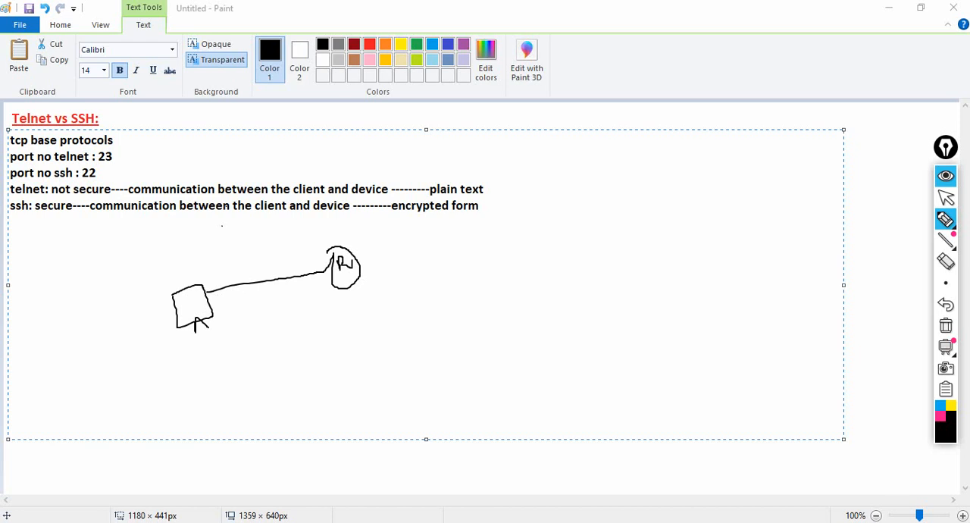
left_click_drag(226, 282, 324, 265)
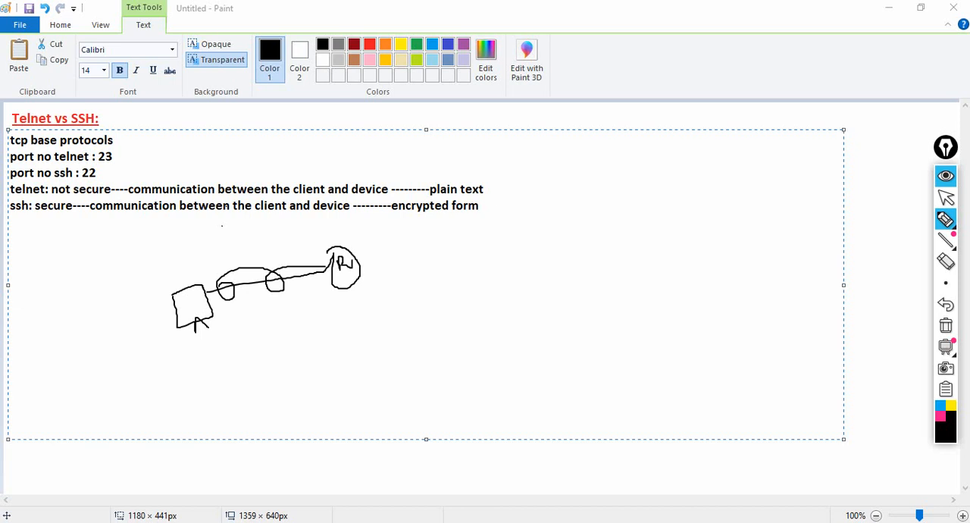
mouse_move(202, 328)
left_mouse_down()
mouse_move(299, 319)
mouse_move(363, 286)
left_mouse_up()
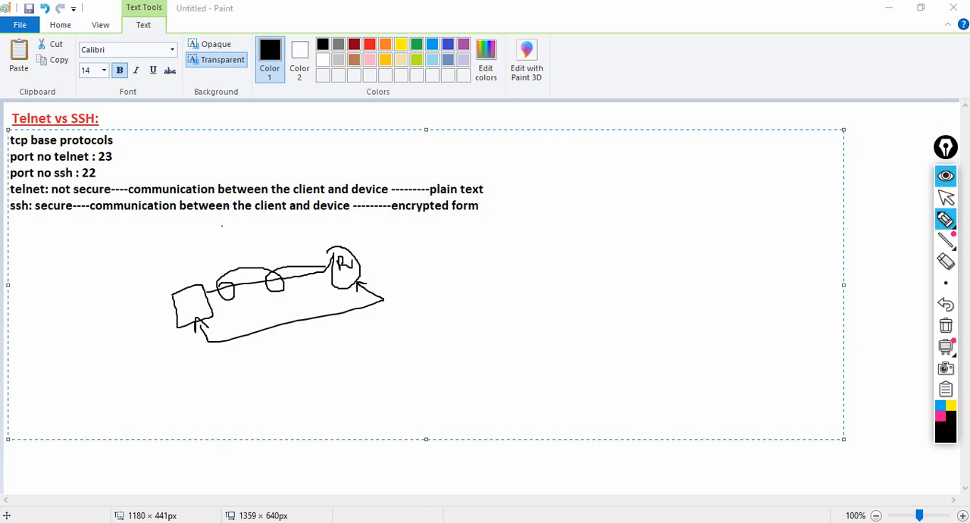
Step: Sketch a second topology of two routers joined by a serial link with a client below the first, and label the interface addresses
mouse_move(488, 237)
left_mouse_down()
mouse_move(477, 241)
mouse_move(483, 271)
mouse_move(506, 257)
mouse_move(497, 238)
mouse_move(486, 239)
mouse_move(658, 271)
mouse_move(684, 245)
mouse_move(659, 235)
left_mouse_up()
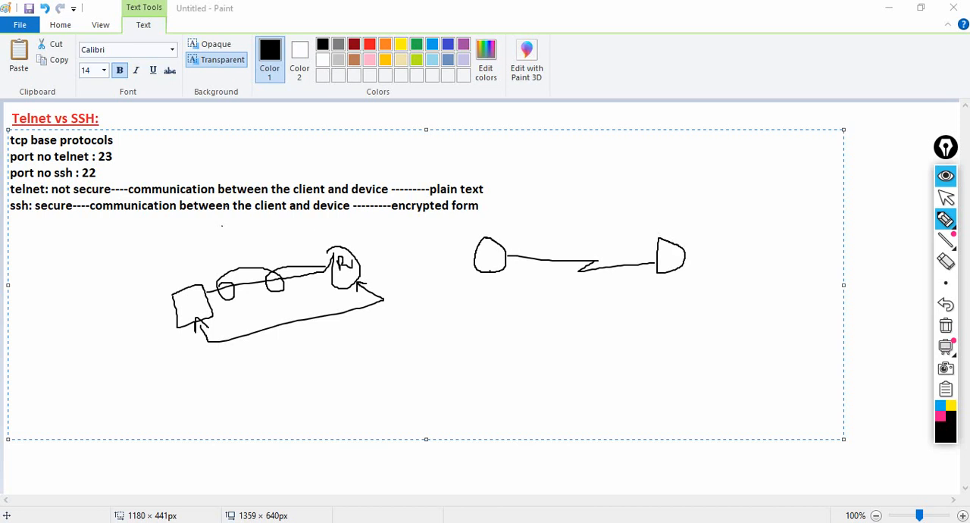
mouse_move(490, 272)
left_mouse_down()
mouse_move(493, 317)
mouse_move(518, 330)
mouse_move(477, 338)
mouse_move(472, 316)
left_mouse_up()
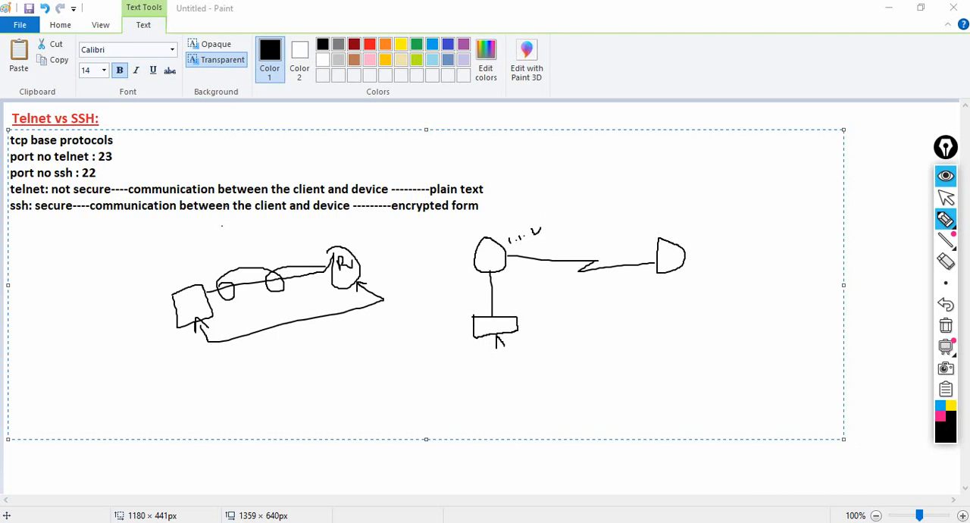
left_click_drag(548, 220, 544, 230)
mouse_move(614, 243)
left_mouse_down()
mouse_move(614, 254)
mouse_move(626, 249)
left_mouse_up()
left_click_drag(645, 228, 661, 236)
mouse_move(446, 277)
left_mouse_down()
mouse_move(447, 288)
mouse_move(458, 275)
left_mouse_up()
left_click_drag(477, 274, 479, 285)
left_click_drag(456, 346, 470, 354)
Step: Draw arrows from the client in the second sketch to the near router and to the far router
mouse_move(496, 325)
left_mouse_down()
mouse_move(513, 301)
mouse_move(503, 275)
mouse_move(503, 290)
left_mouse_up()
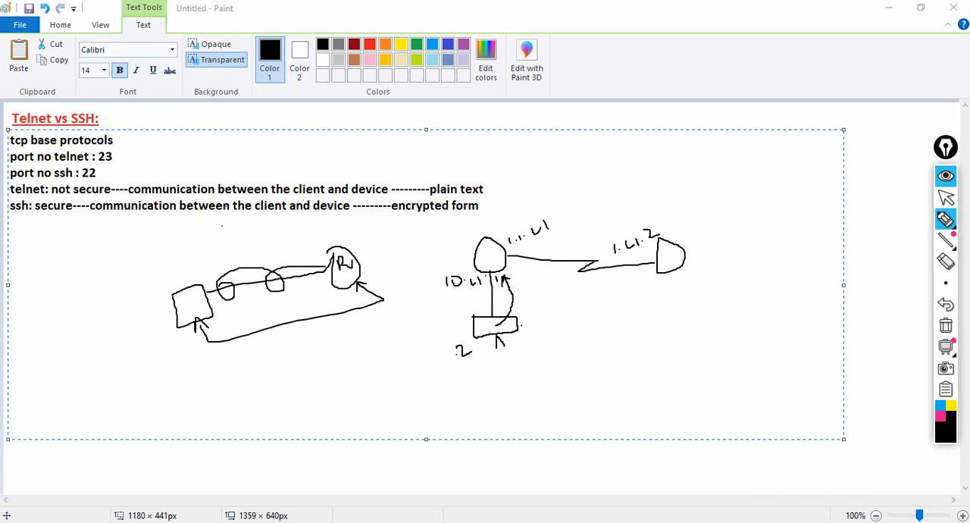
mouse_move(514, 329)
left_mouse_down()
mouse_move(535, 328)
mouse_move(648, 265)
mouse_move(646, 278)
left_mouse_up()
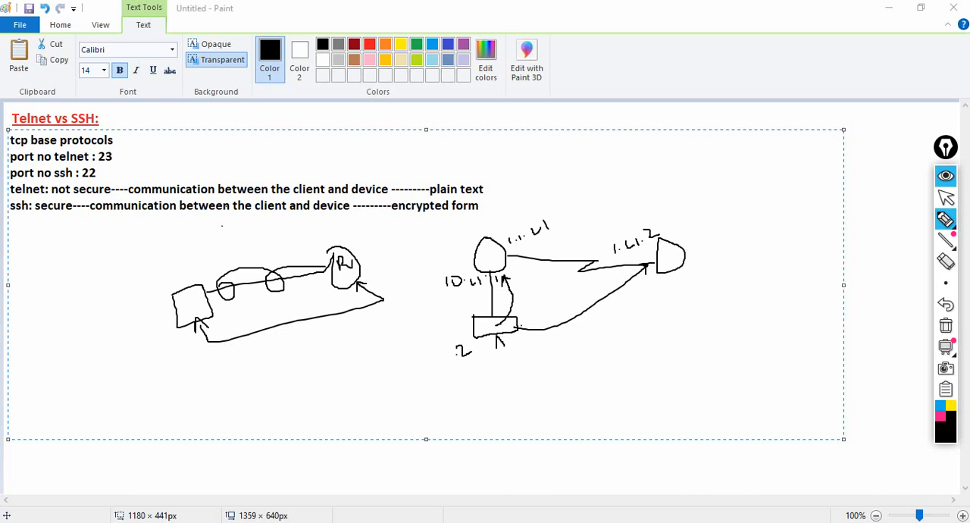
Step: Mark the near router's two interfaces and the far router with its link end in blue on the second sketch
left_click(941, 405)
left_click_drag(485, 272, 488, 271)
left_click_drag(672, 247, 680, 234)
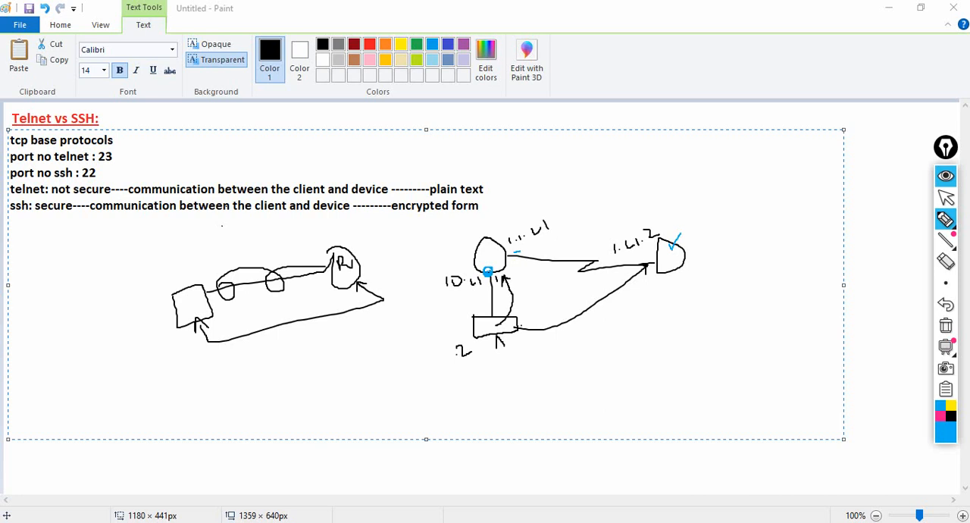
left_click(945, 197)
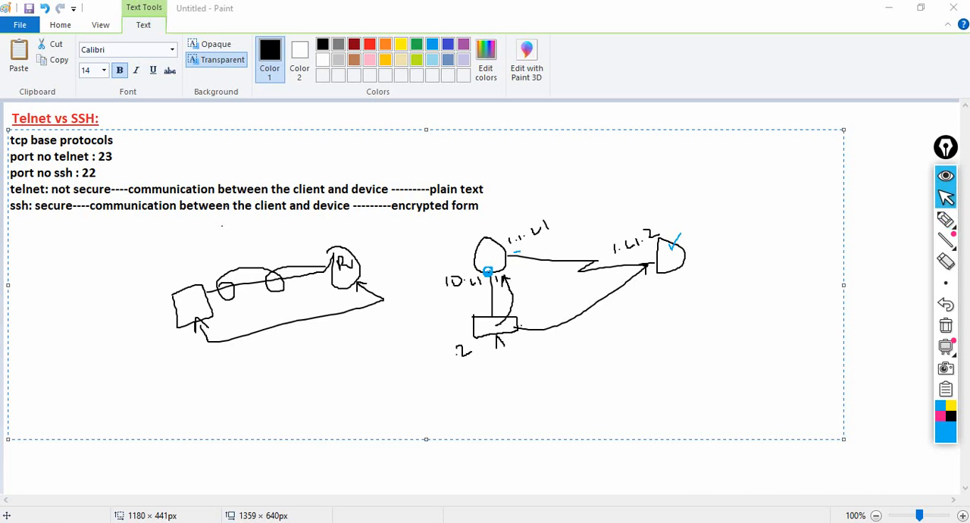
left_click(946, 220)
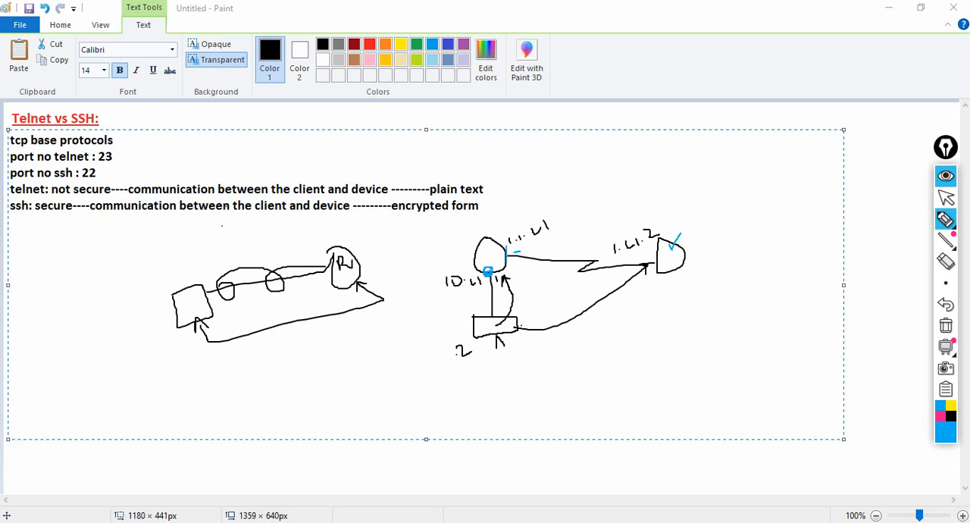
left_click_drag(650, 257, 649, 270)
left_click_drag(487, 271, 472, 271)
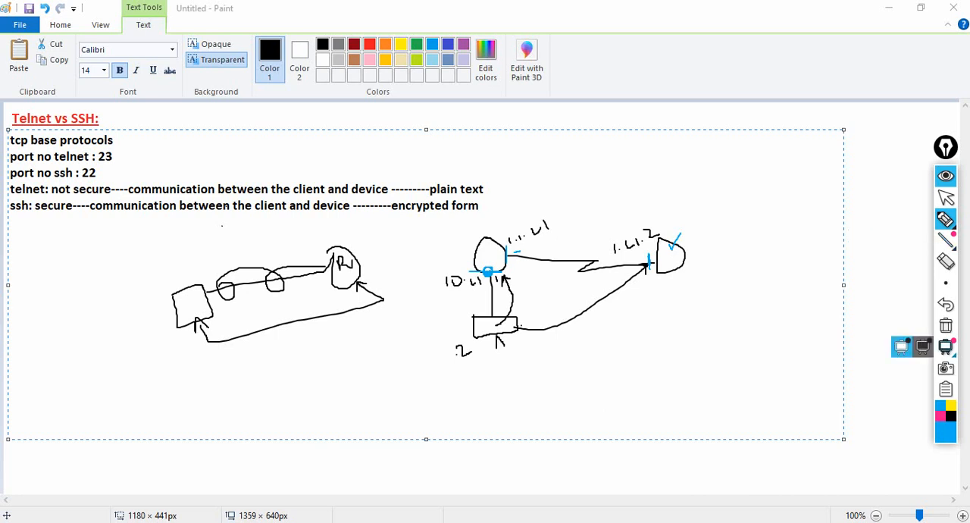
Step: Clear all pen annotations from the screen and return to the normal pointer
left_click(946, 325)
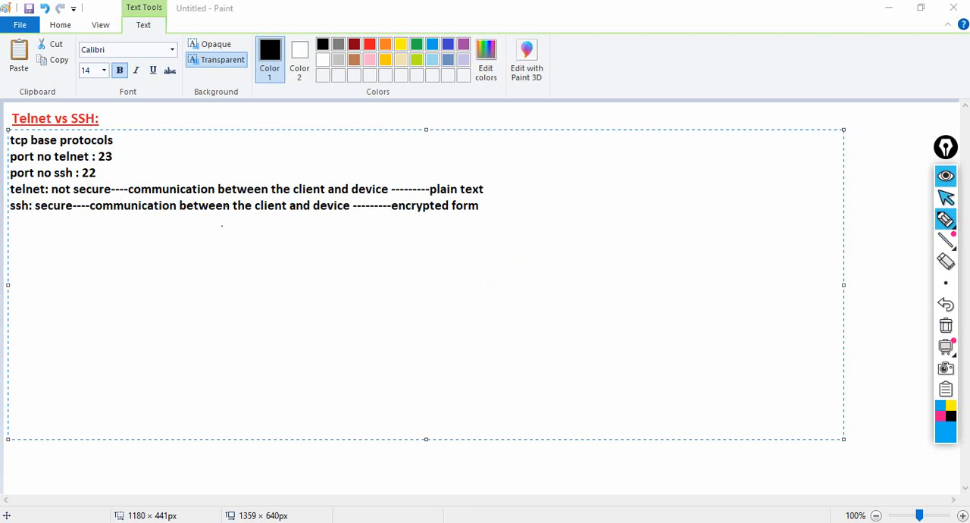
left_click(945, 197)
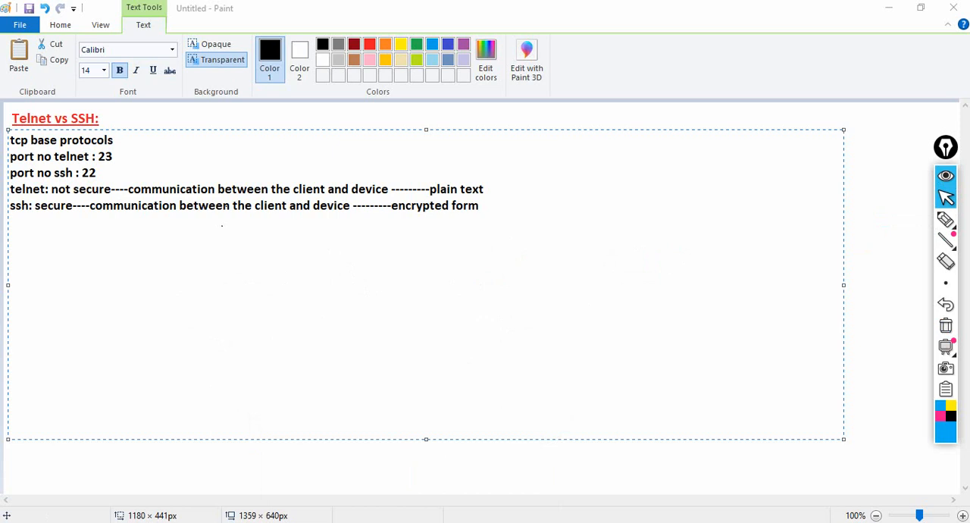
Step: Search the computer for "packet" and switch to Cisco Packet Tracer
key("super+s")
type("packet")
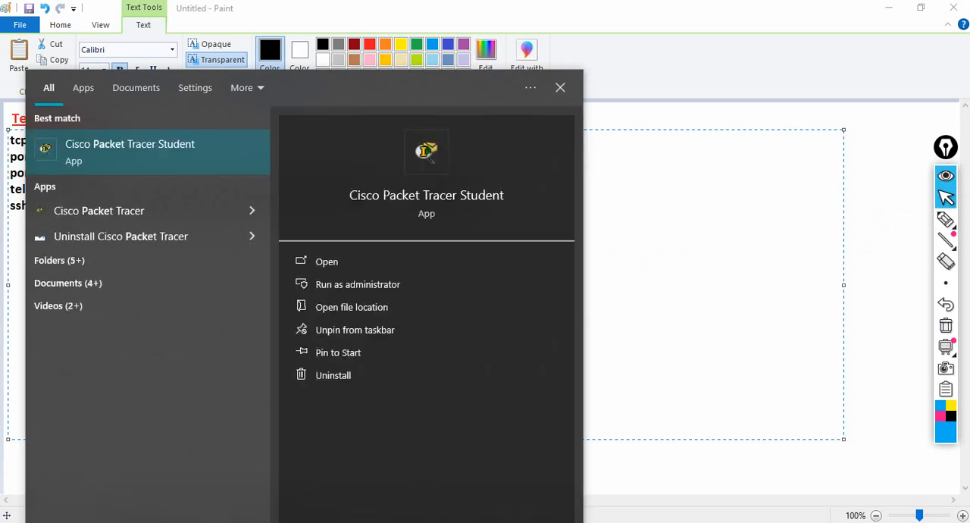
left_click(220, 212)
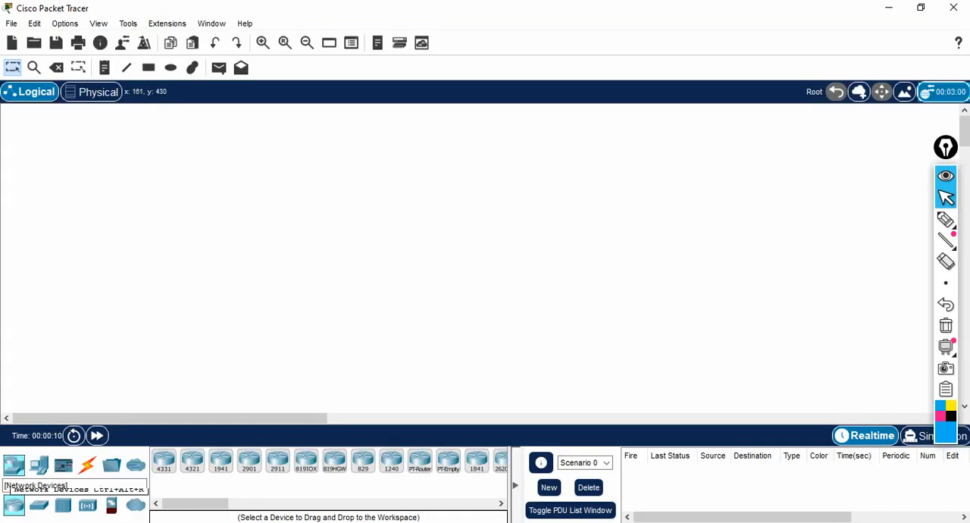
Step: Place two 2620XM routers side by side in the upper part of the empty logical workspace
left_click(39, 464)
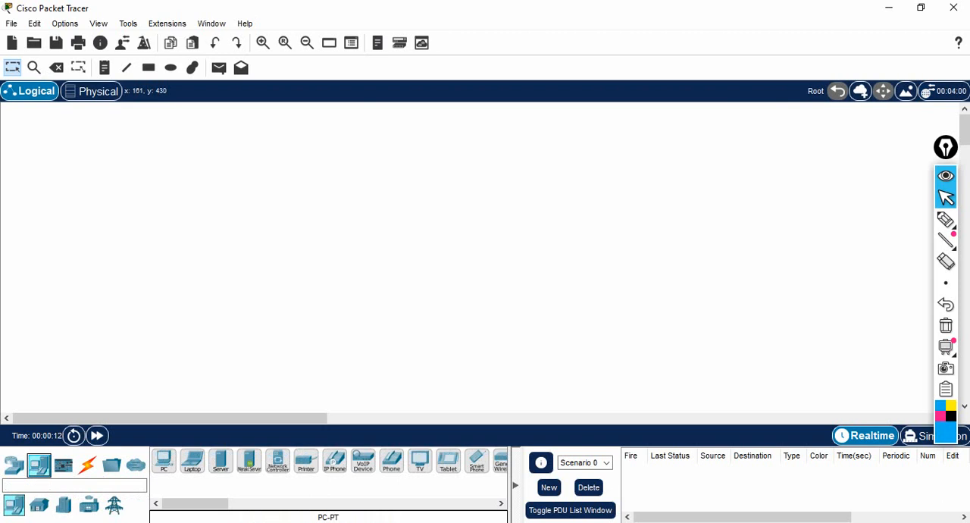
left_click(14, 464)
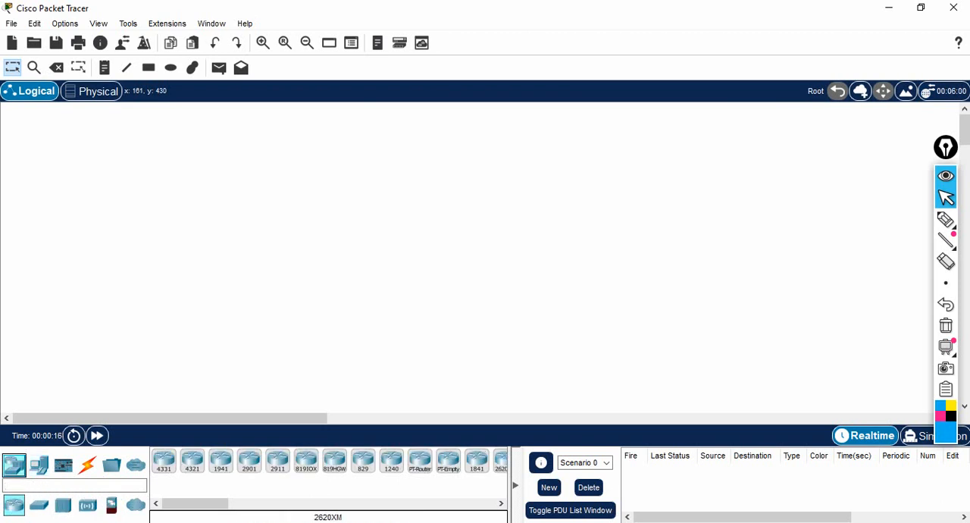
left_click(500, 460)
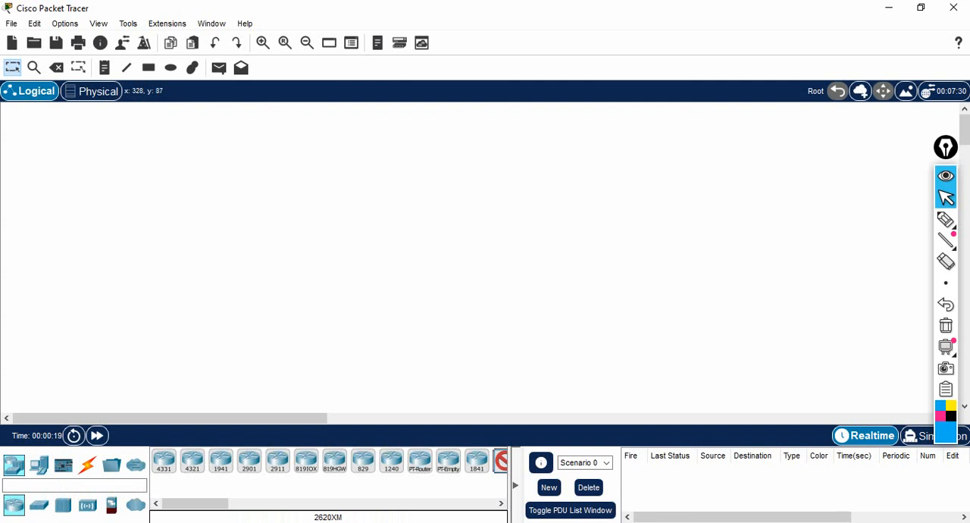
left_click(233, 166)
left_click(13, 68)
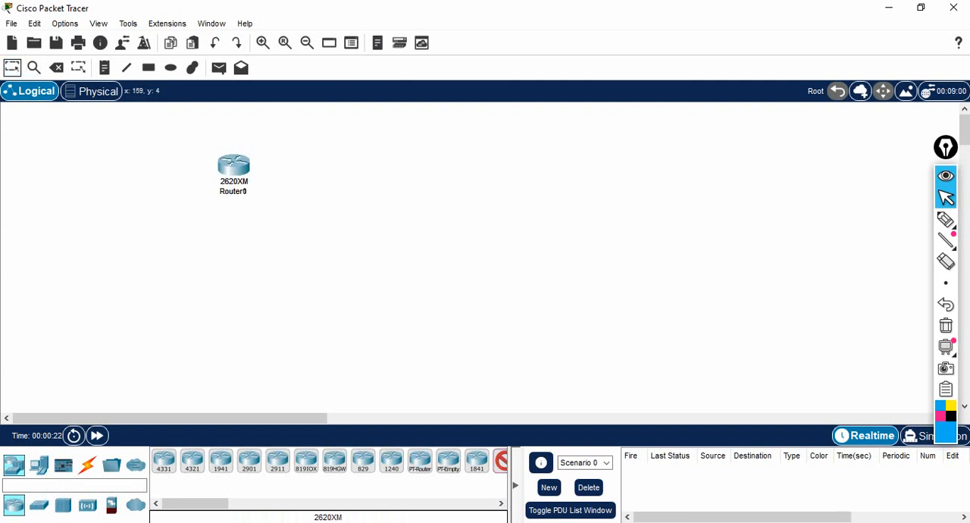
left_click_drag(241, 171, 452, 172)
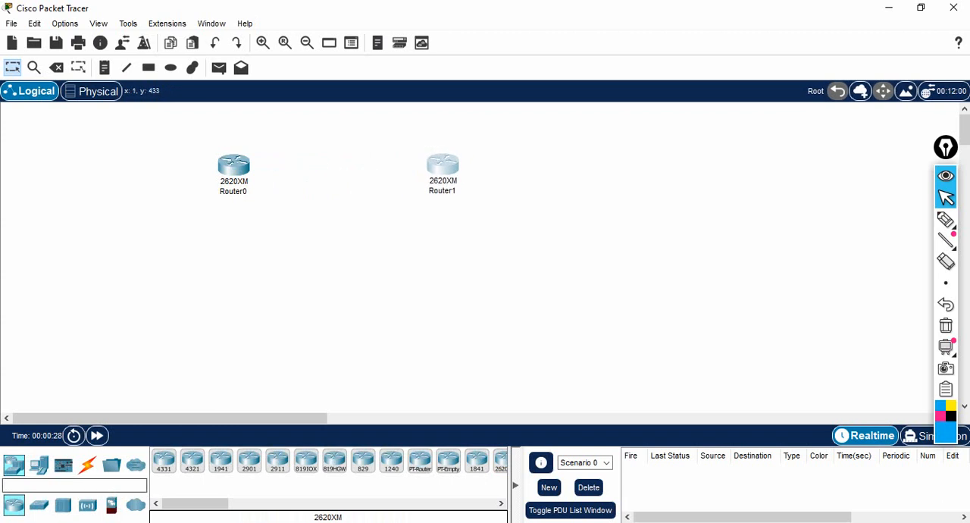
Step: Add a 2960 switch below Router0 and three PCs beneath the switch
left_click(39, 505)
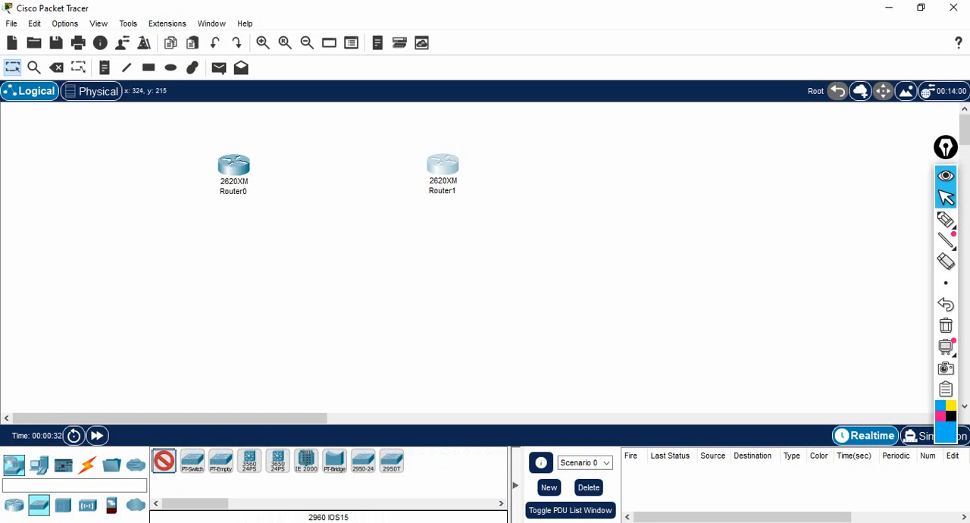
left_click(230, 254)
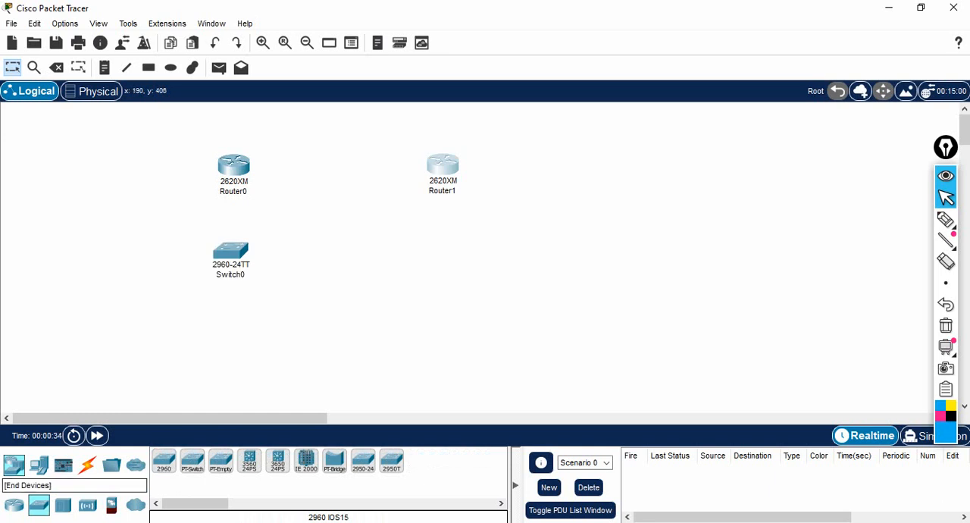
left_click(39, 465)
left_click(163, 460)
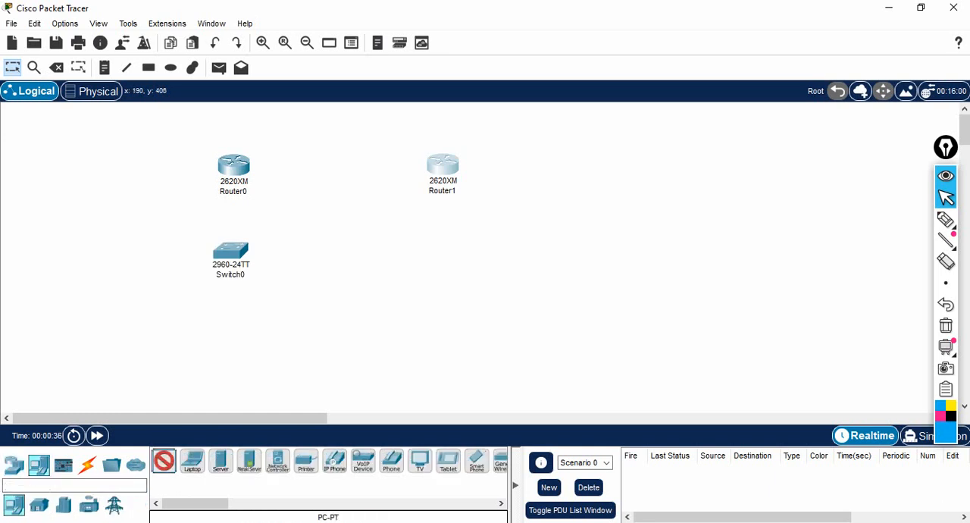
left_click(154, 349)
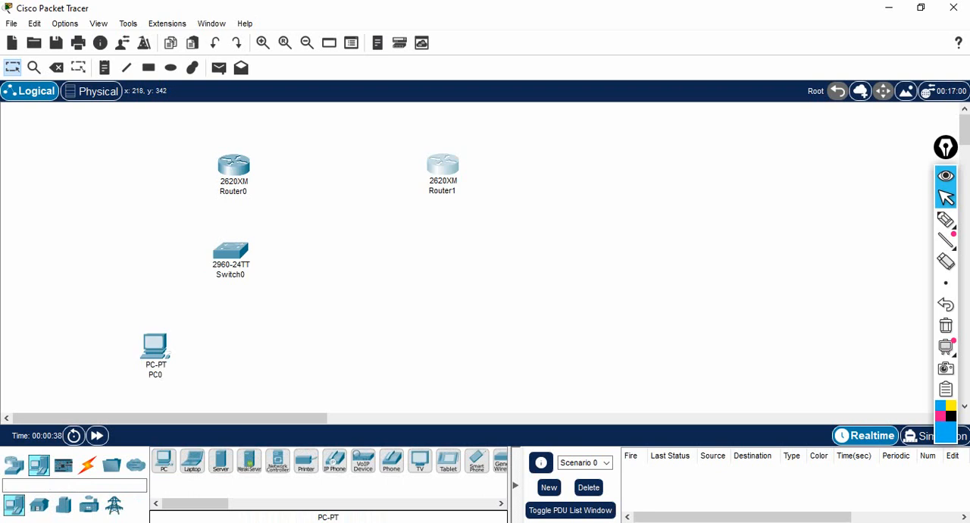
left_click(163, 460)
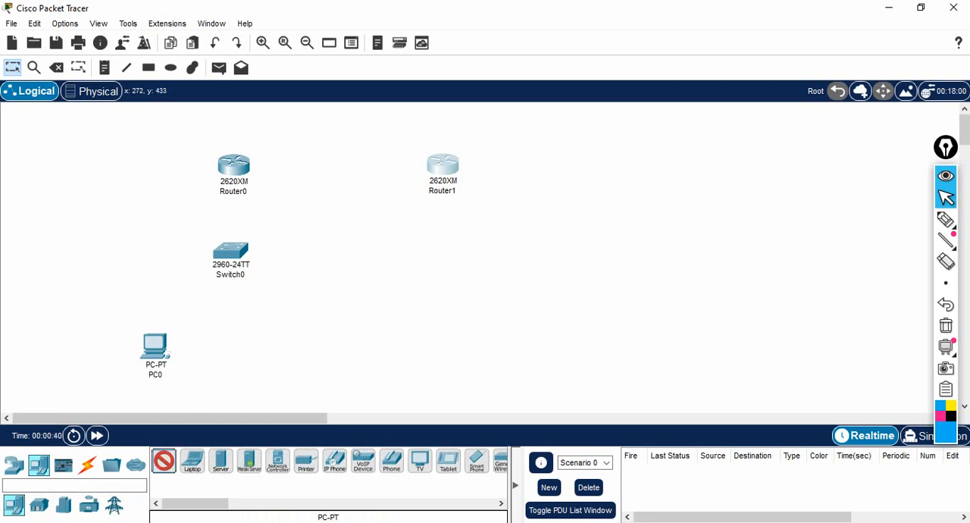
left_click(217, 373)
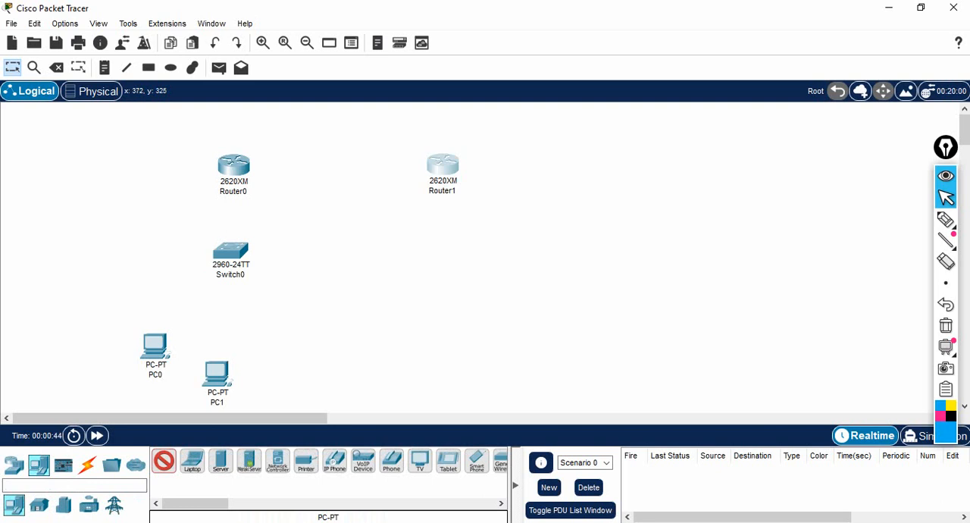
left_click(265, 337)
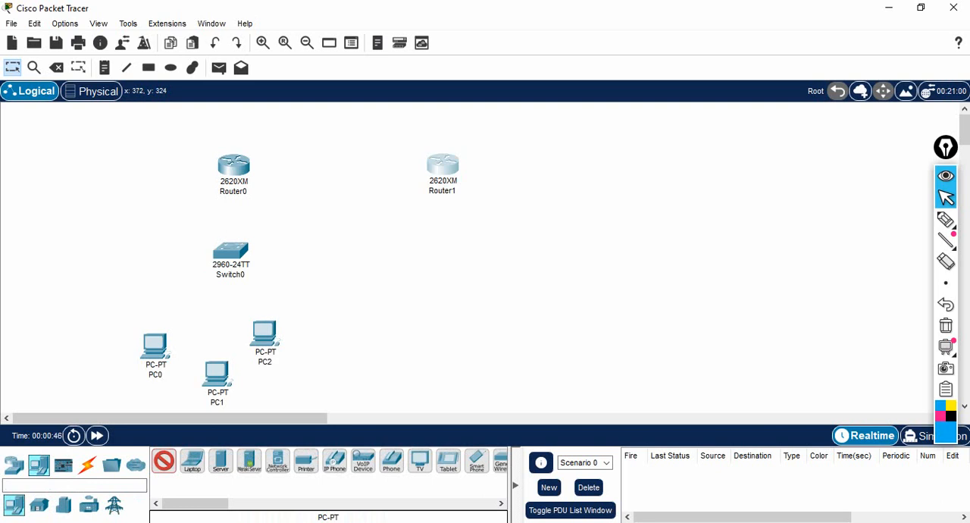
Step: Install a WIC-2T module in Router0's first interface card slot, switching its power off for the change and on again
left_click(86, 462)
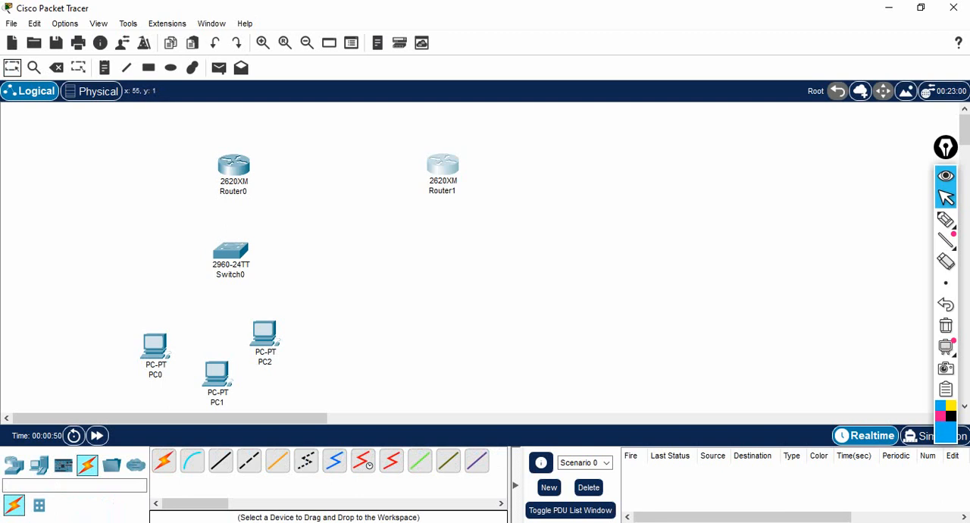
left_click(234, 168)
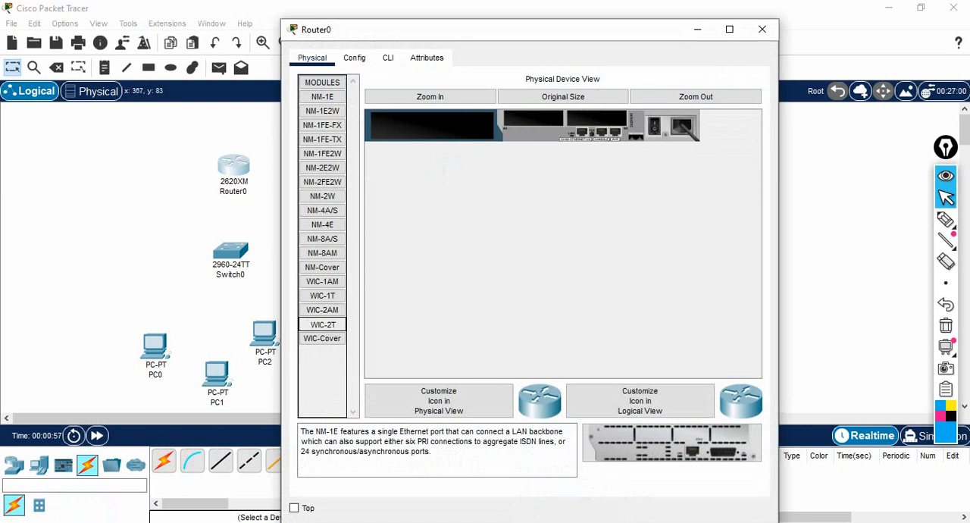
left_click_drag(322, 325, 533, 119)
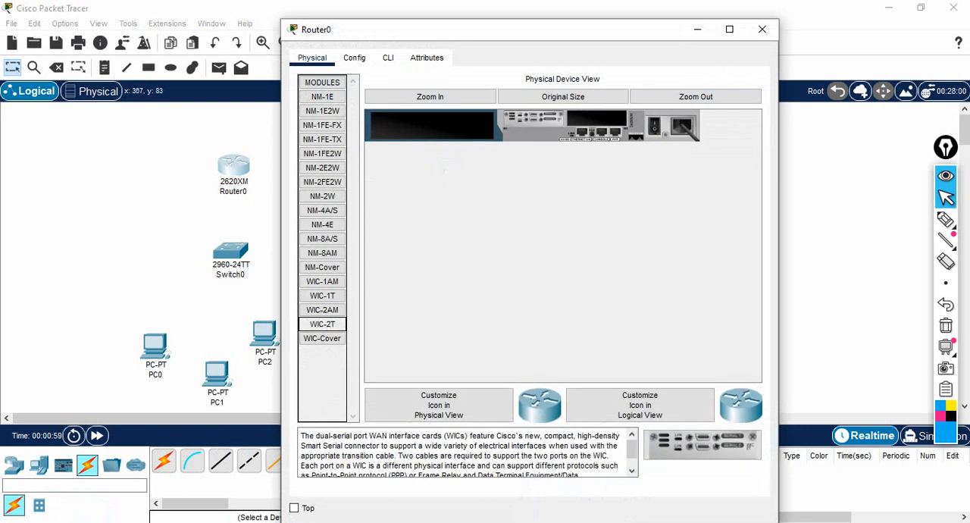
left_click(697, 30)
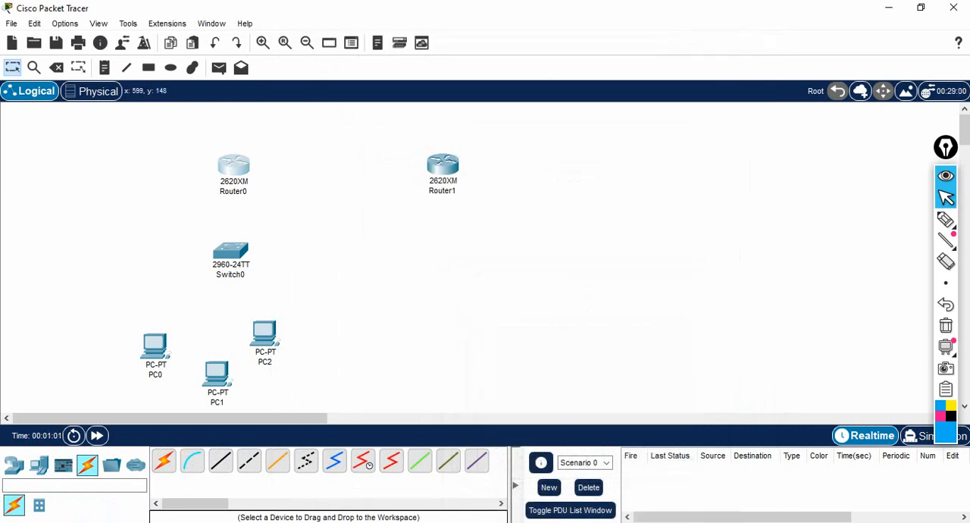
Step: Fit Router1 with a WIC-2T module in its first interface card slot, powering it off before and on after
left_click(442, 165)
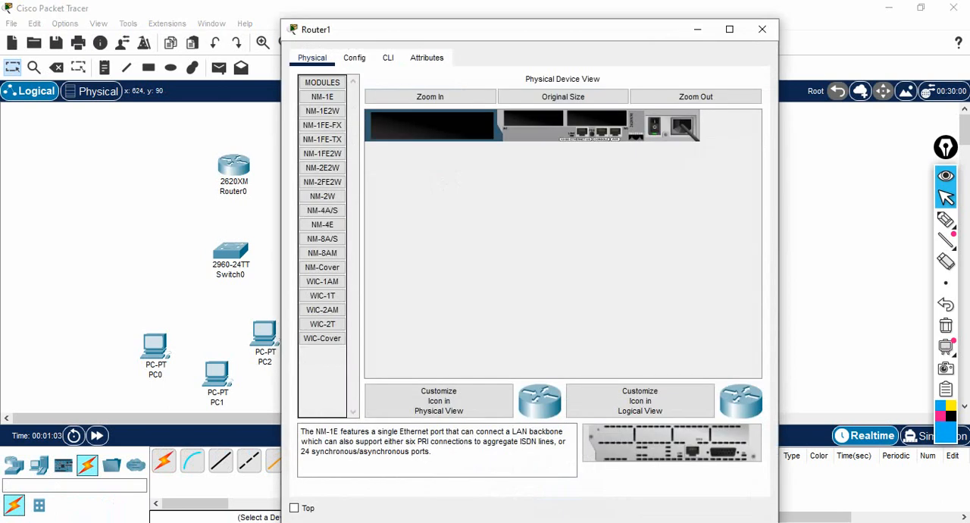
left_click(655, 126)
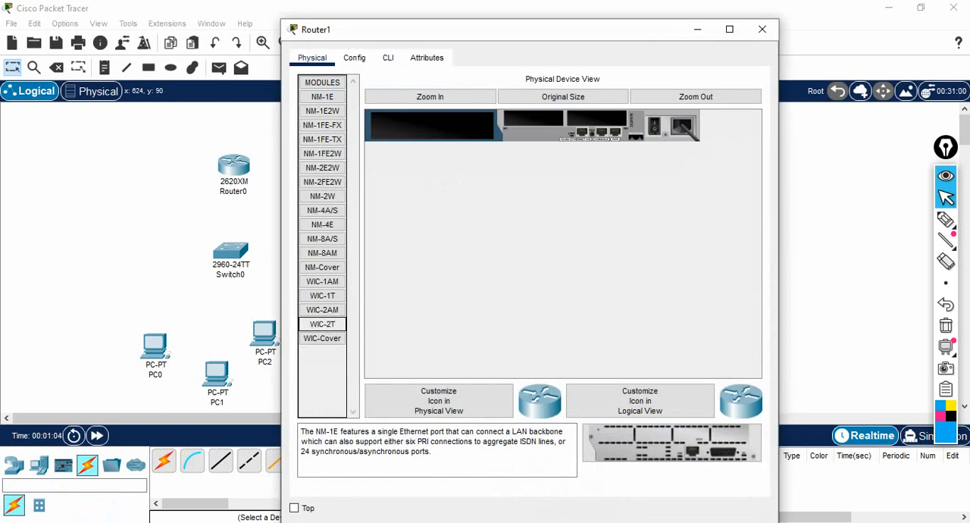
left_click_drag(322, 324, 323, 324)
left_click_drag(446, 182, 534, 118)
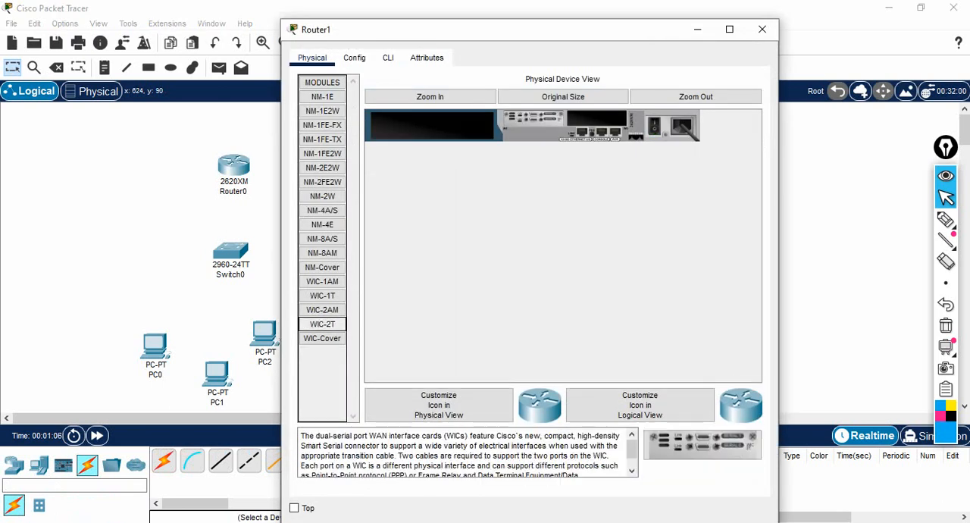
left_click(655, 127)
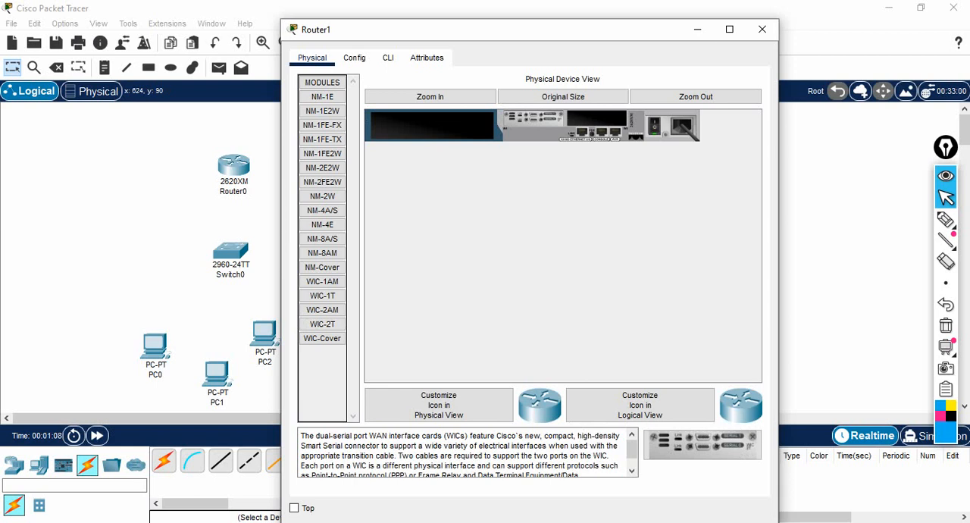
left_click(697, 29)
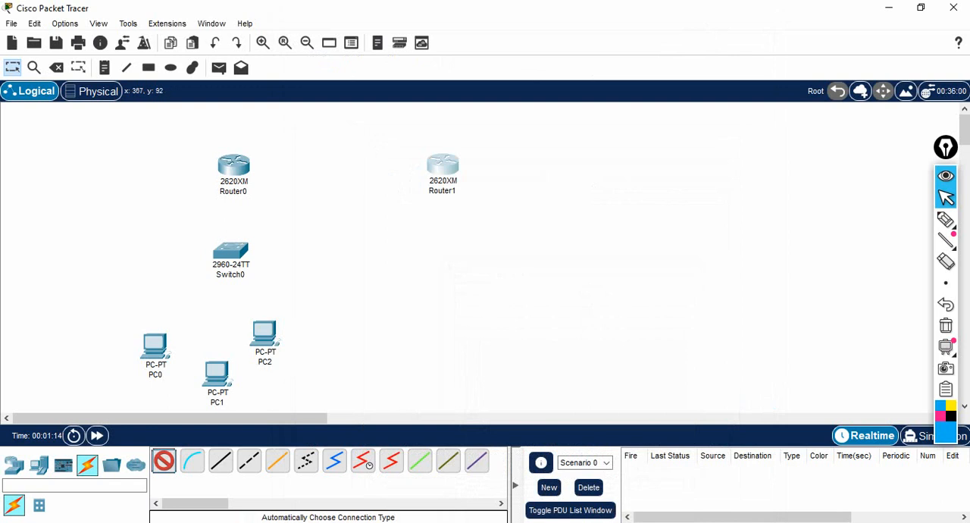
Step: Connect Router0 to Router1 and to Switch0 using the automatic connection type
left_click(234, 165)
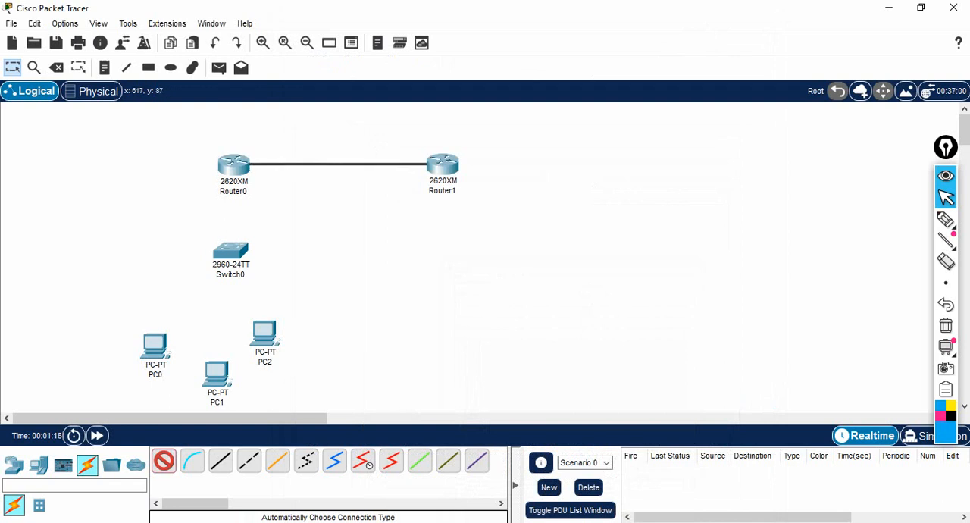
left_click(442, 164)
left_click(233, 169)
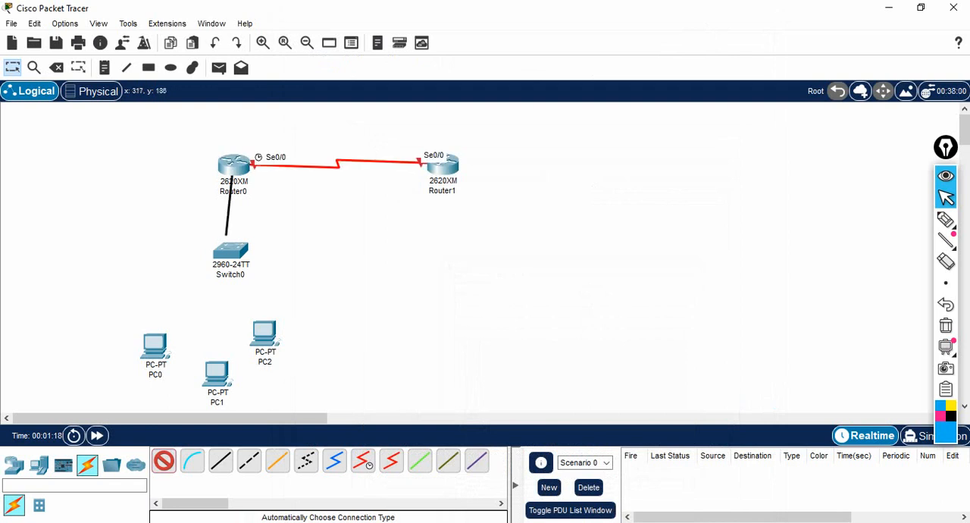
left_click(230, 252)
Step: Connect Switch0 to PC0, PC1 and PC2 with automatically chosen cables
left_click(230, 253)
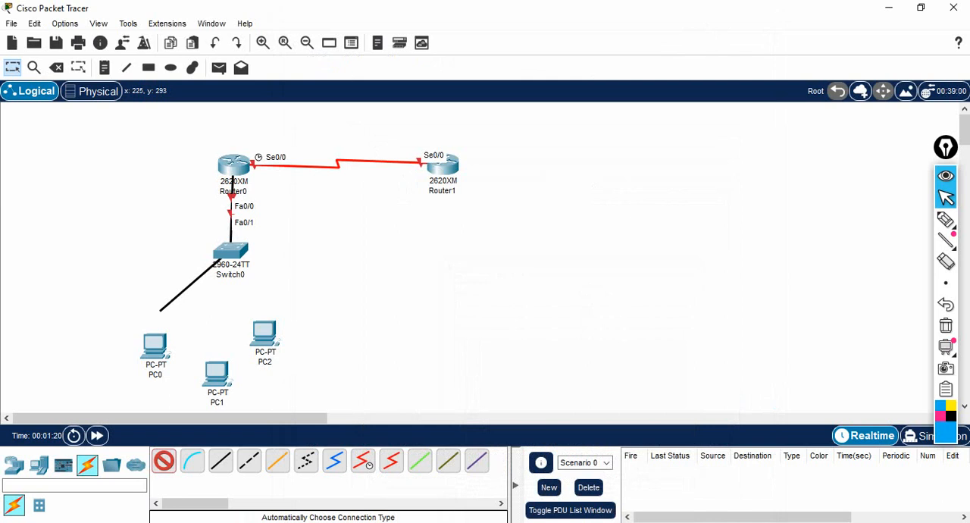
left_click(155, 345)
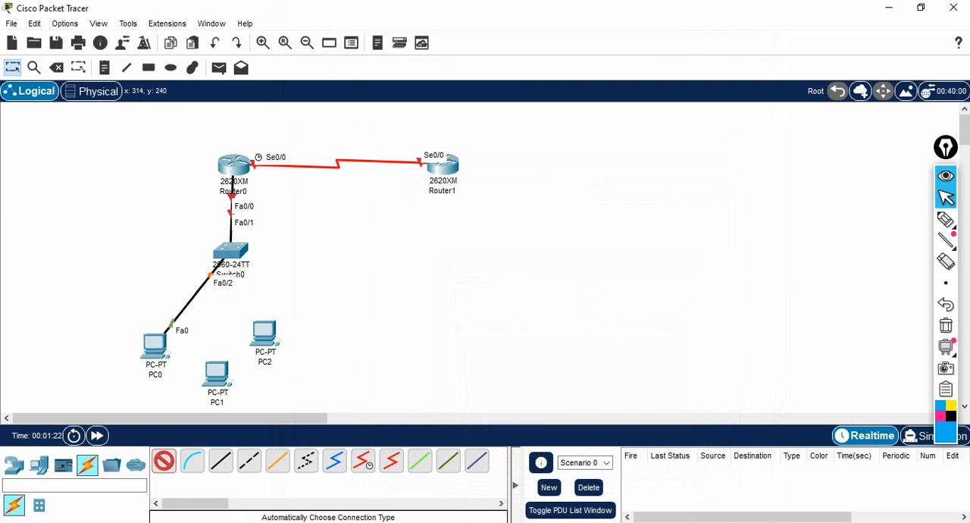
left_click(217, 372)
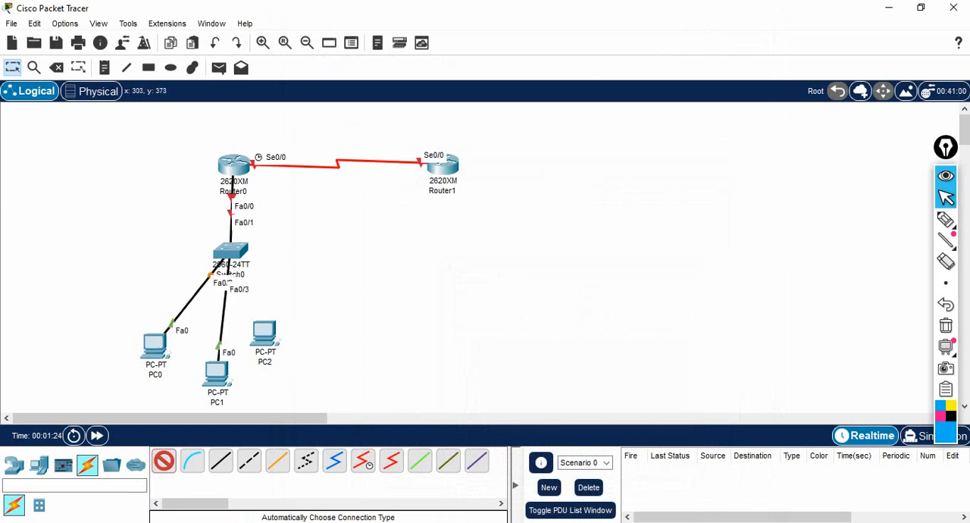
left_click(230, 253)
left_click(264, 333)
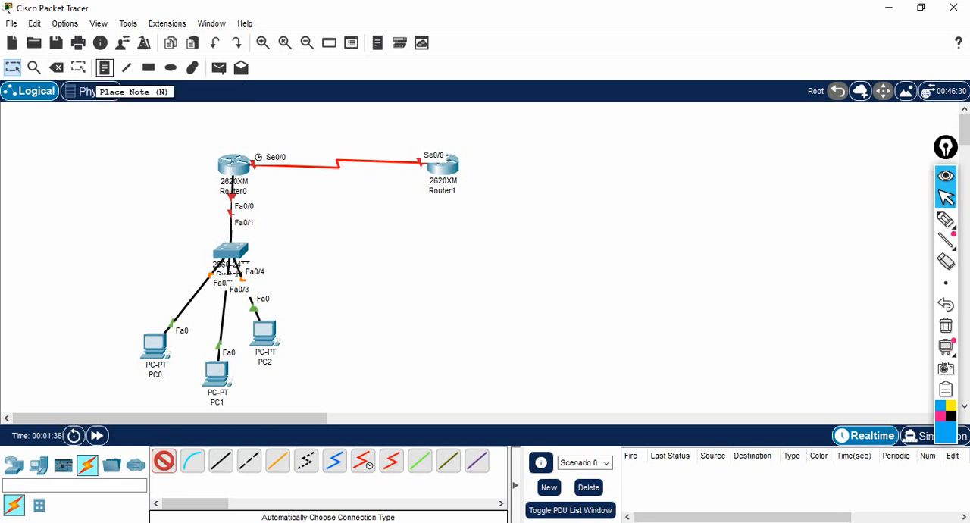
Step: Place a note reading "R1:Telnet" above Router0
left_click(105, 68)
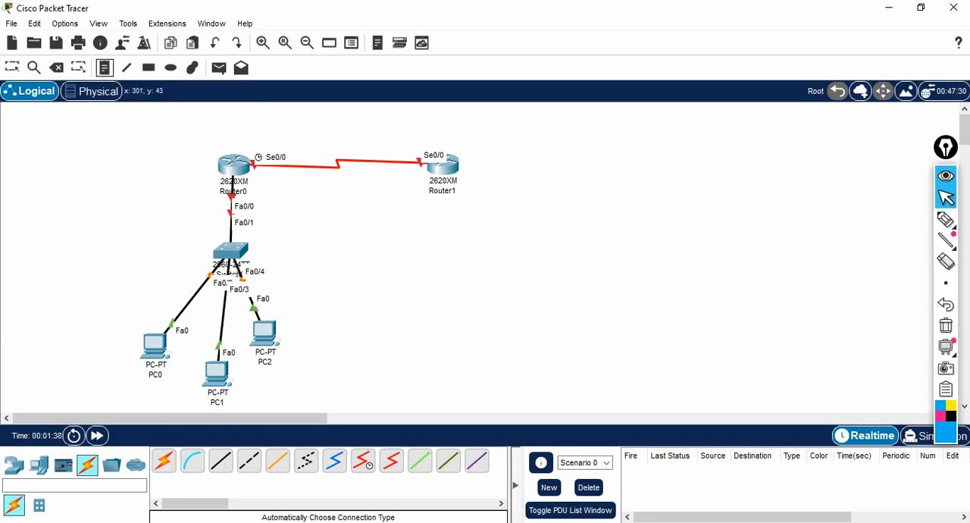
left_click(205, 129)
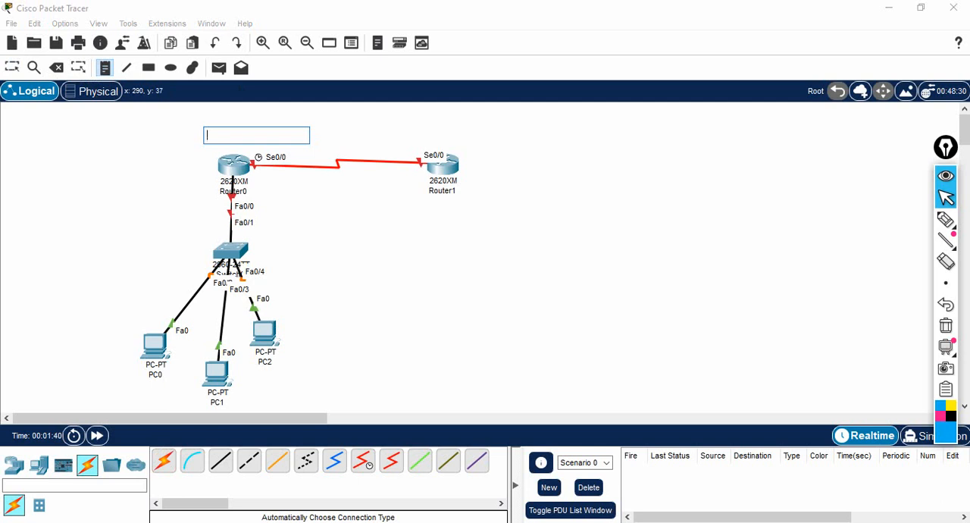
type("r1")
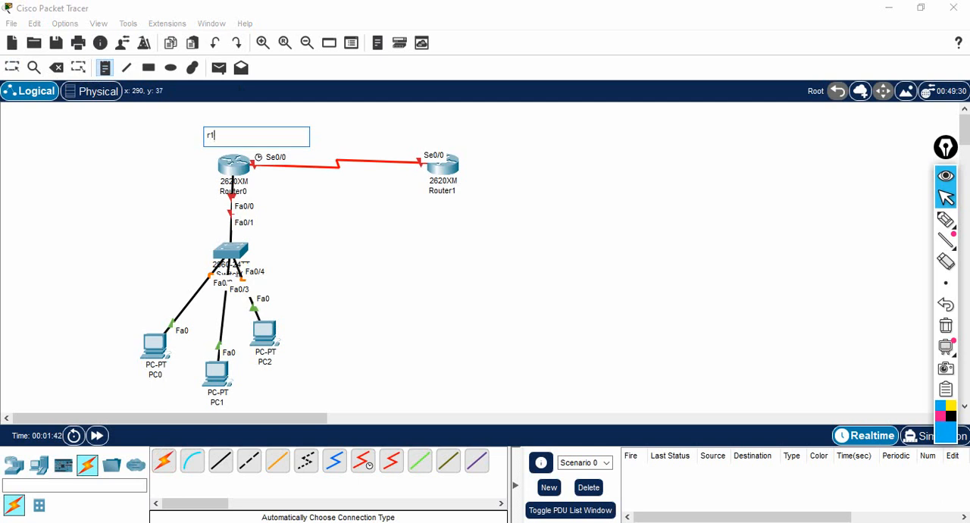
key("BackSpace")
key("BackSpace")
type("R1:Telnet")
Step: Place a note reading "R2: SSH" above Router1 and finish placing notes
left_click(417, 133)
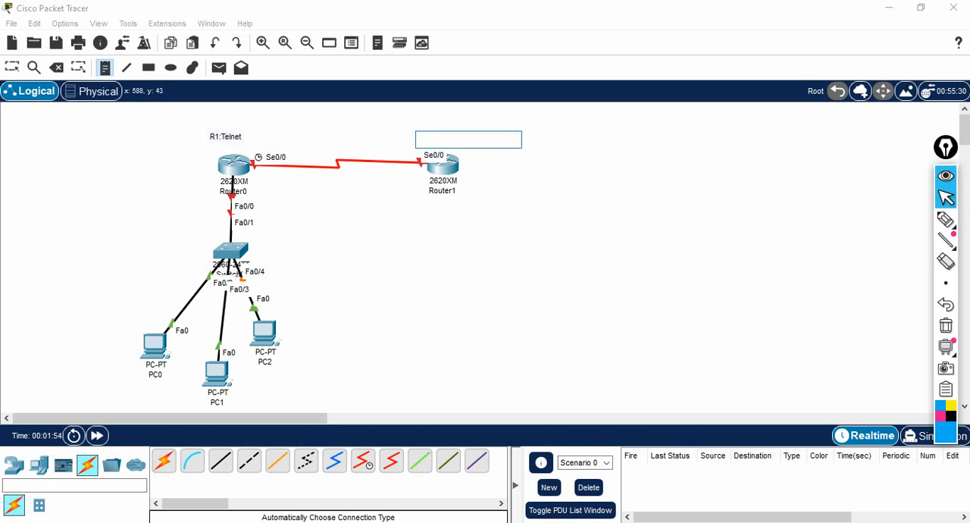
type("R2: SSH")
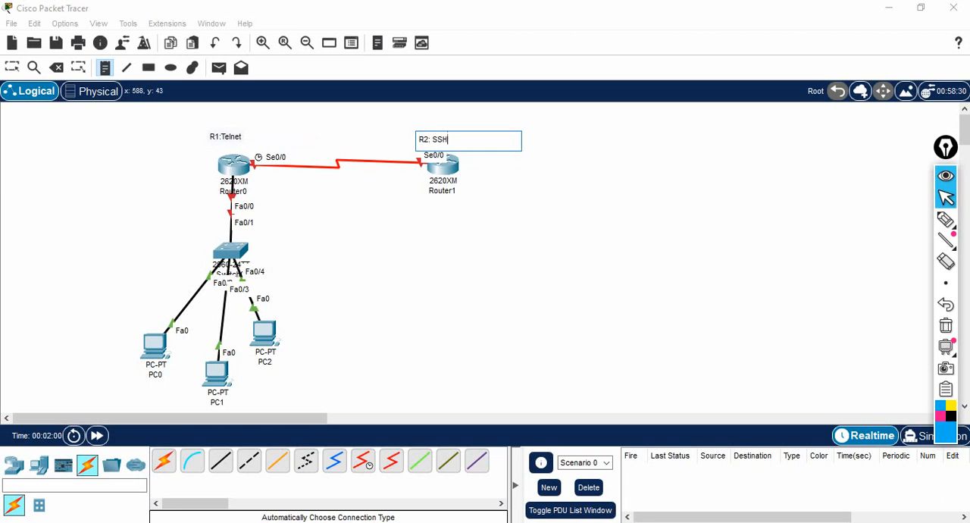
left_click(536, 239)
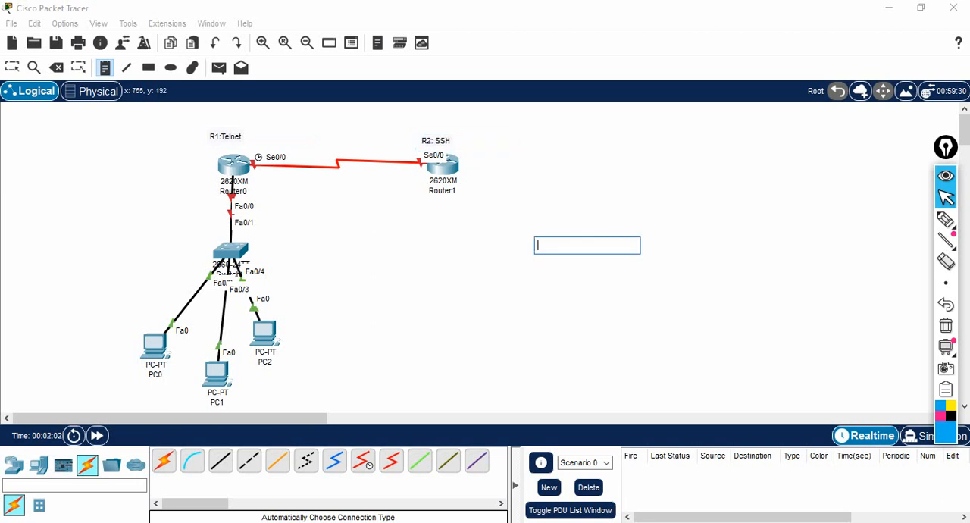
key("Escape")
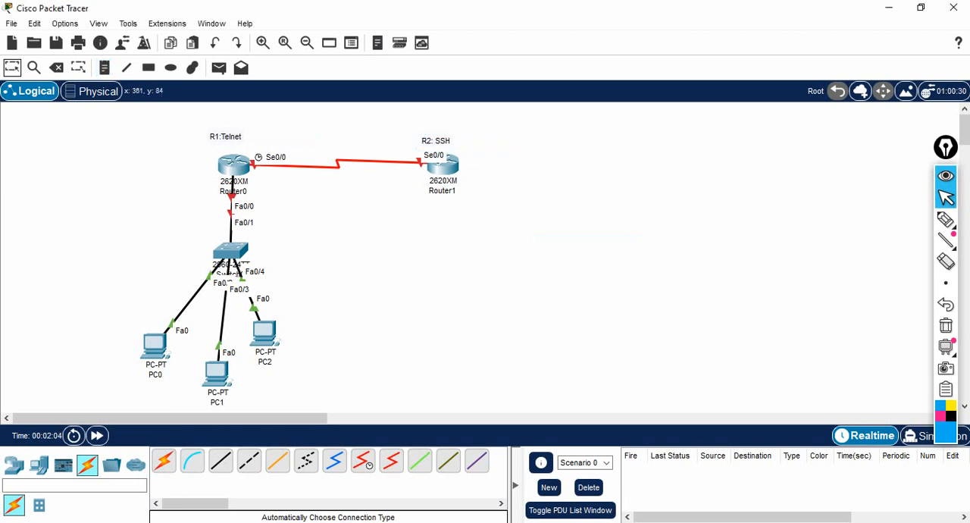
Step: Open Router0's command line and answer no to the initial configuration dialog
left_click(234, 165)
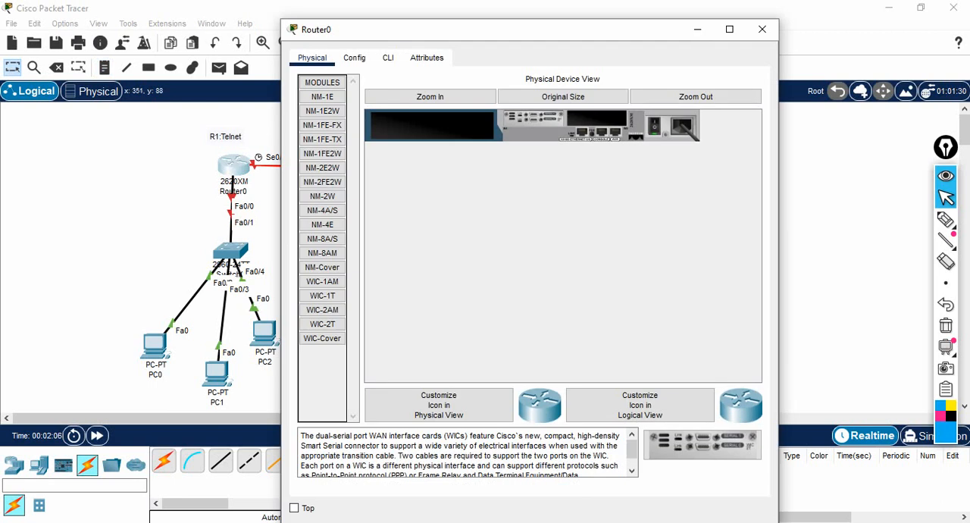
left_click(729, 28)
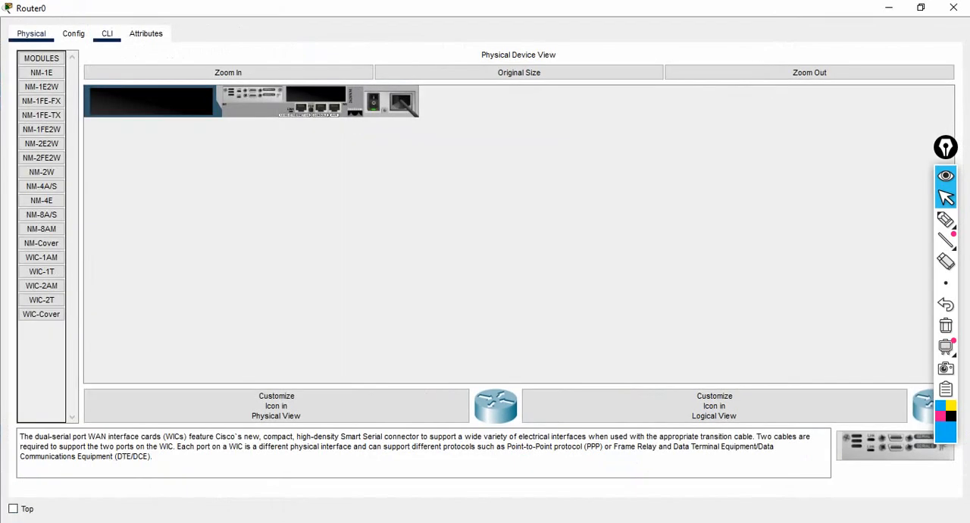
left_click(106, 33)
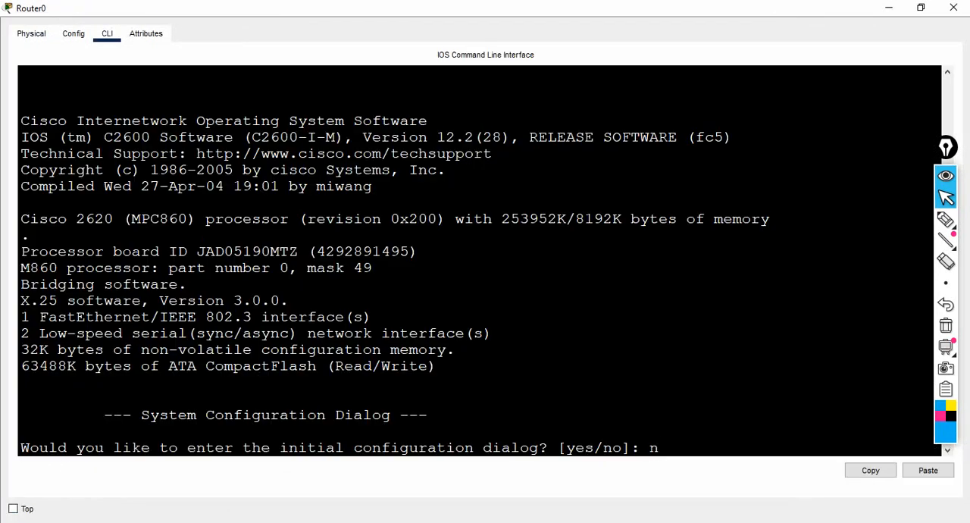
type("o")
key("Return")
Step: Enter privileged mode and then global configuration mode on Router0
key("Return")
key("Return")
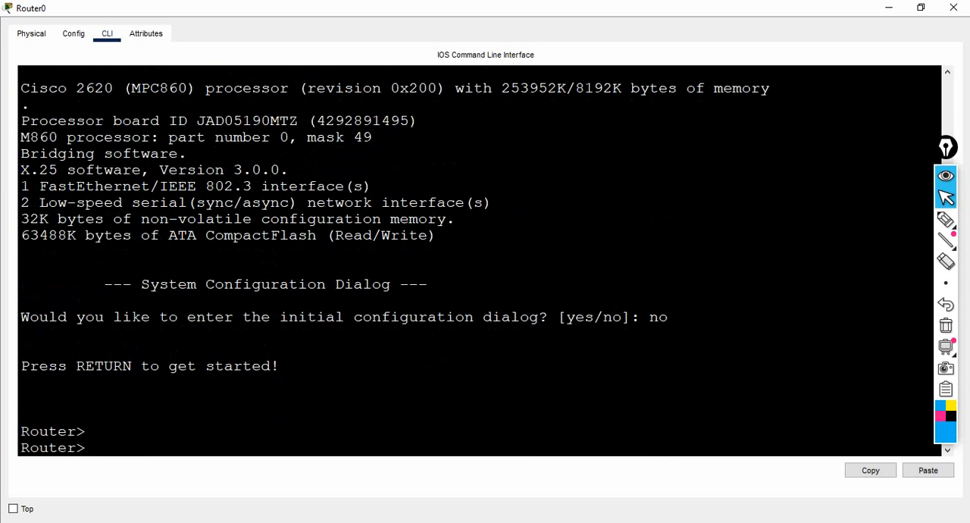
type("en")
key("Return")
key("Return")
key("Return")
type("conf")
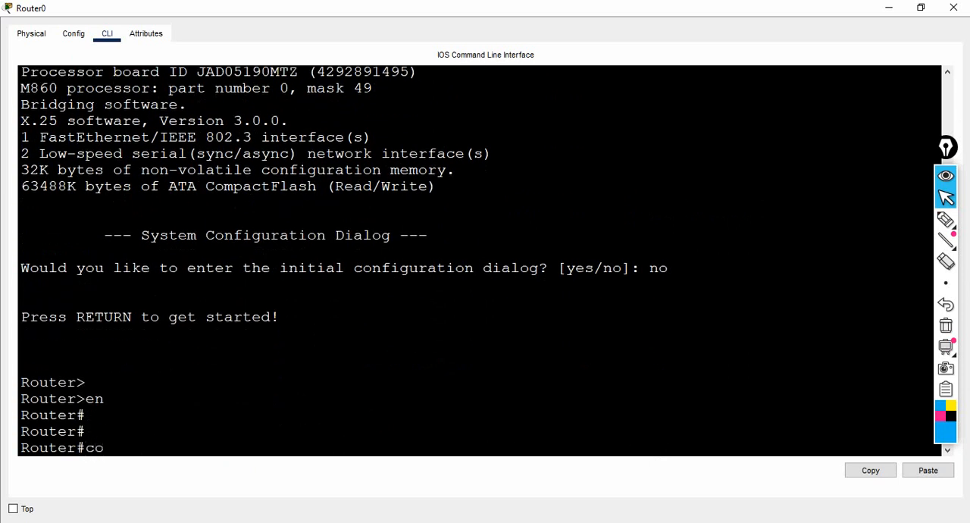
key("Return")
key("Return")
key("Return")
Step: Set Router0's hostname to Router-1-Telnet and close its window
type("h")
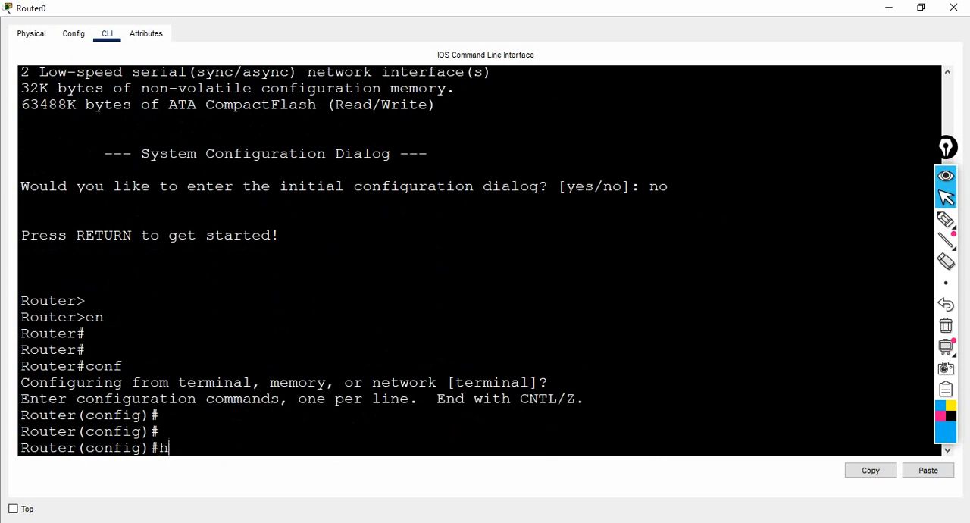
type("ost Router")
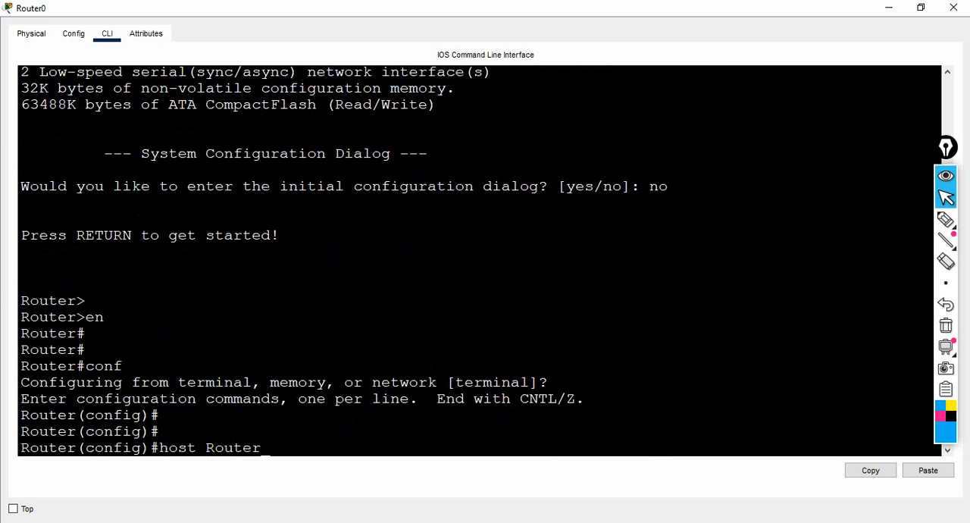
type("-T")
type("elnet")
type("-")
type("1")
key("BackSpace")
key("BackSpace")
key("BackSpace")
key("BackSpace")
key("BackSpace")
key("BackSpace")
key("BackSpace")
type("1-Telnet")
key("Return")
key("Return")
key("Return")
key("Return")
key("Return")
key("Return")
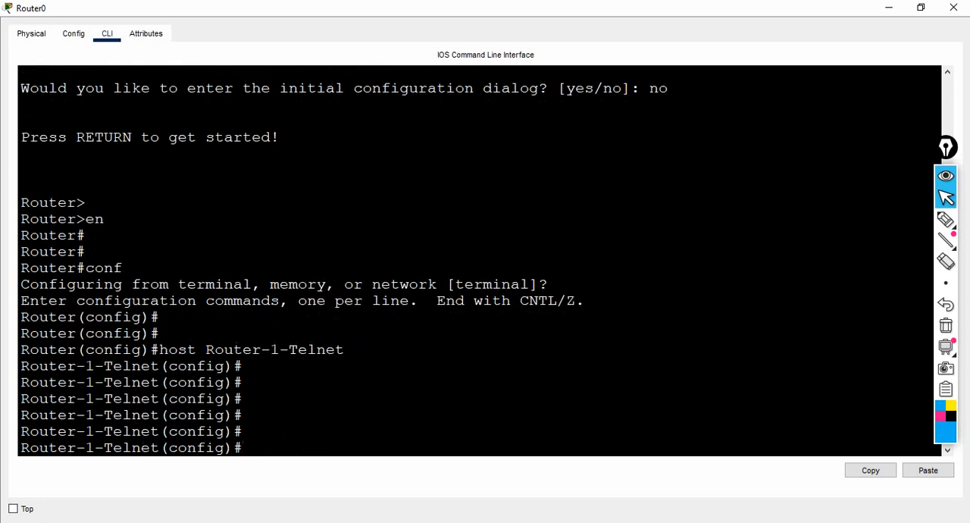
left_click(953, 8)
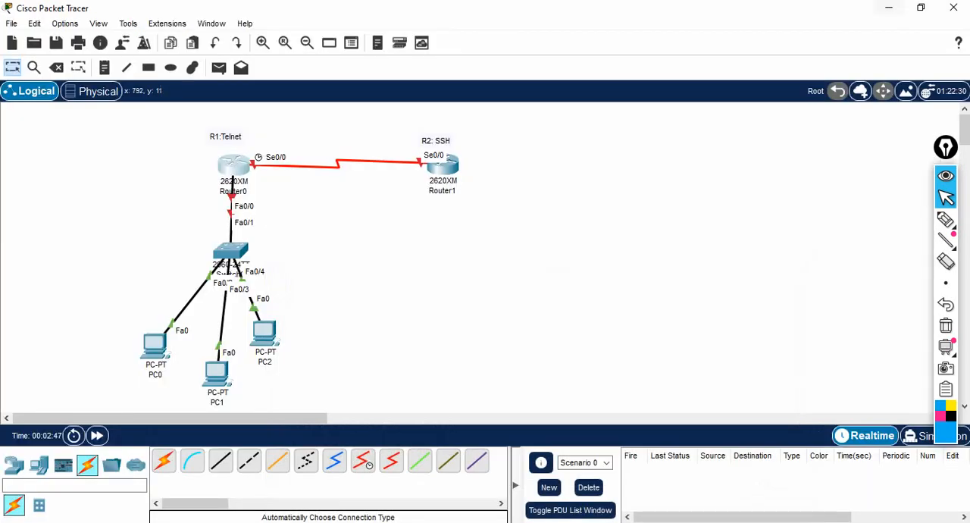
Step: Open Router1's command line and answer no to the initial configuration dialog
left_click(444, 170)
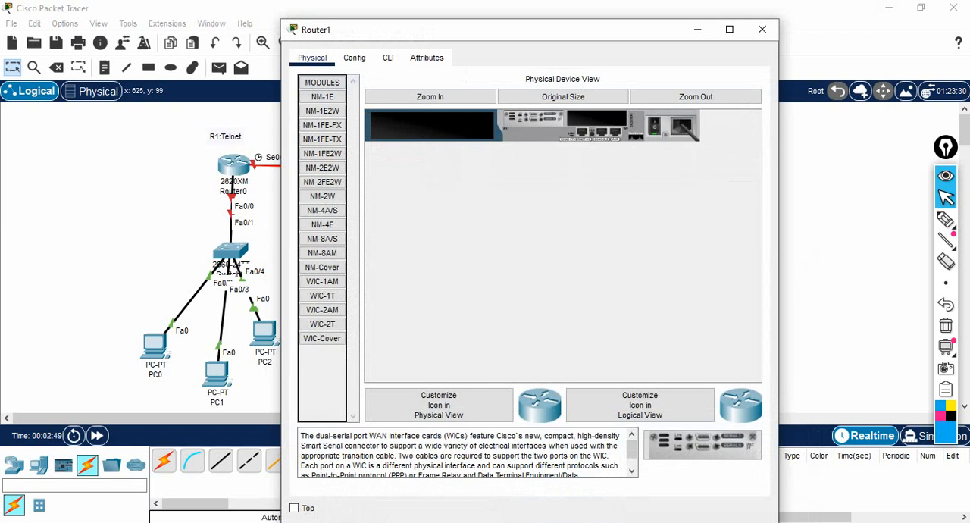
left_click(388, 58)
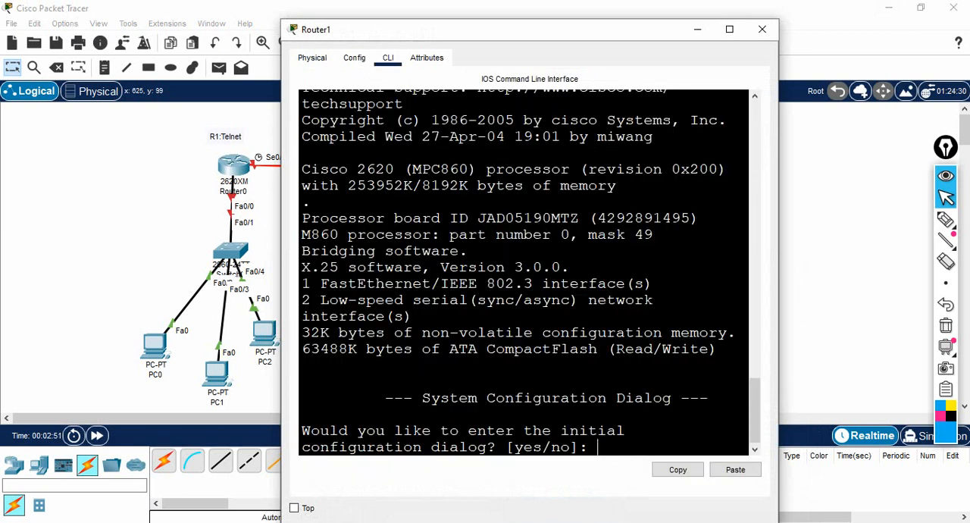
type("no")
key("Return")
Step: Enter privileged mode and then global configuration mode on Router1
key("Return")
key("Return")
key("Return")
key("Return")
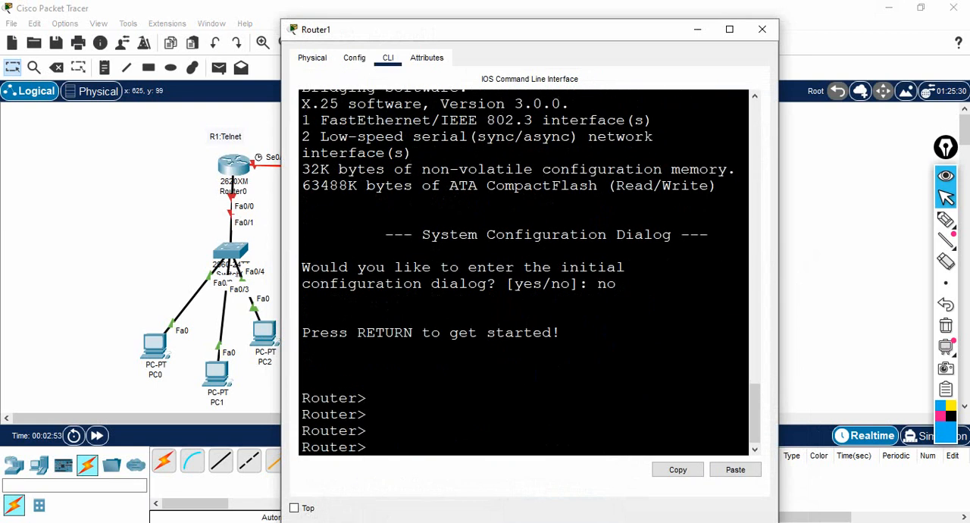
type("en")
key("Return")
key("Return")
key("Return")
type("co")
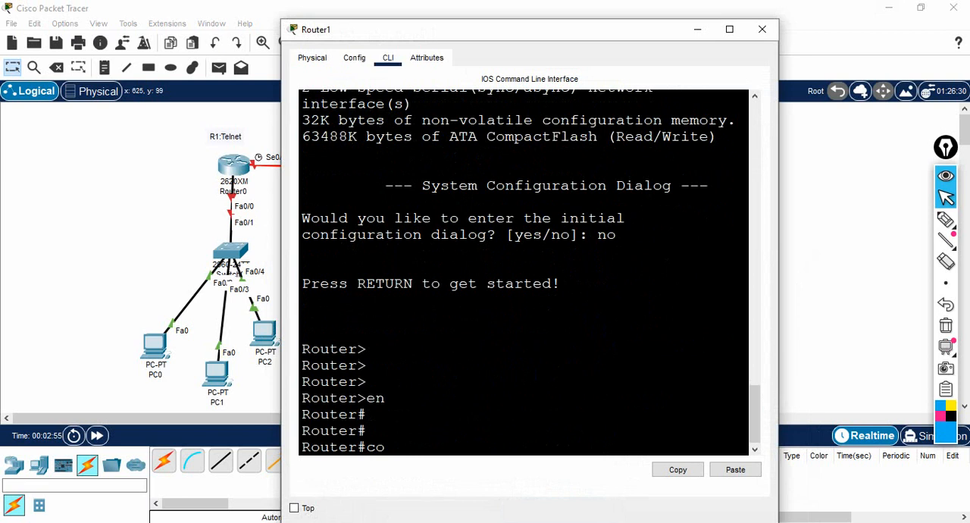
type("nf")
key("Return")
key("Return")
key("Return")
Step: Set Router1's hostname to Router-2-SSH and put its window away
type("hos")
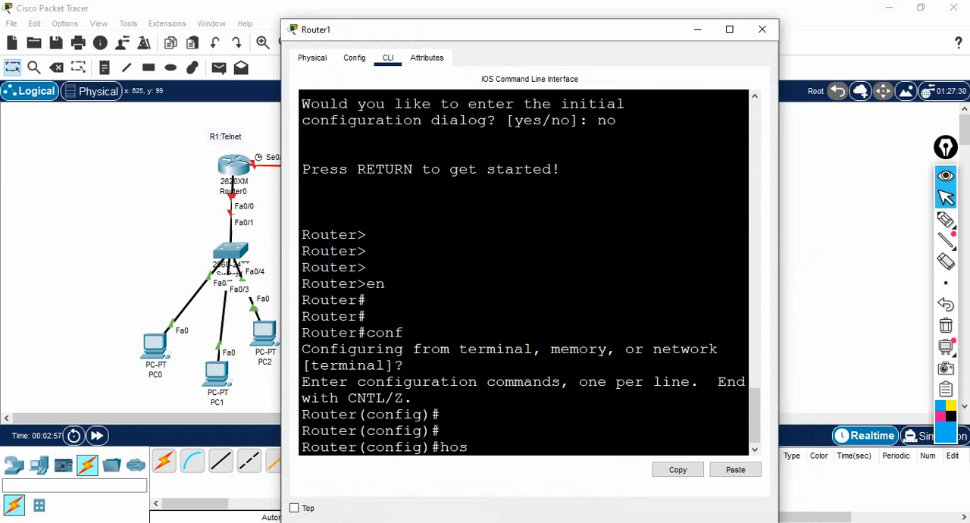
key("Tab")
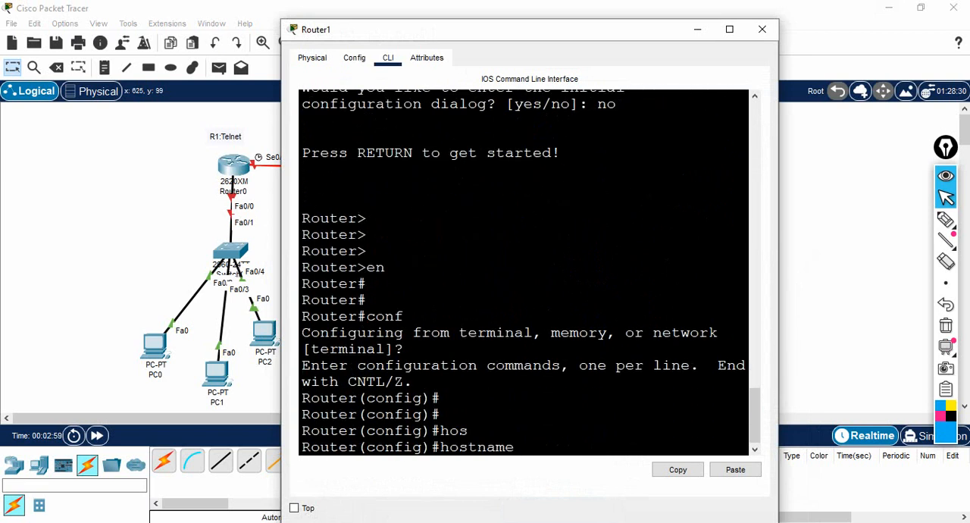
type("Router-2-")
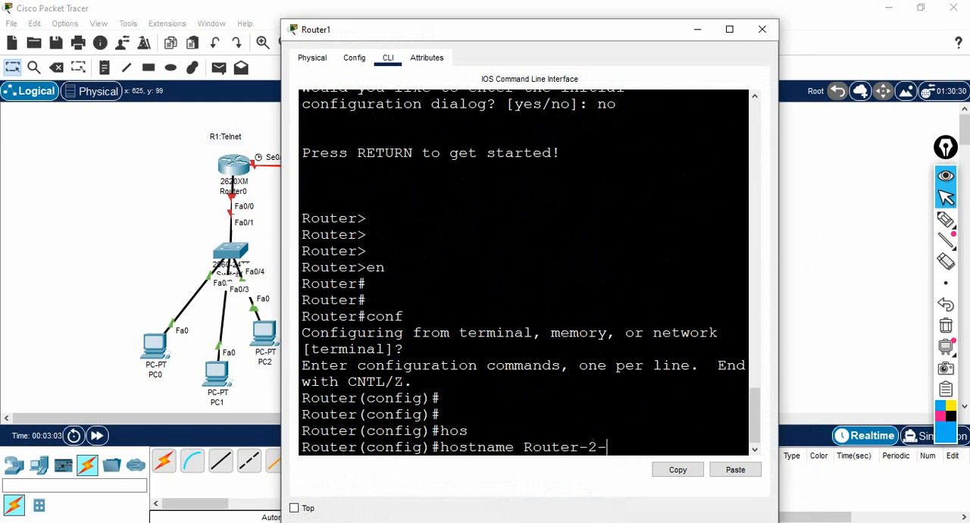
type("SSh")
key("BackSpace")
type("H")
key("Return")
key("Return")
key("Return")
key("Return")
key("Return")
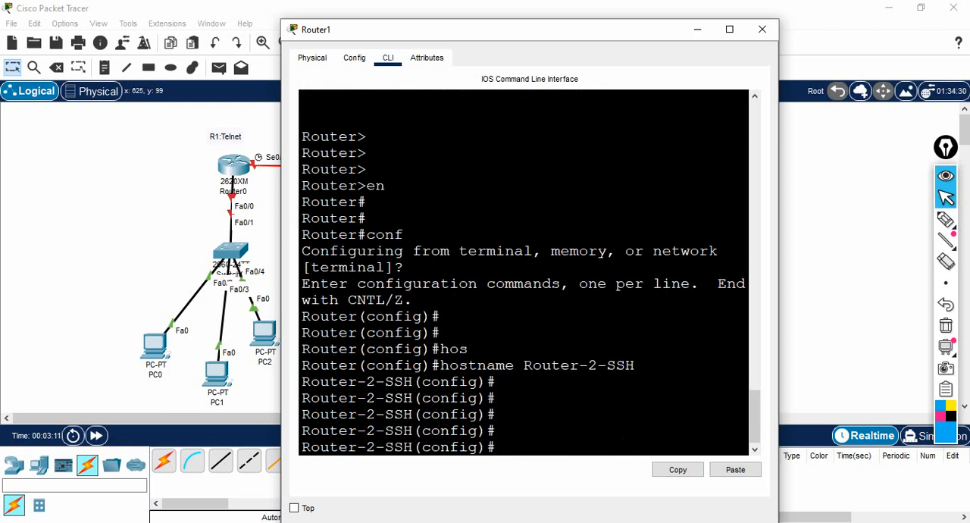
left_click(697, 28)
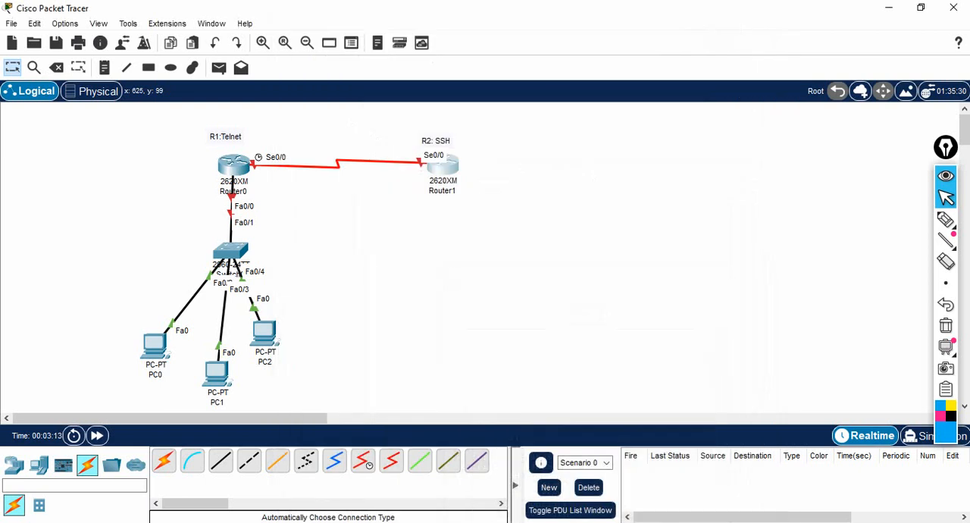
Step: On Router0, assign interface se0/0 the IP address 1.1.1.1 with mask 255.0.0.0
left_click(233, 165)
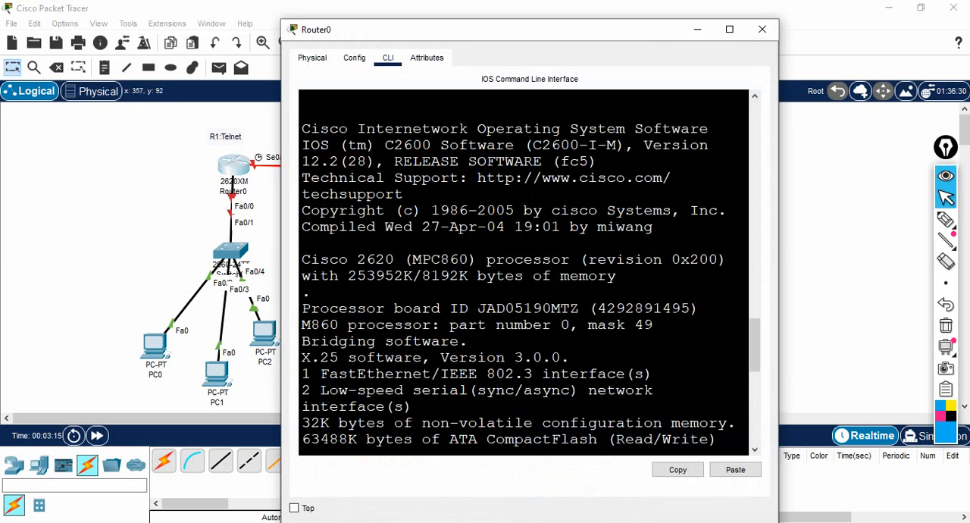
left_click(729, 29)
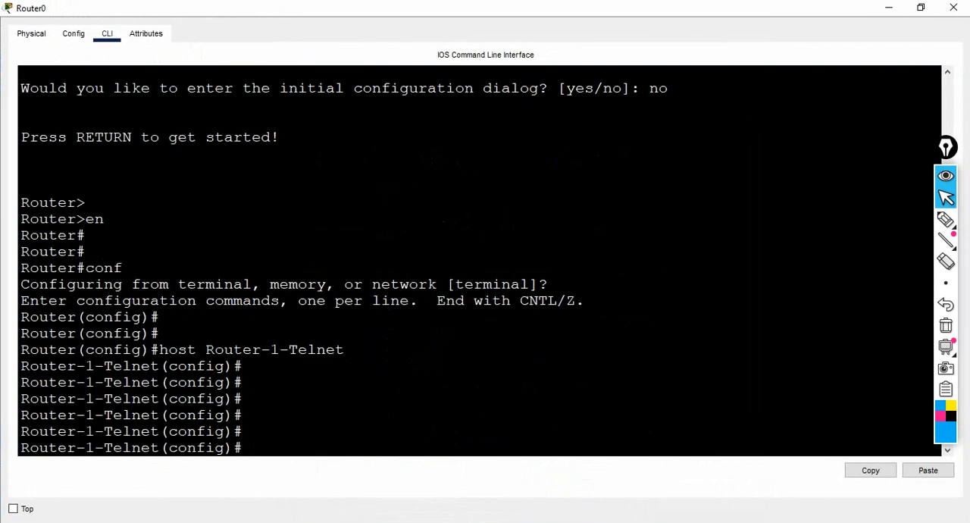
type("int se0/0")
key("Return")
type("iop")
key("BackSpace")
key("BackSpace")
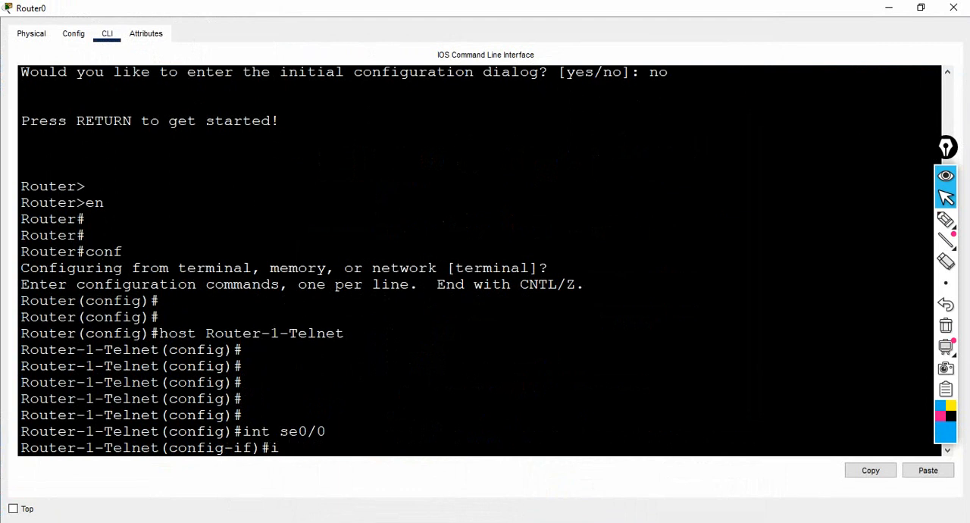
type("p add 1.1.1.1 255.")
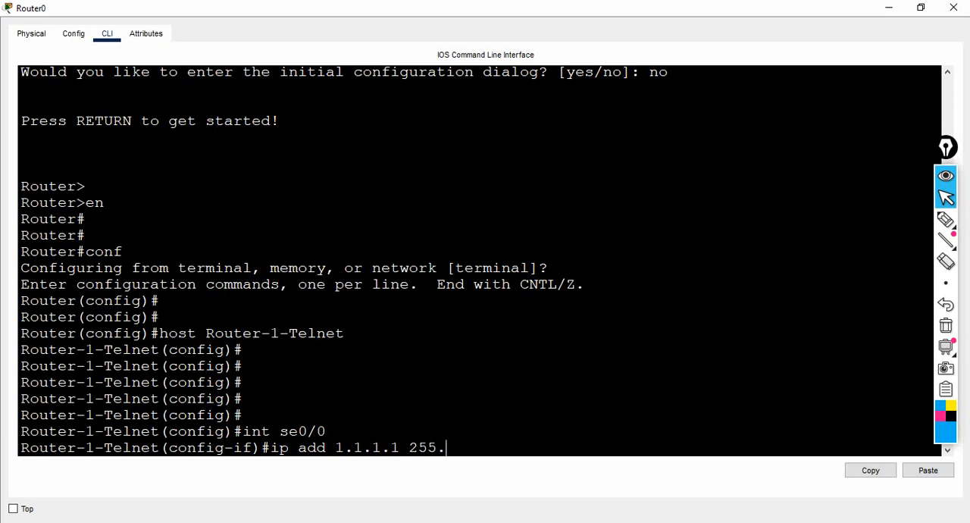
type("0.0.0")
key("Return")
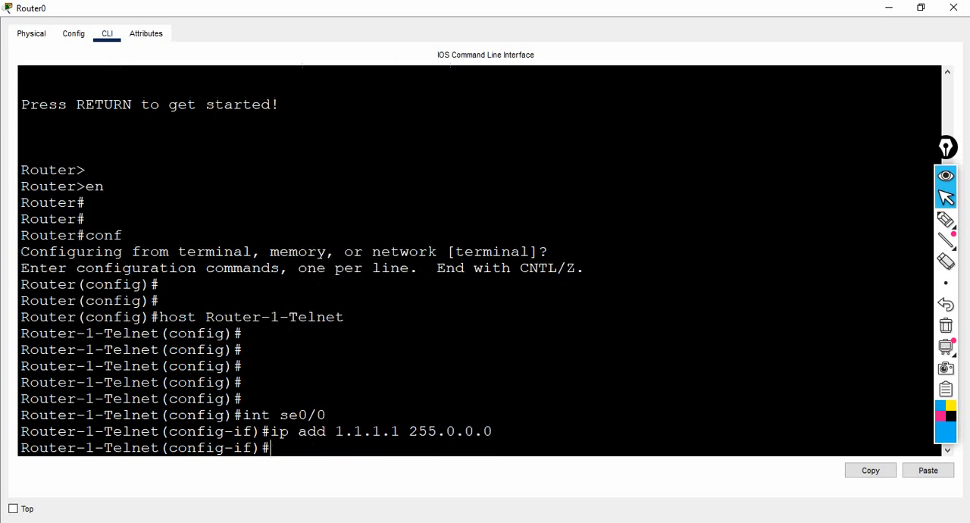
Step: Enable Router0's se0/0 interface with no shut
type("no shut")
key("Return")
key("Return")
key("Return")
key("Return")
key("Return")
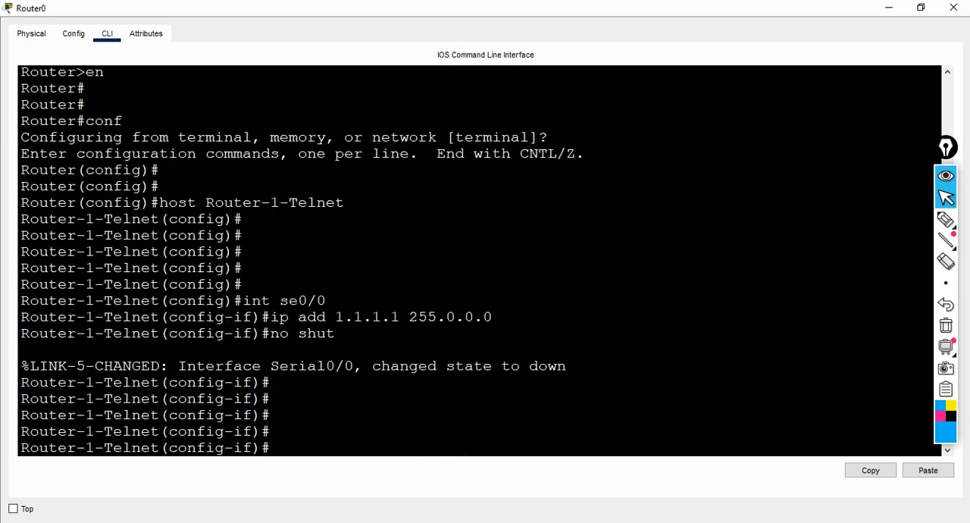
Step: Assign Router0's fa0/0 interface the IP address 10.1.1.1 with mask 255.0.0.0
type("int fa0/0")
key("Return")
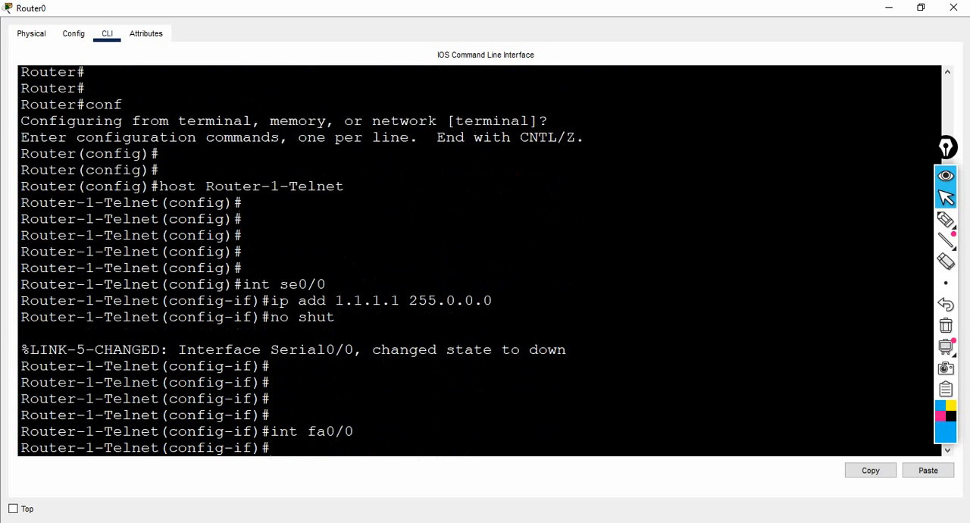
type("ip add 10.1.1.1")
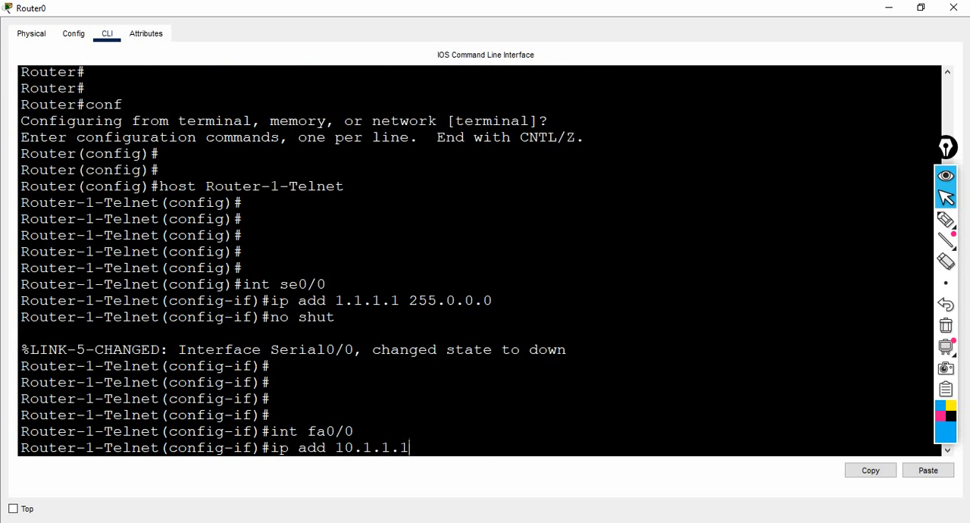
type(" 255.0.0.0")
key("Return")
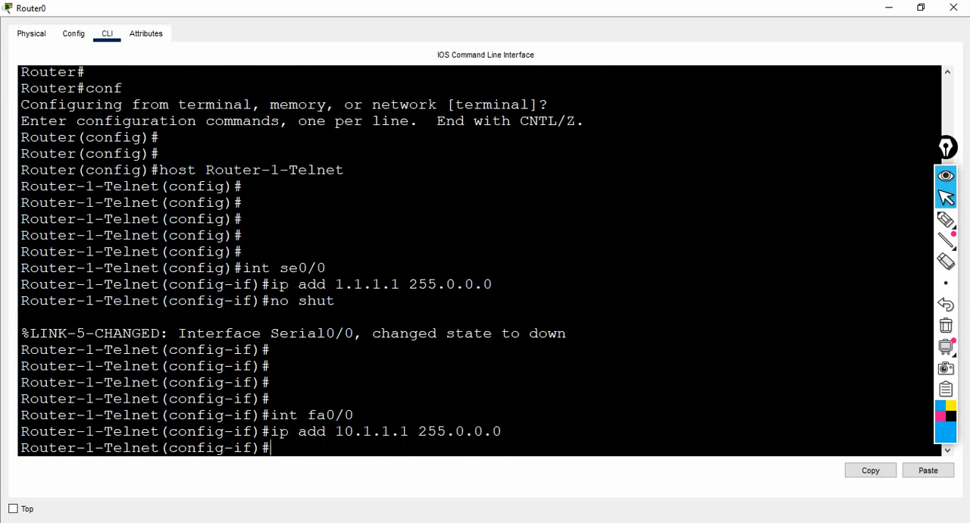
Step: Enable Router0's fa0/0 interface with no shut and put the router's window away
type("no shut")
key("Return")
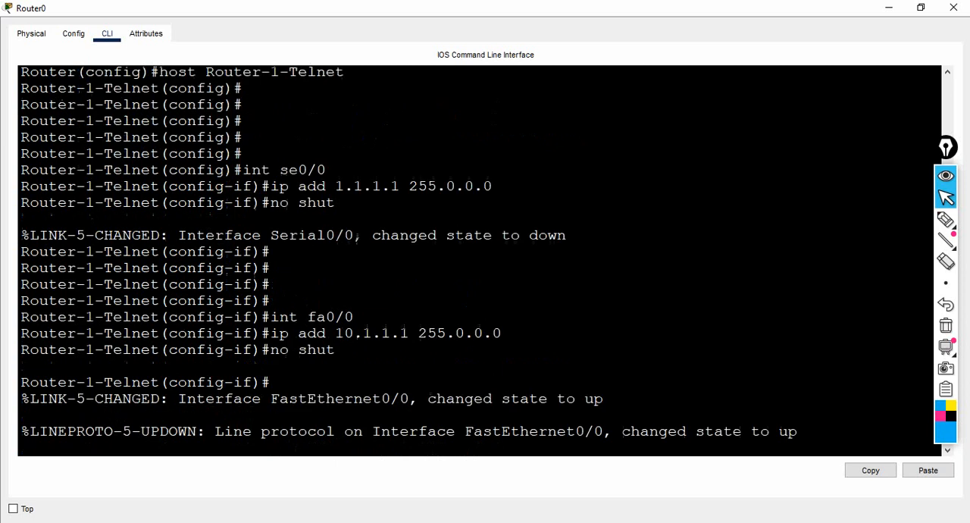
key("Return")
key("Return")
key("Return")
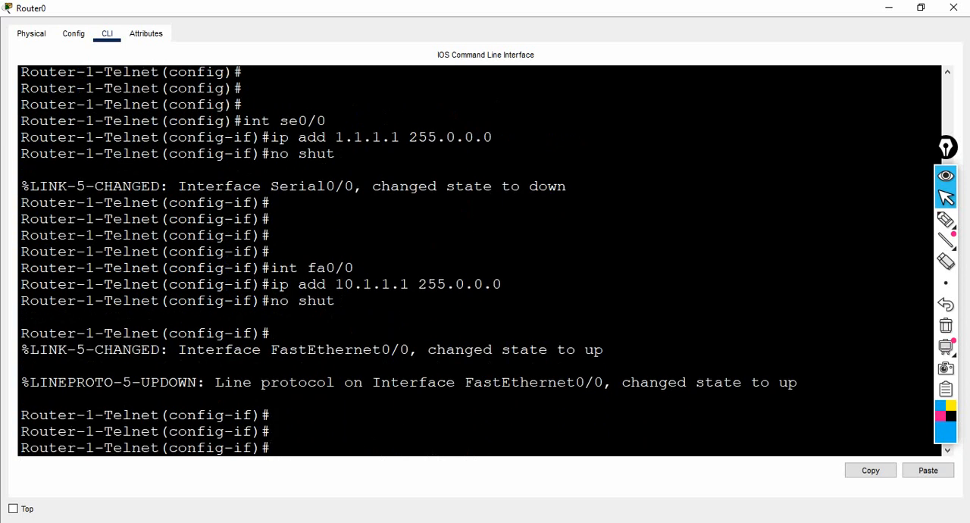
left_click(889, 7)
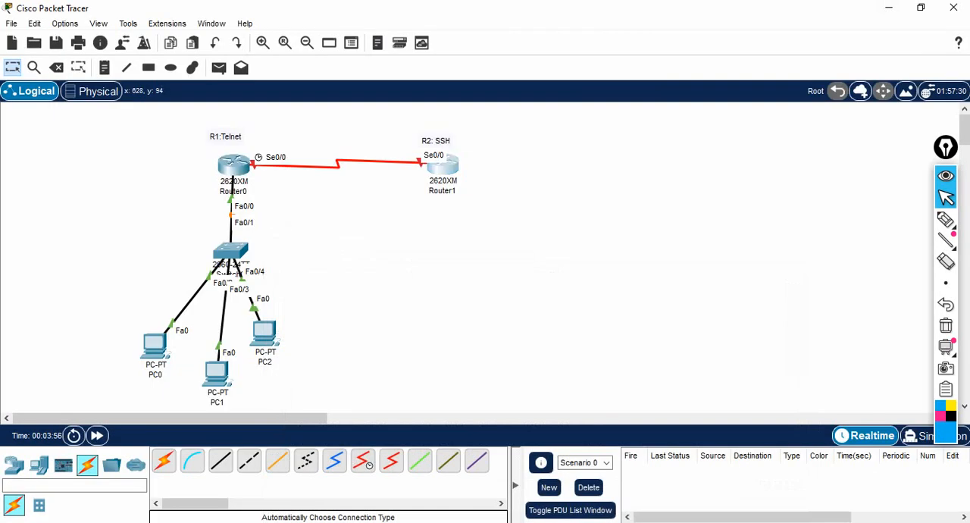
Step: On Router1, assign interface se0/0 the IP address 1.1.1.2 with mask 255.0.0.0
left_click(445, 168)
left_click(728, 29)
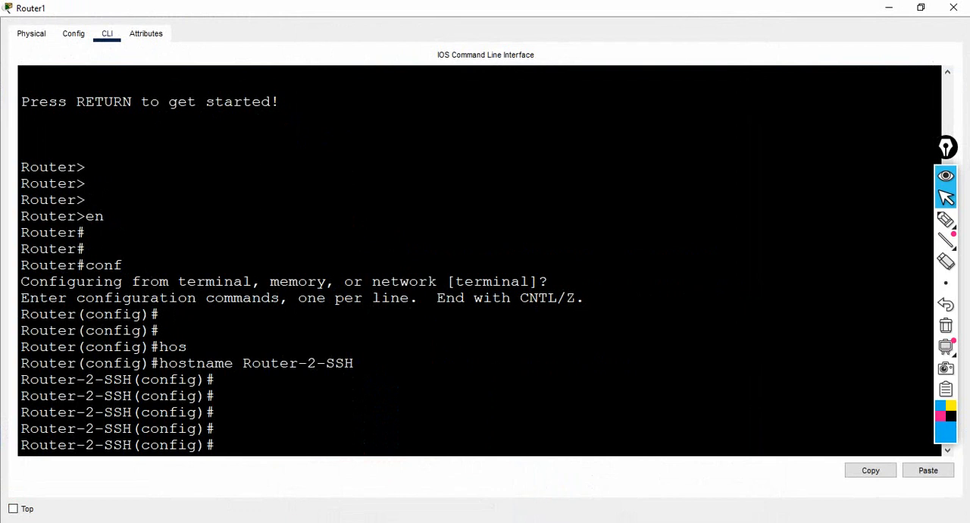
type("int se0/0")
key("Return")
type("ip add ")
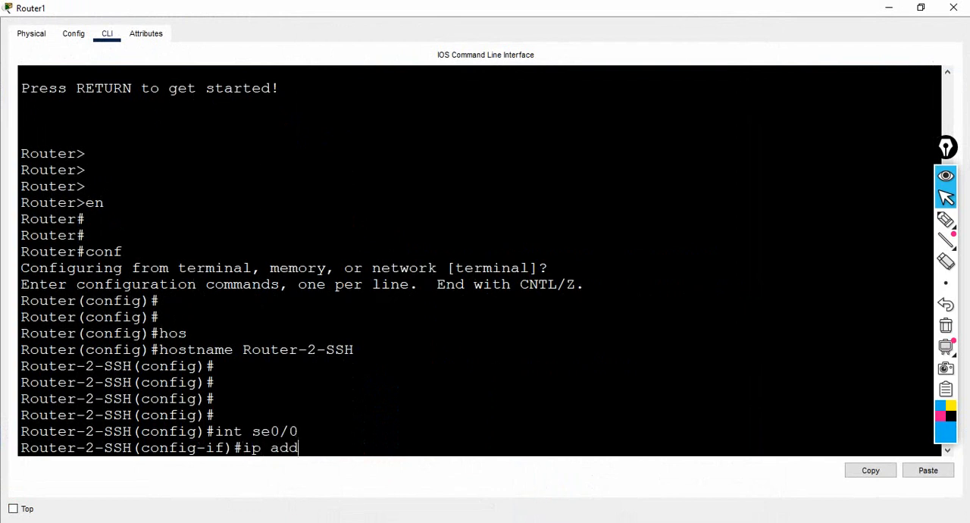
type("1.1.1.2 255.9,9")
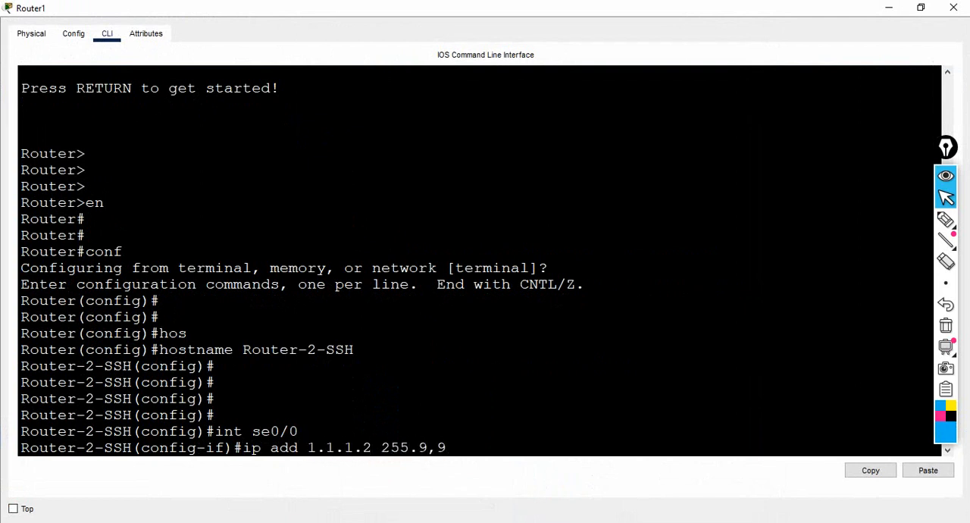
key("BackSpace")
key("BackSpace")
key("BackSpace")
type("0.0.0")
key("Return")
Step: Enable Router1's se0/0 interface with no shut
type("no shut")
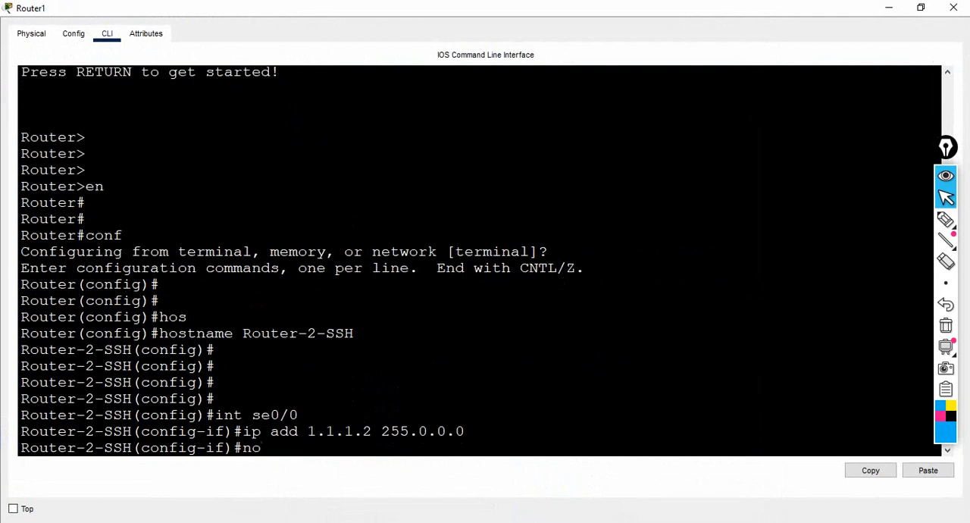
key("Return")
key("Return")
key("Return")
key("Return")
key("Return")
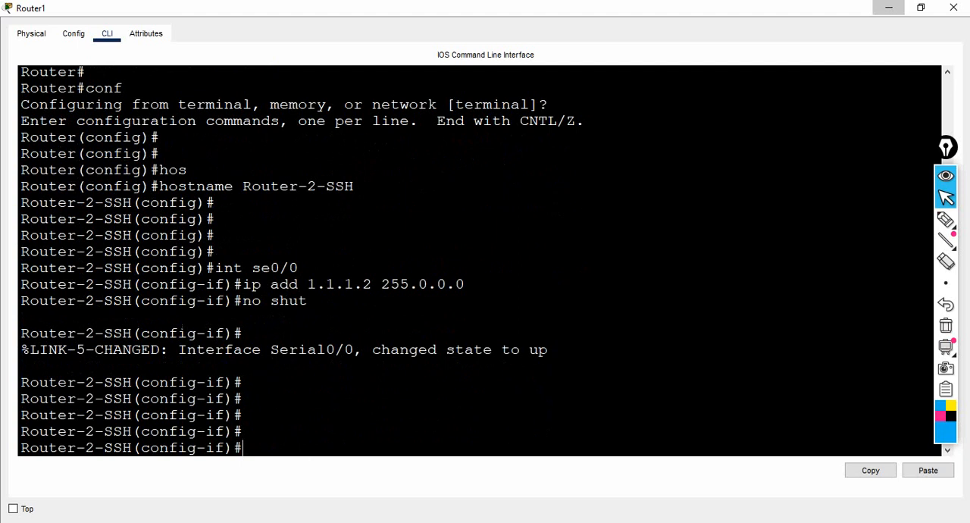
Step: Configure PC0 with static IP address 10.1.1.2, subnet mask 255.0.0.0 and default gateway 10.1.1.1
left_click(889, 8)
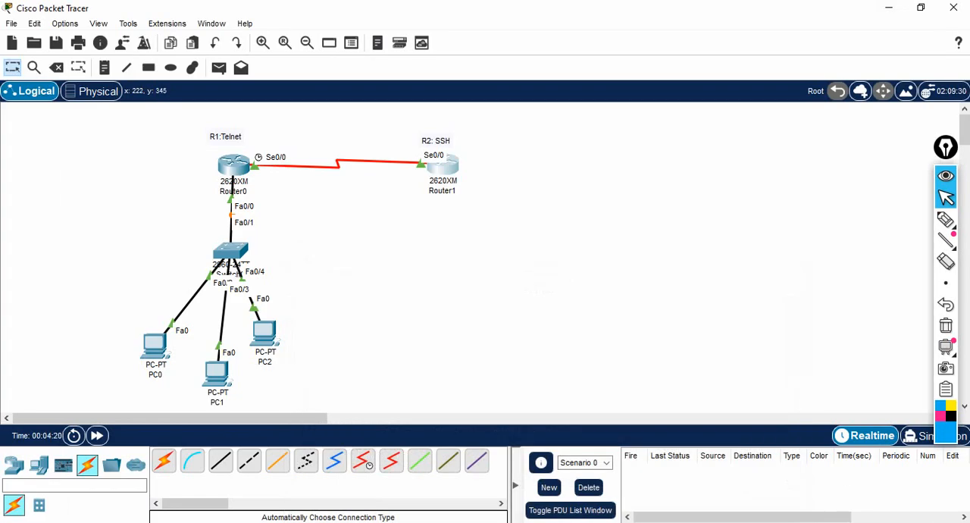
left_click(158, 347)
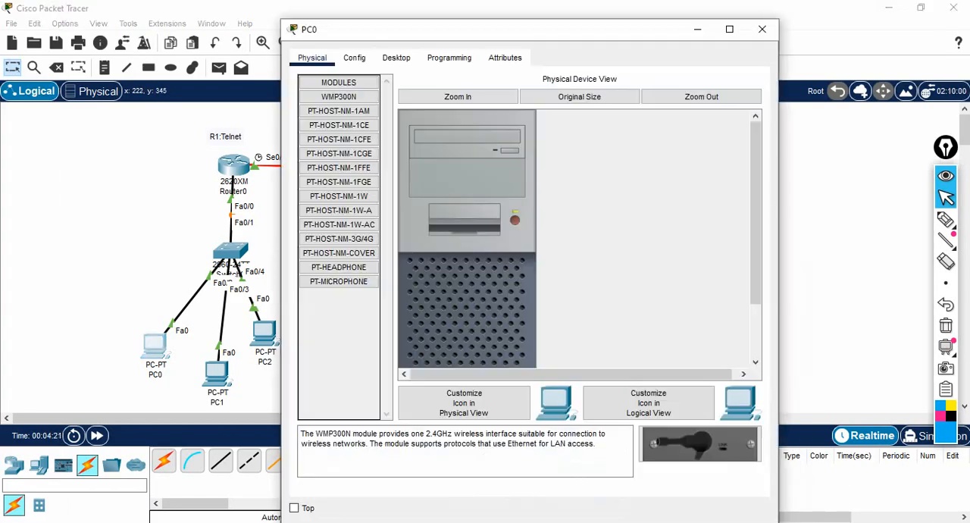
left_click(395, 58)
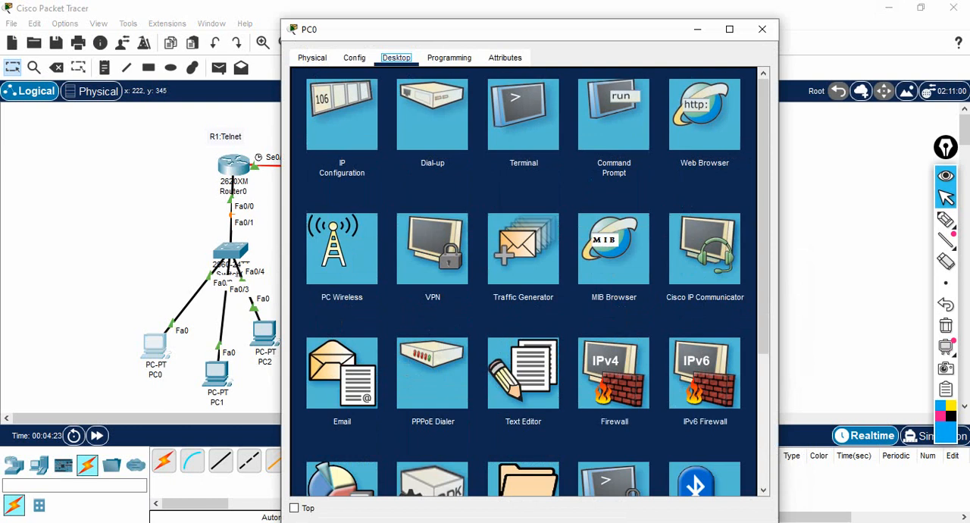
left_click(342, 114)
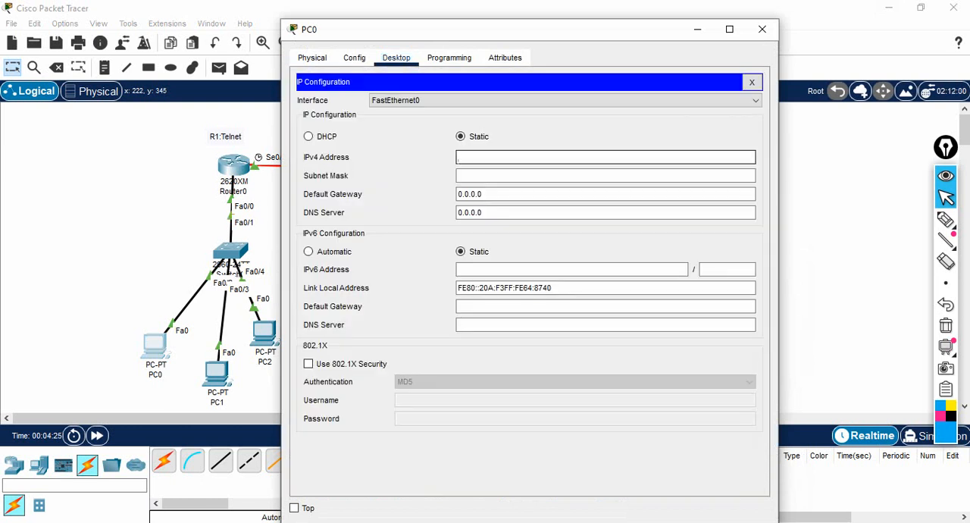
type("10.1.1.2")
key("Tab")
key("Tab")
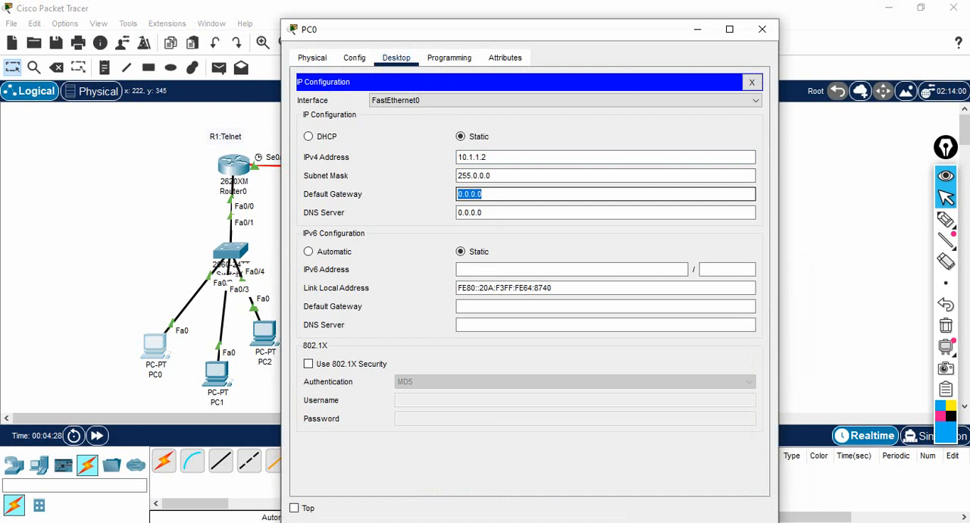
type("10.1.1.1")
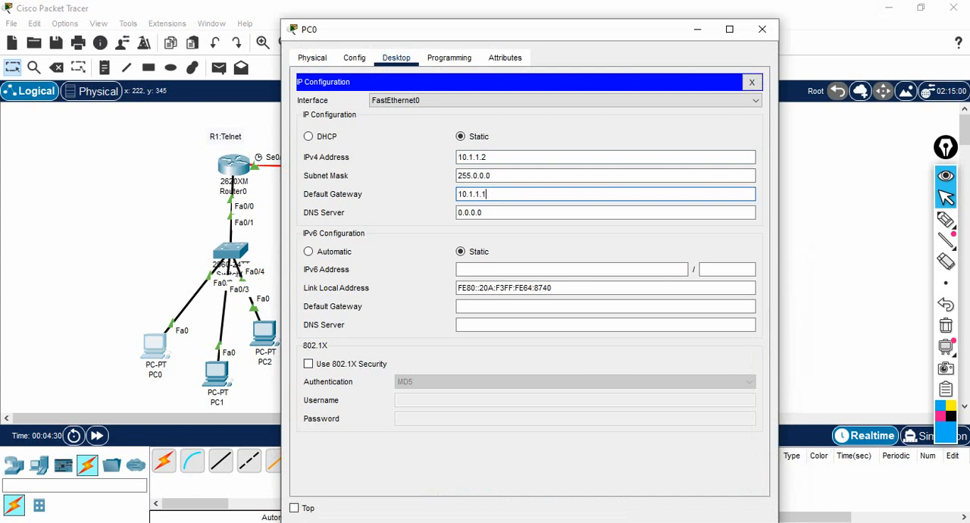
left_click_drag(487, 194, 457, 194)
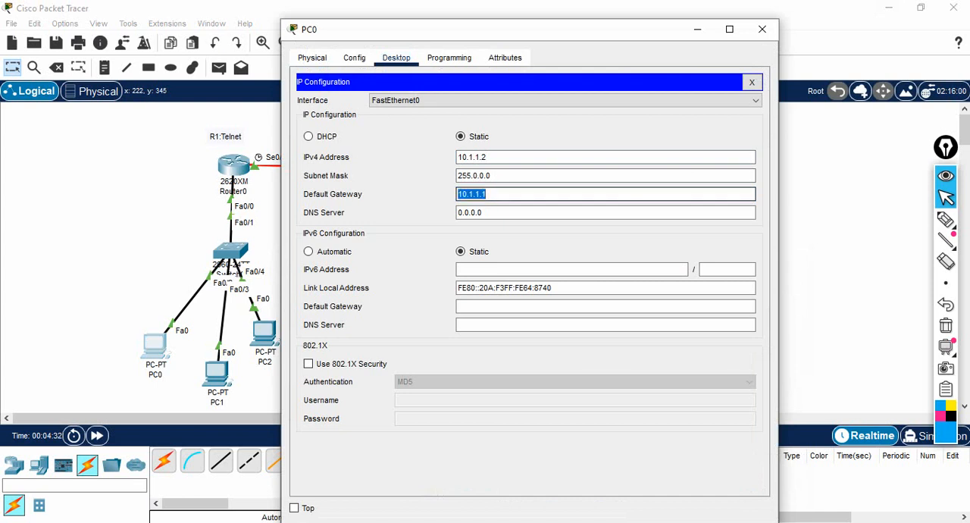
left_click(697, 29)
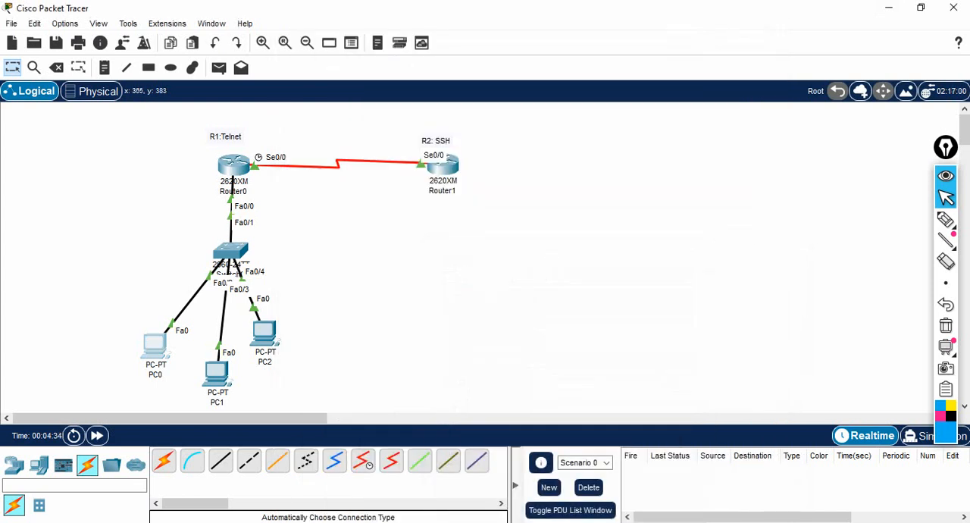
Step: Configure PC1 with static IP address 10.1.1.3, subnet mask 255.0.0.0 and default gateway 10.1.1.1
left_click(215, 371)
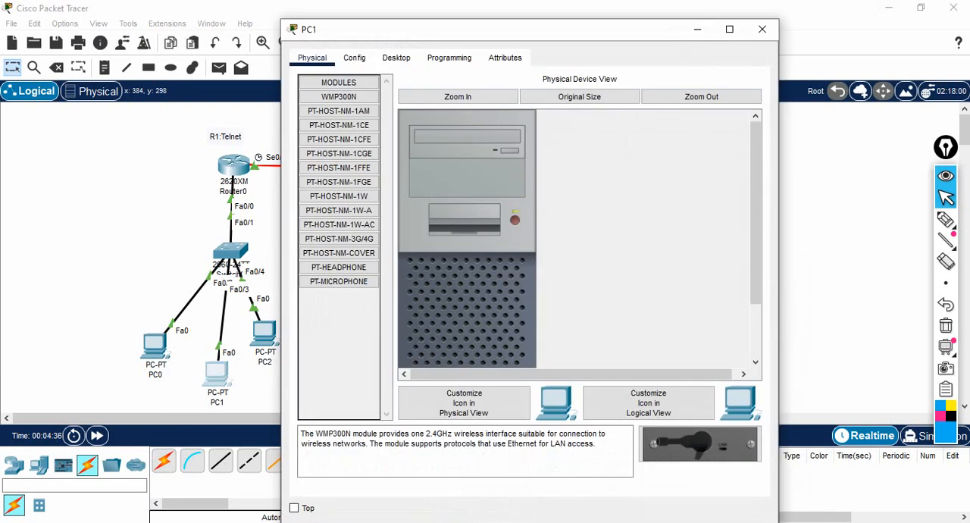
left_click(396, 58)
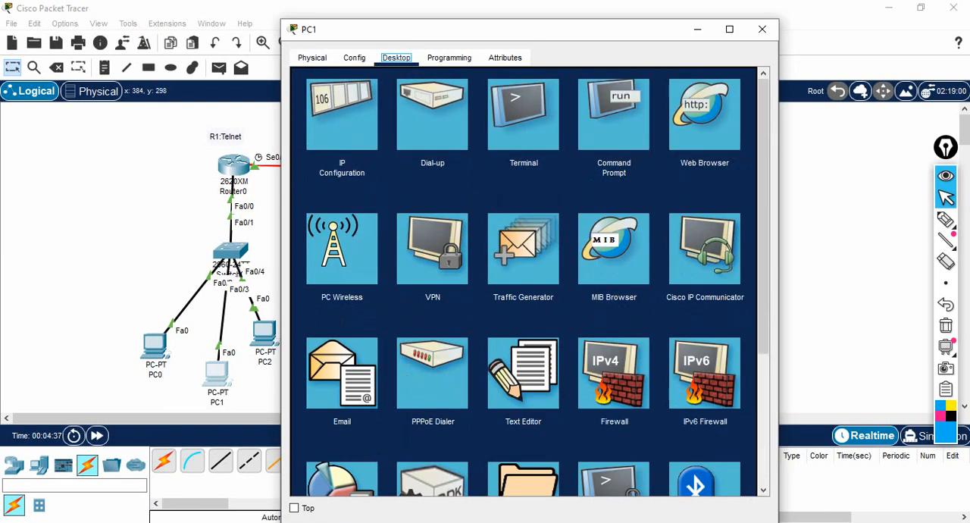
left_click(342, 113)
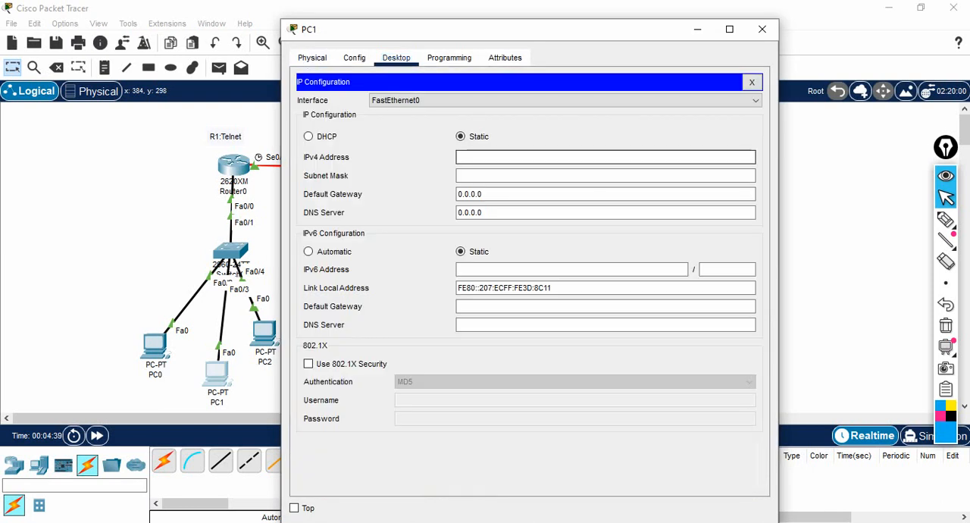
type("10.1.1.1")
key("BackSpace")
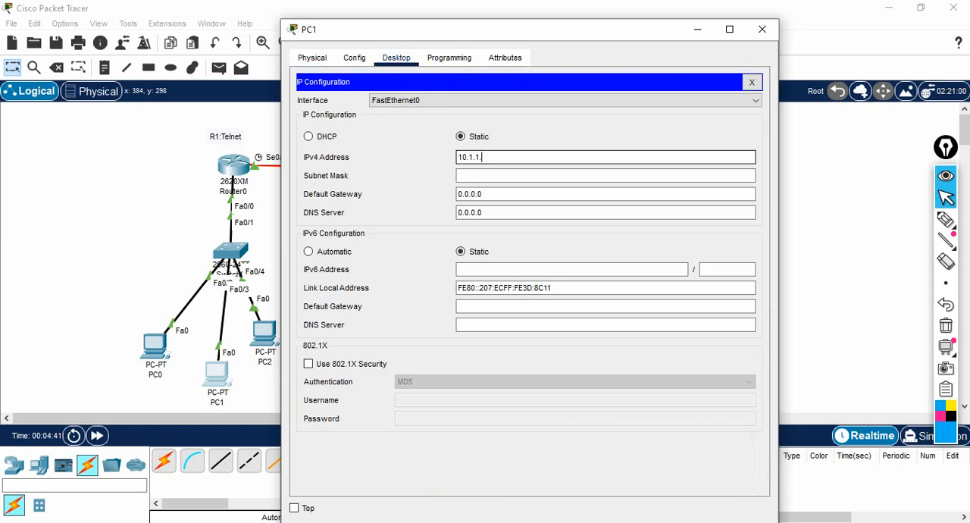
type("3")
key("Tab")
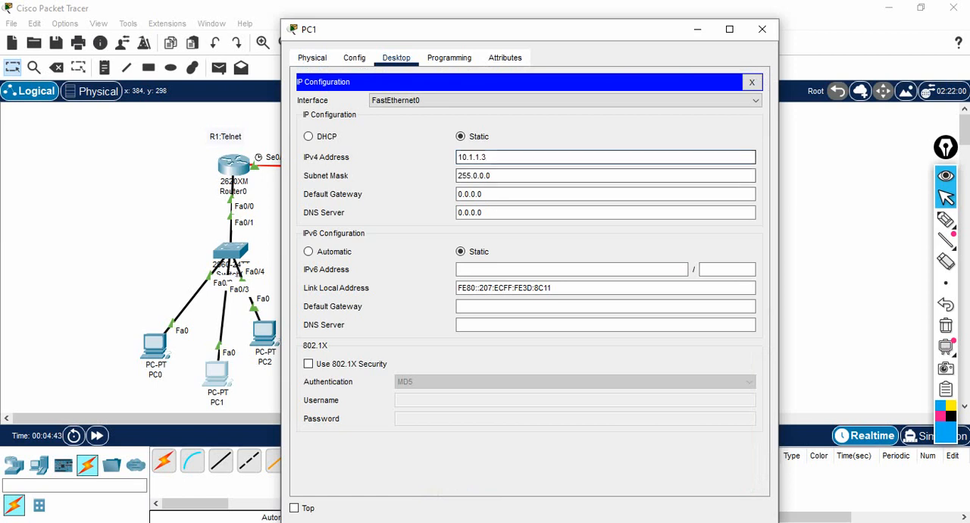
key("Tab")
type("10.1.1.1")
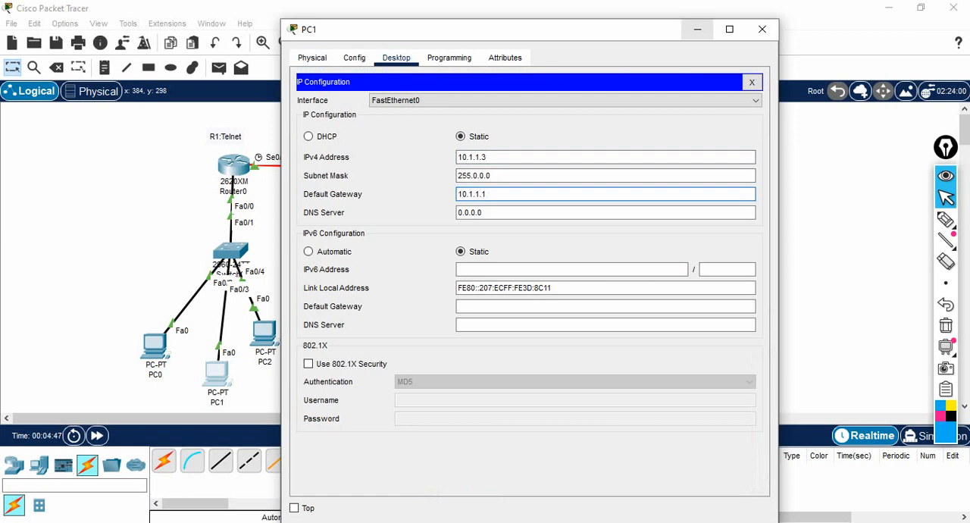
left_click(697, 28)
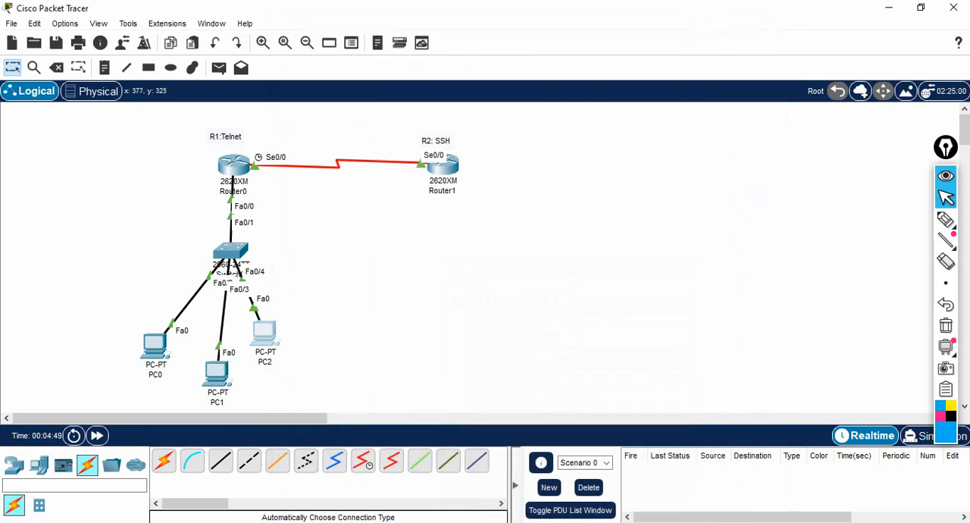
Step: Configure PC2 with static IP address 10.1.1.4, subnet mask 255.0.0.0 and default gateway 10.1.1.1
left_click(265, 333)
left_click(396, 58)
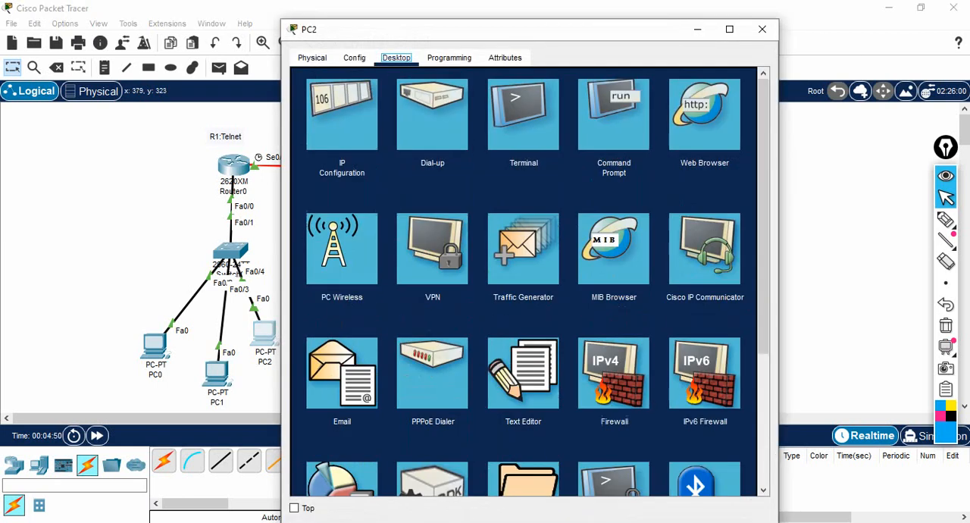
left_click(342, 114)
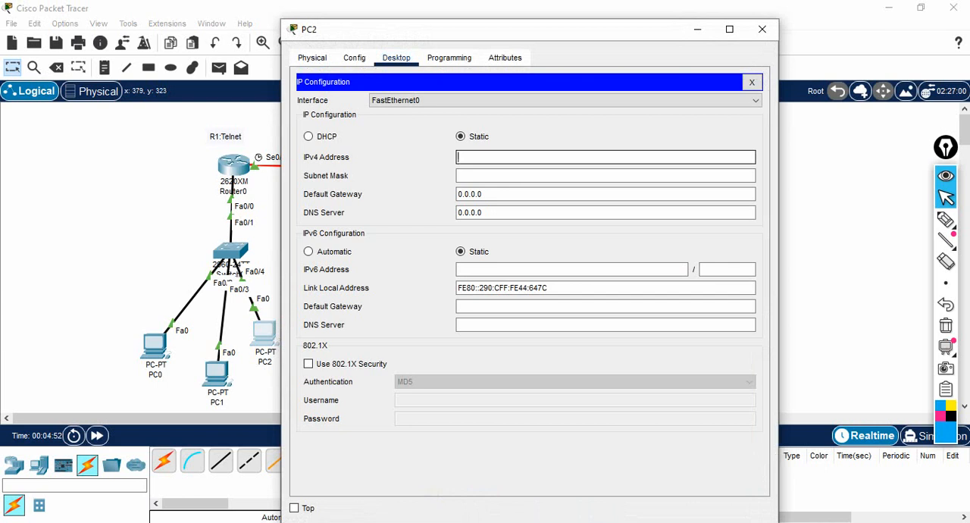
type("10.1.1.3")
key("BackSpace")
type("4")
key("Tab")
key("Tab")
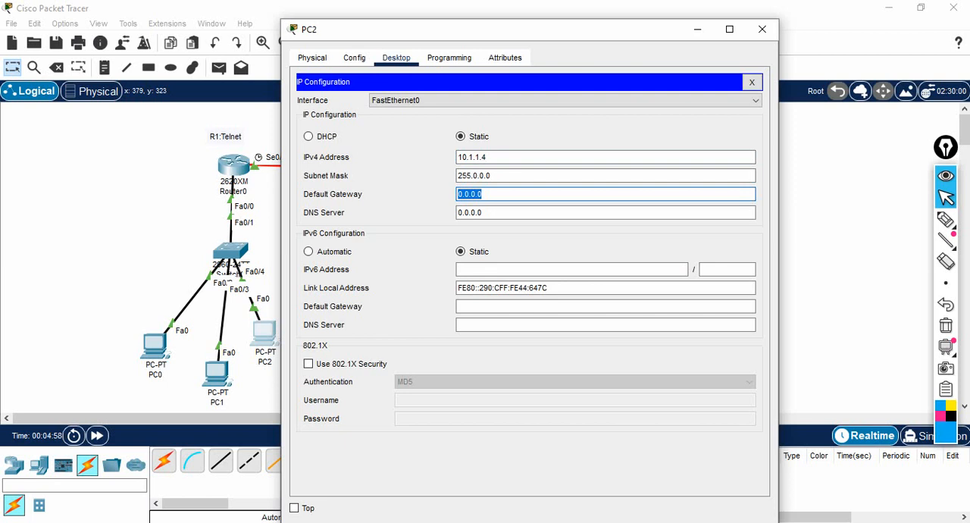
type("10.1.1.1")
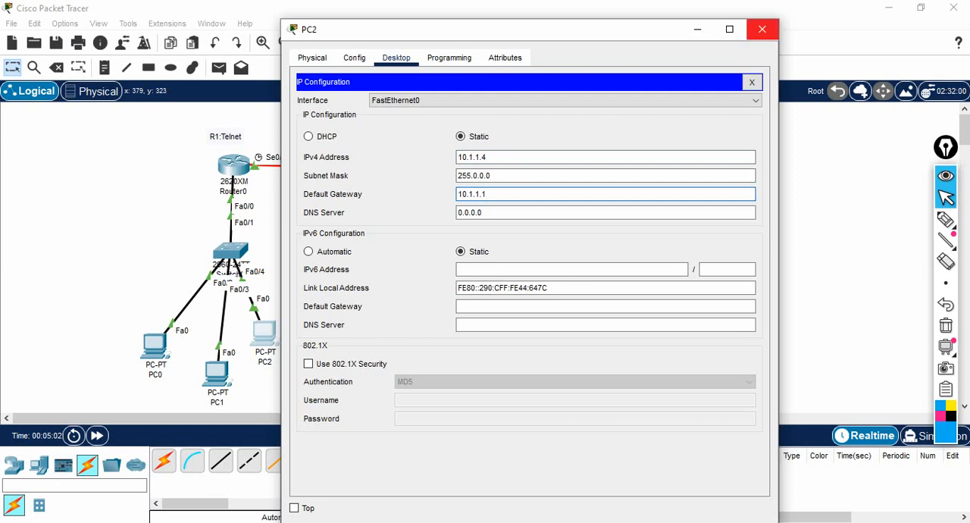
left_click(762, 29)
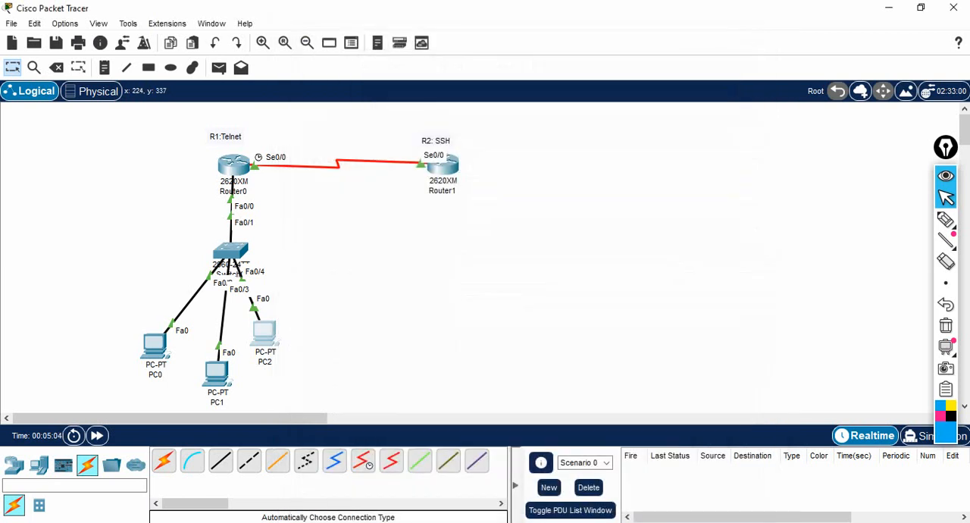
Step: Ping Router0's serial address 1.1.1.1 from PC0's Command Prompt
left_click(154, 345)
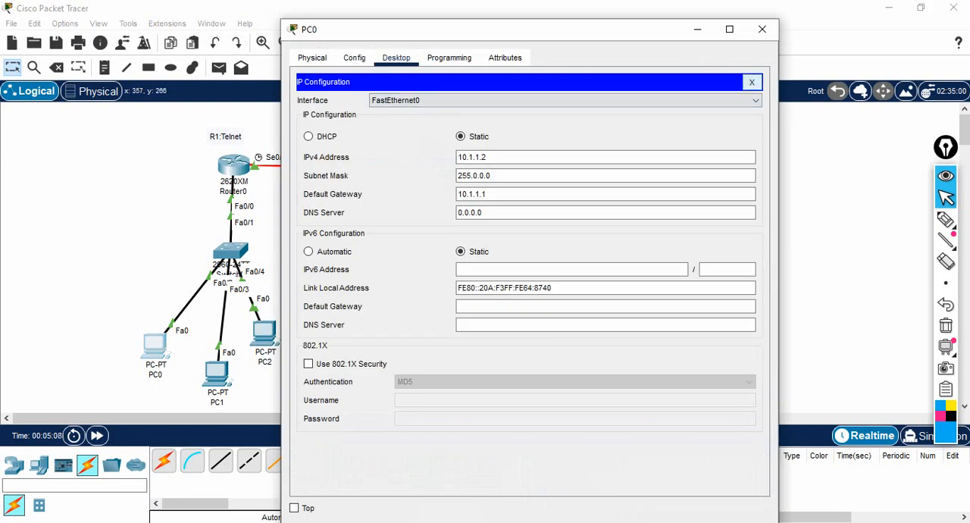
left_click(752, 82)
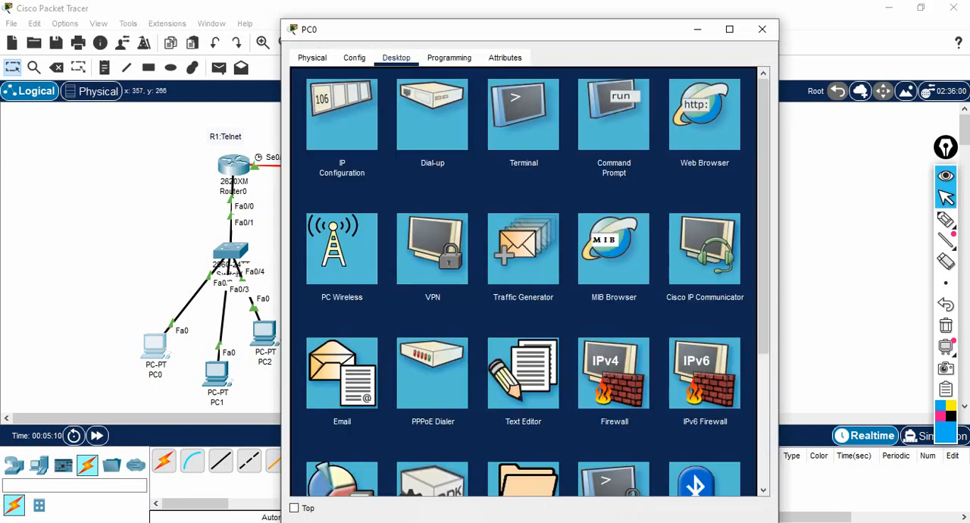
left_click(613, 113)
type("pin")
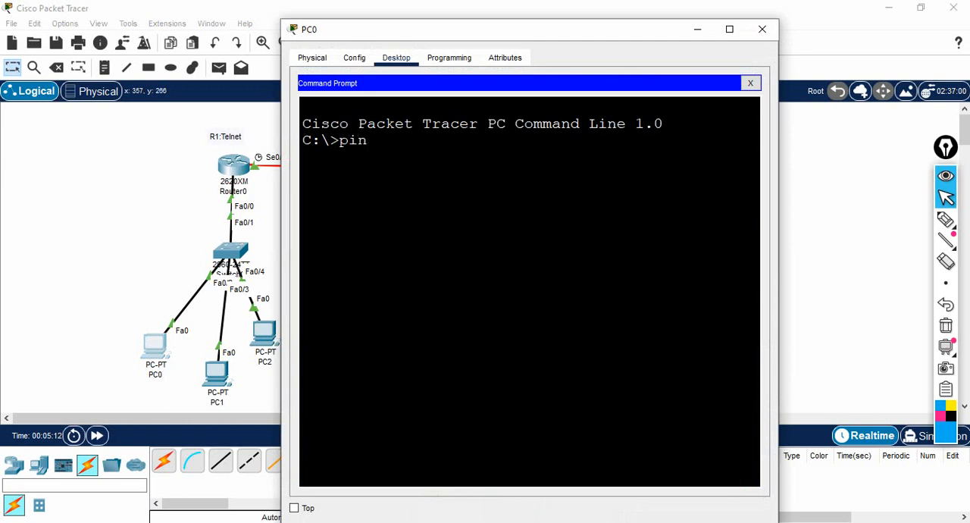
type("g 1.1.1.1")
key("Return")
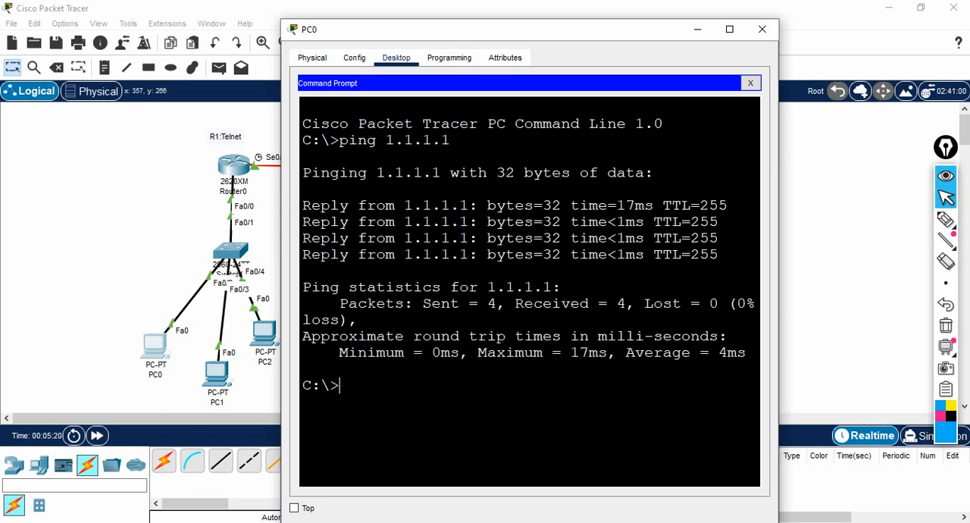
Step: Ping Router1's serial address 1.1.1.2 from PC0 and put the PC's window away
type("ping")
type("1.1.2")
key("Return")
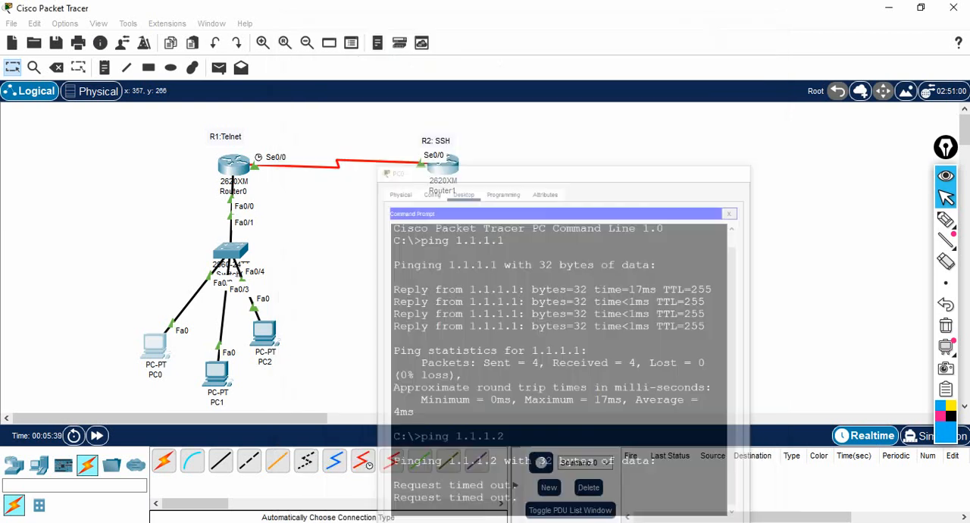
left_click(762, 29)
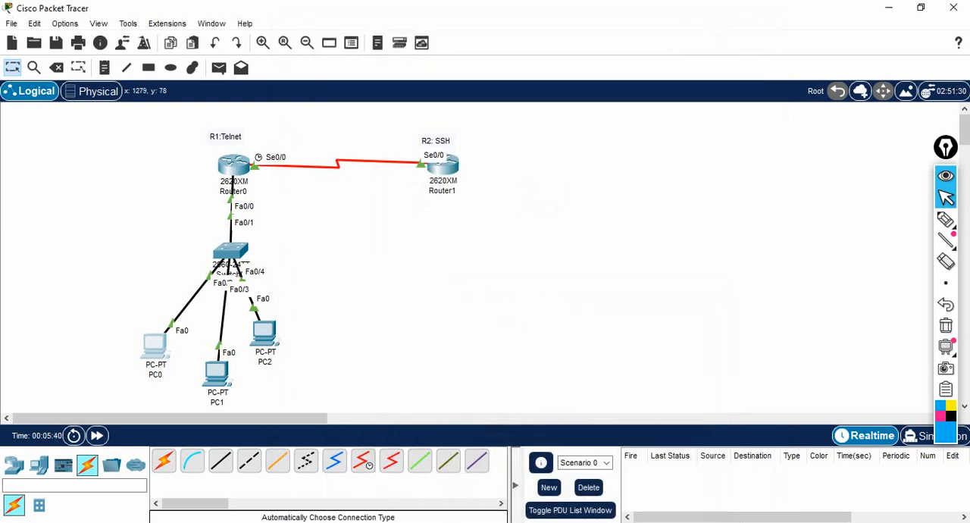
Step: Circle PC0 and trace its path to Router1 with the annotation pen, and clear the markings
left_click(946, 220)
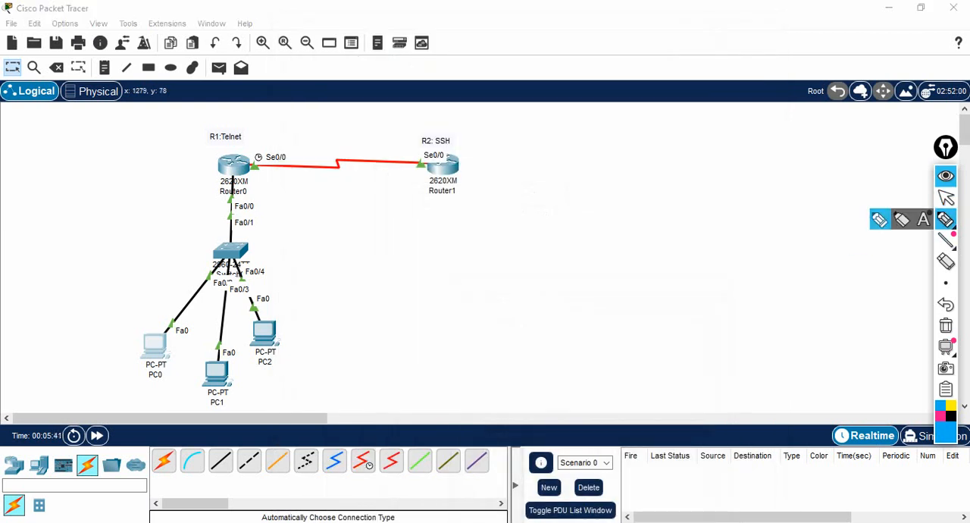
mouse_move(153, 315)
left_mouse_down()
mouse_move(133, 335)
mouse_move(165, 354)
mouse_move(150, 314)
left_mouse_up()
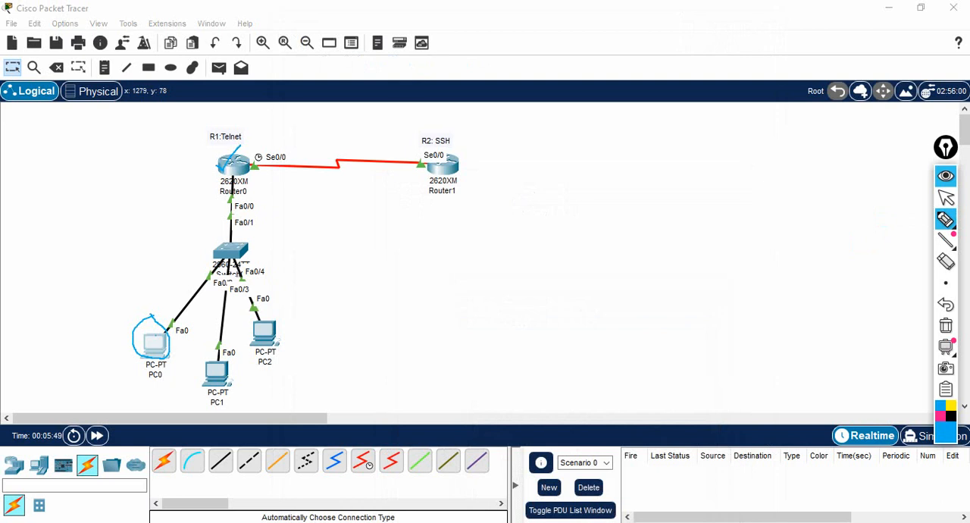
mouse_move(150, 327)
left_mouse_down()
mouse_move(442, 179)
mouse_move(435, 171)
mouse_move(445, 189)
left_mouse_up()
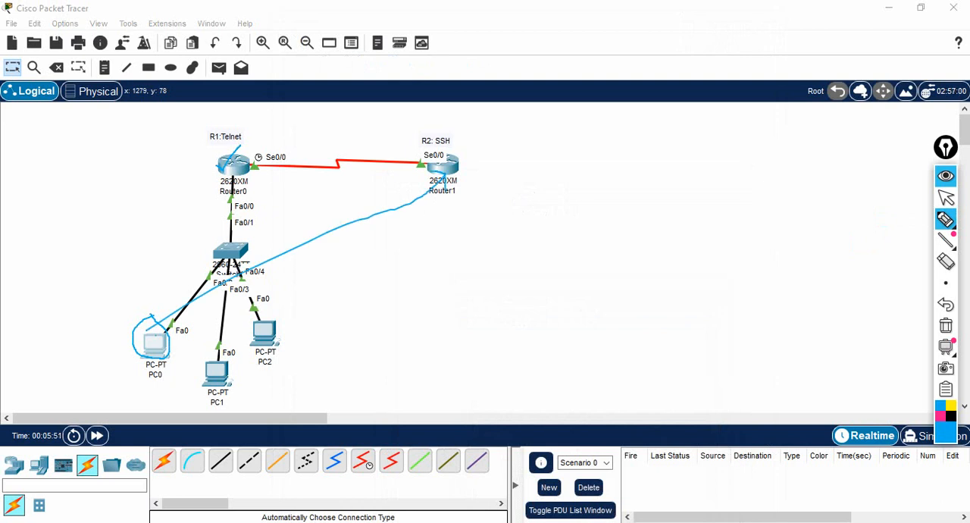
mouse_move(354, 208)
left_mouse_down()
mouse_move(385, 196)
mouse_move(365, 241)
left_mouse_up()
left_click(945, 325)
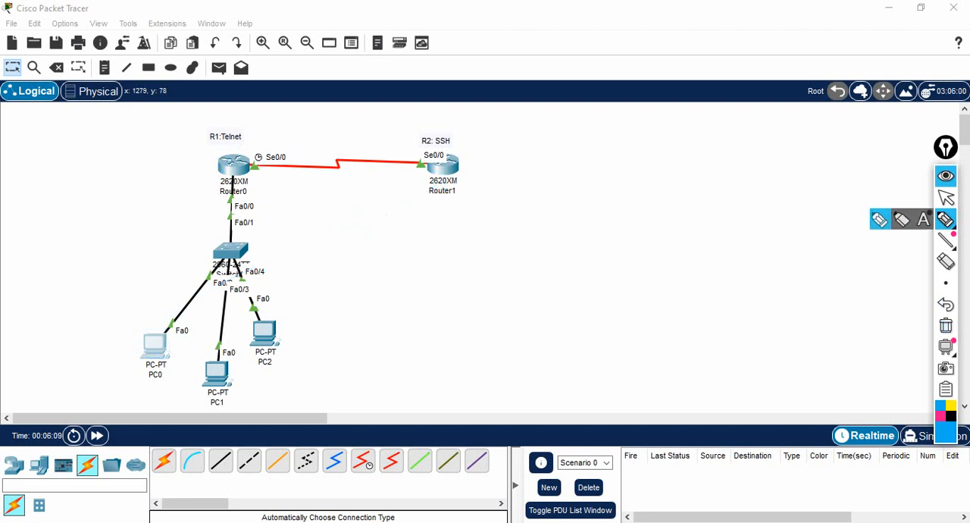
left_click(946, 197)
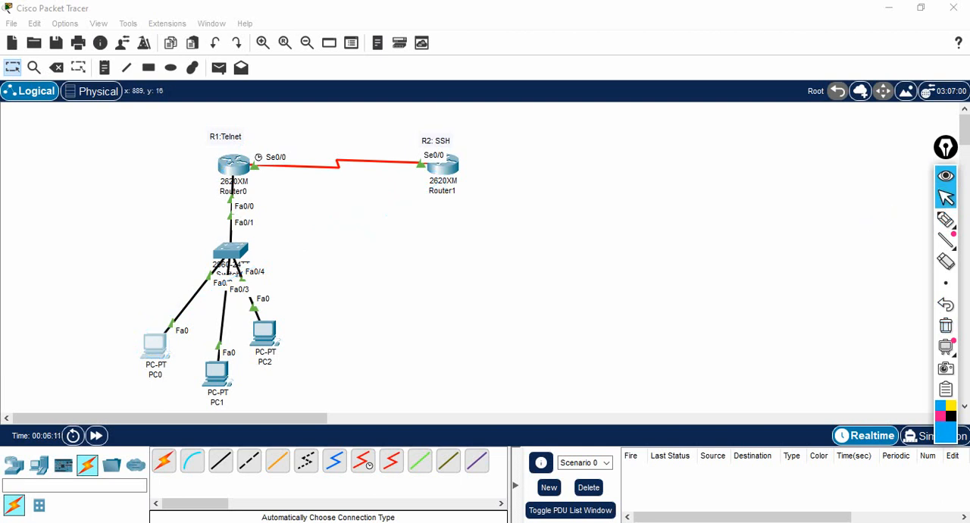
Step: Reopen Router0's command line at full size and exit interface configuration mode to global configuration
left_click(233, 165)
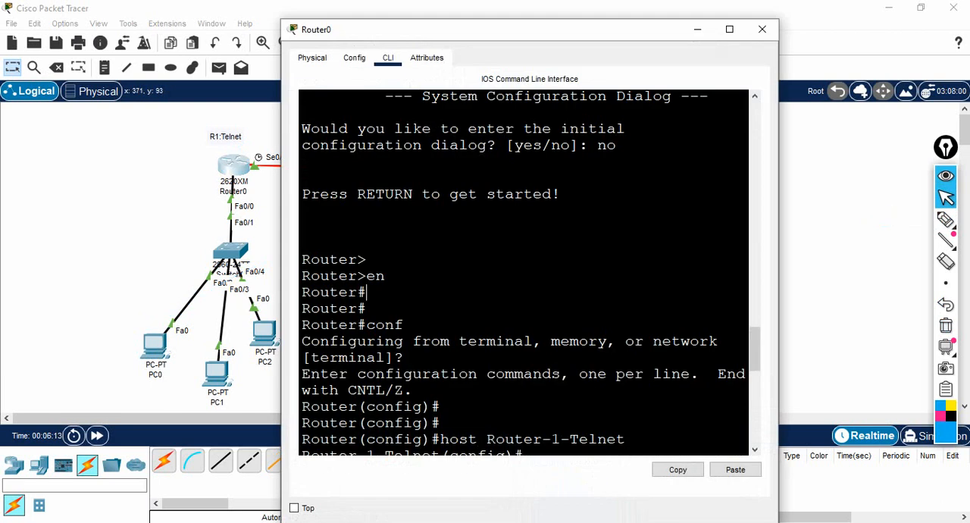
left_click(729, 29)
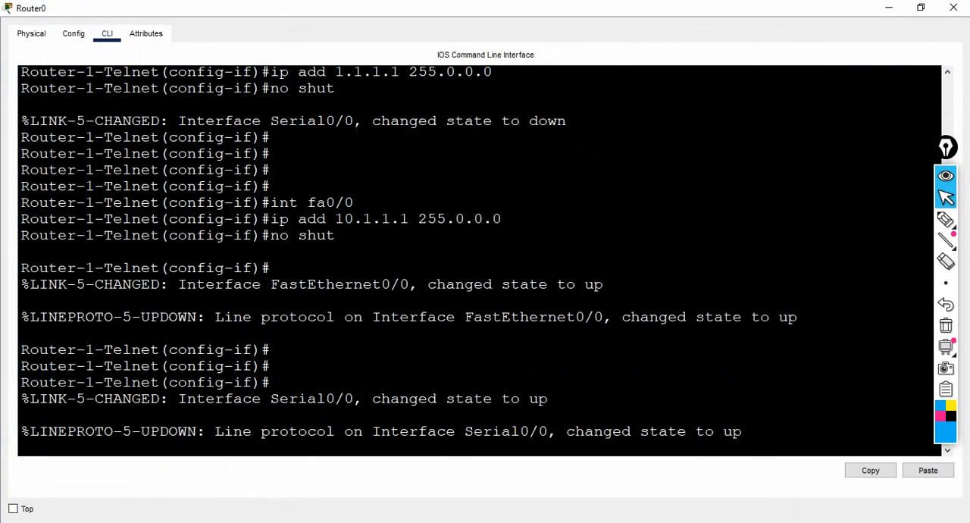
key("Return")
key("Return")
key("Return")
key("Return")
type("e")
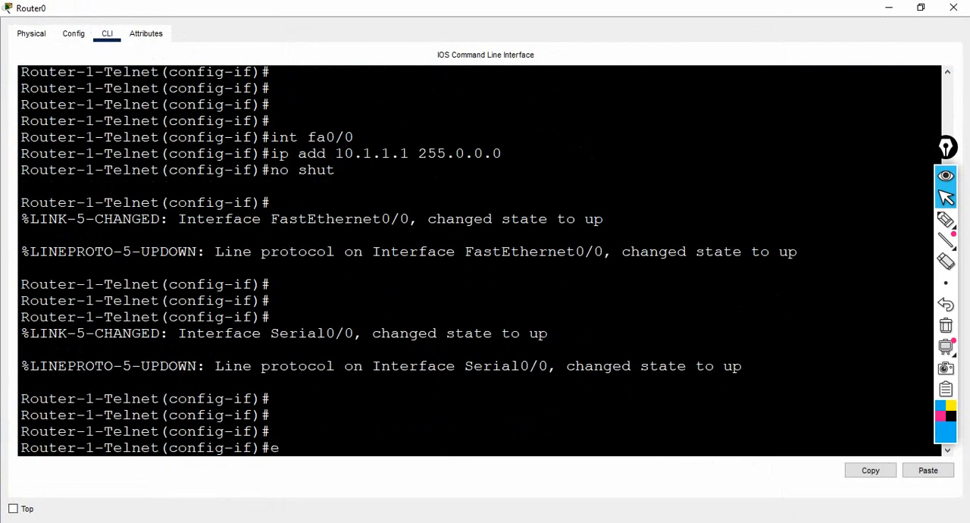
type("xit")
key("Return")
Step: Start RIP routing configuration on Router0
key("Return")
type("ro")
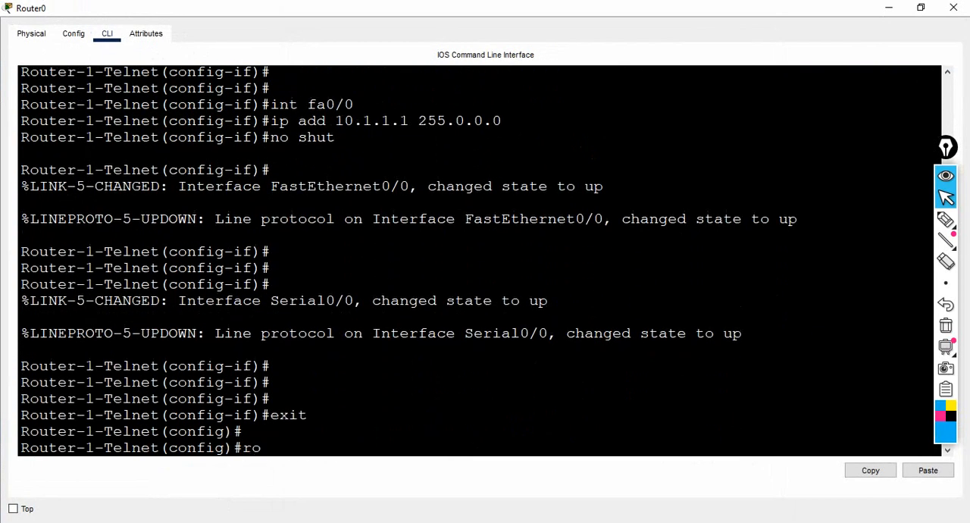
type("uter rip")
key("Return")
Step: Advertise network 1.0.0.0 in Router0's RIP configuration
type("net(config-router)#net")
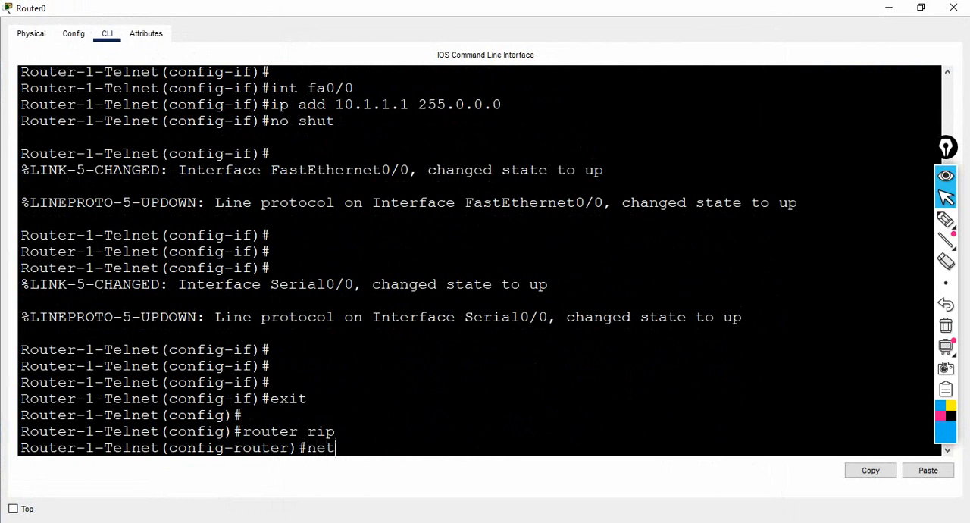
key("Tab")
type("1")
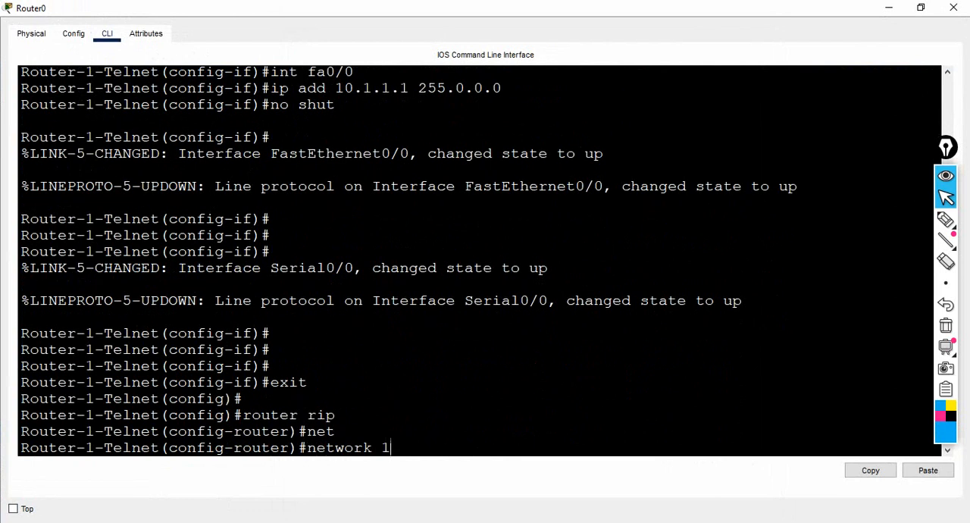
type(".0.0.0")
key("Return")
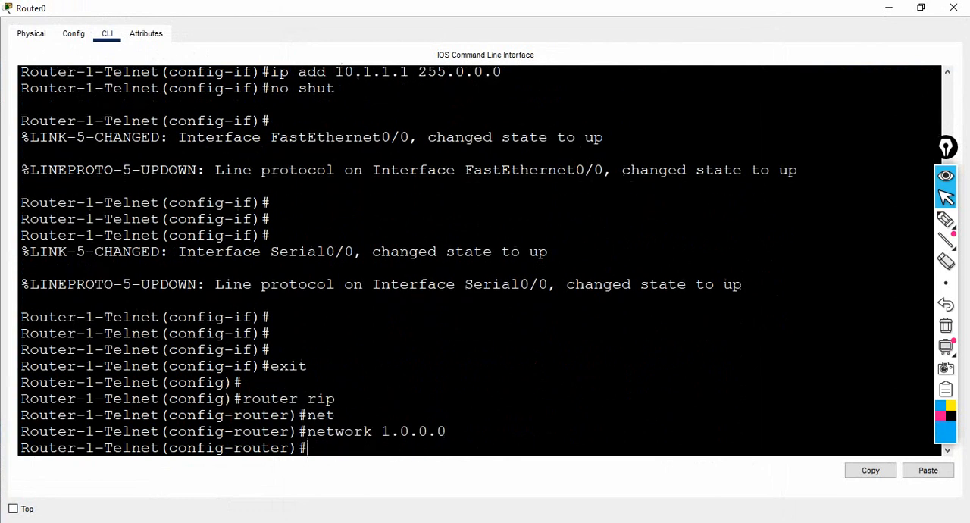
Step: Add network 10.0.0.0 to Router0's RIP configuration and put the router's window away
type("net")
key("Tab")
type("10.0.0.0")
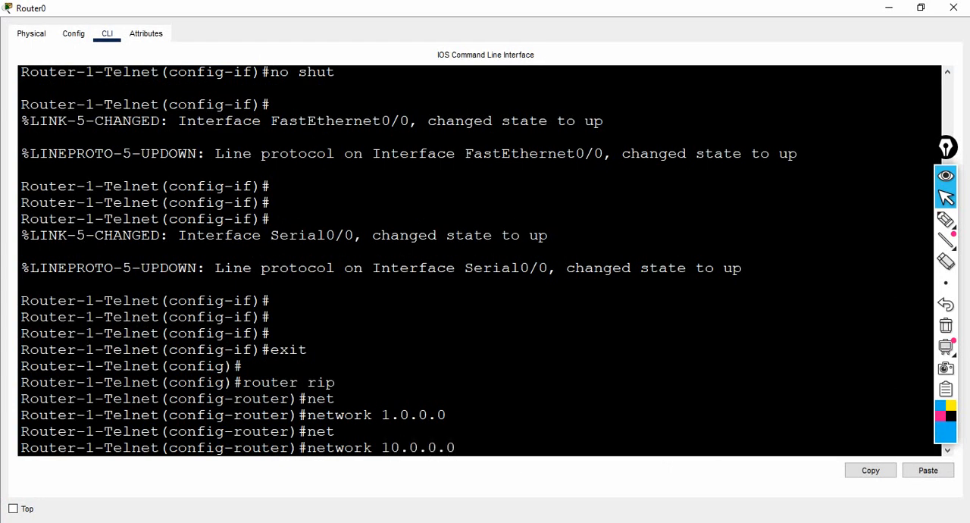
key("Return")
key("Return")
key("Return")
key("Return")
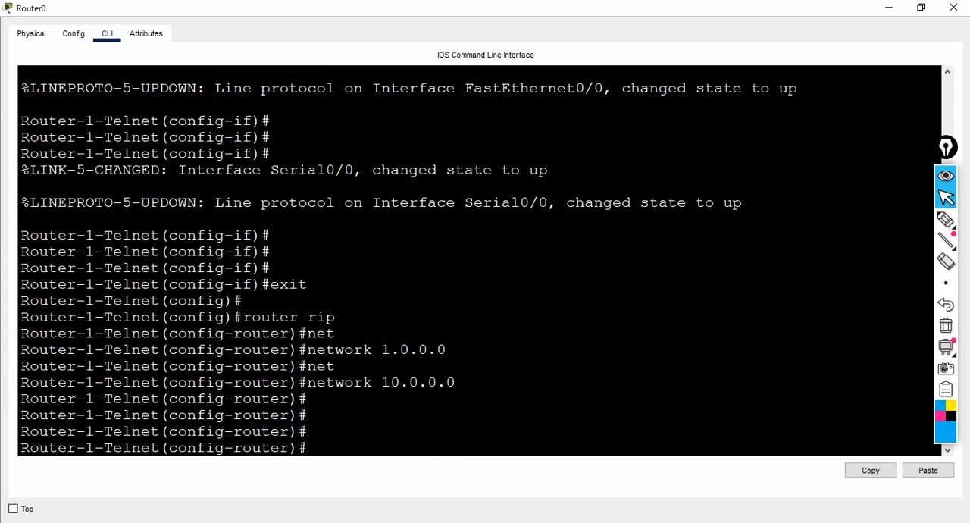
left_click(889, 8)
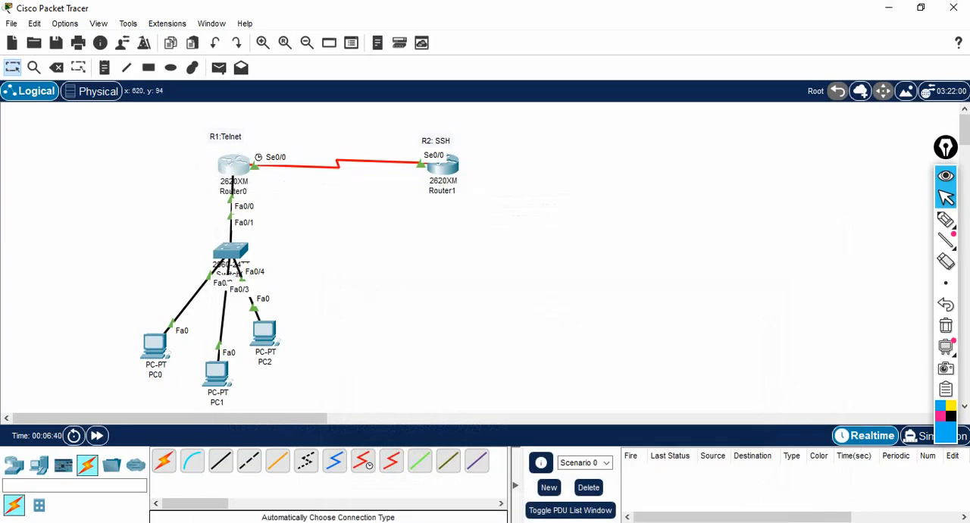
Step: Open Router1's command line and exit interface configuration mode to global configuration
left_click(441, 168)
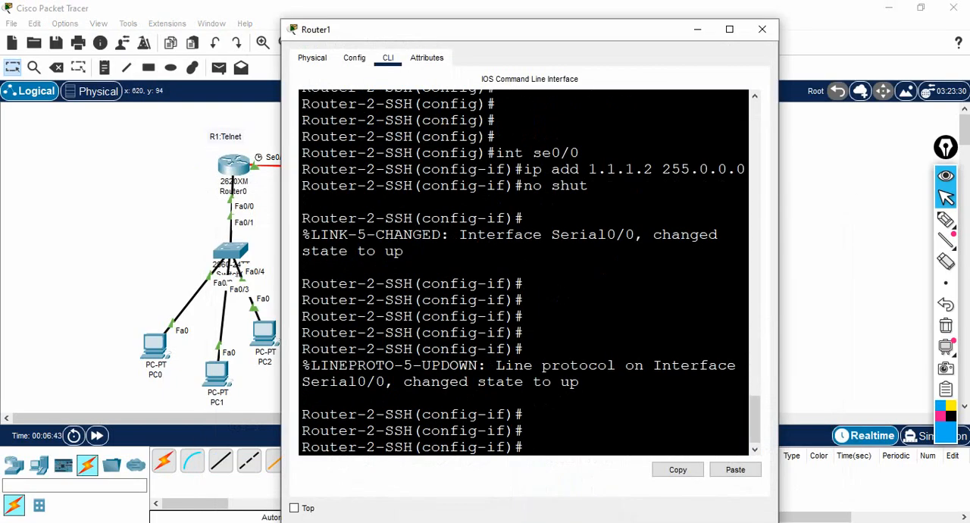
type("exit")
key("Return")
key("Return")
key("Return")
key("Return")
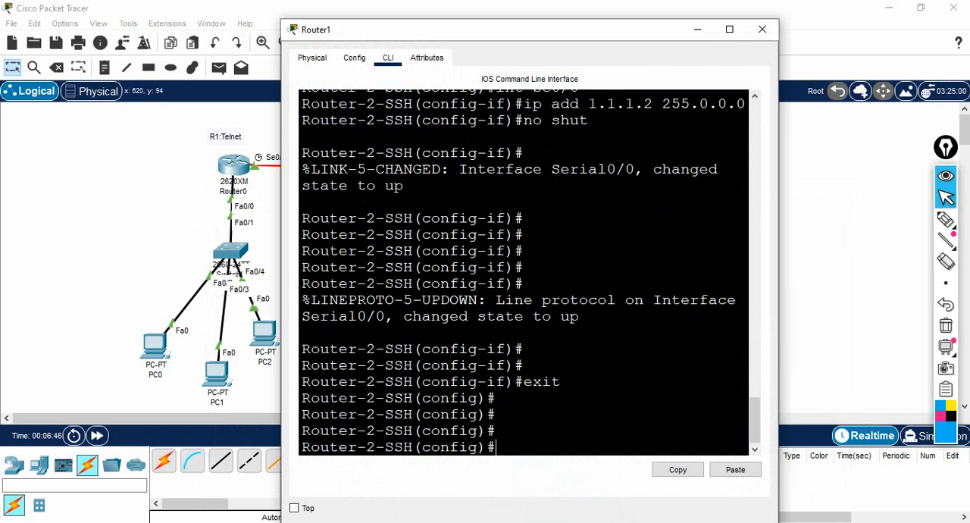
Step: Enter RIP routing configuration on Router1
type("rout")
key("Tab")
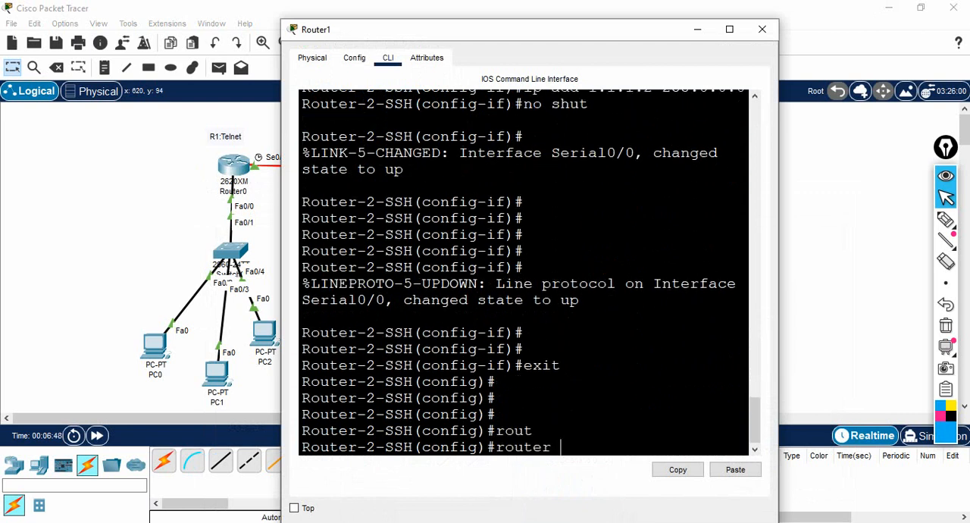
type("r")
key("Tab")
key("Return")
Step: Advertise network 1.0.0.0 through RIP on Router1
type("n")
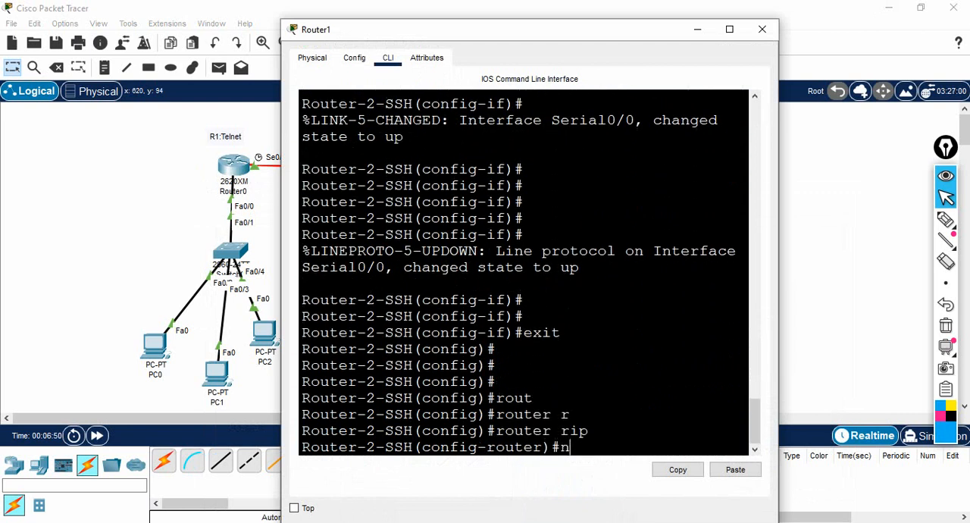
type("et 1.0.0.0")
key("Return")
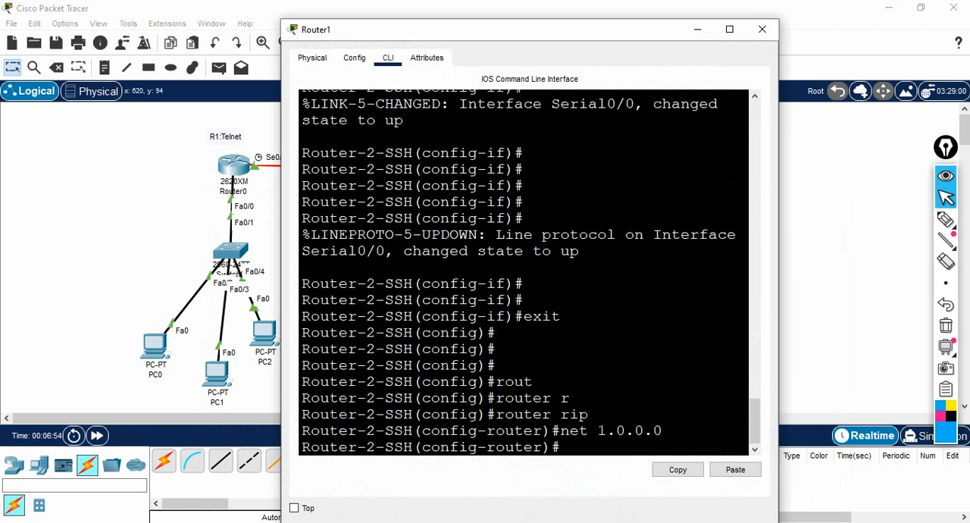
key("Return")
Step: Display Router1's IP routing table at full size, highlight the 10.0.0.0/8 RIP route, and put the window away
type("do")
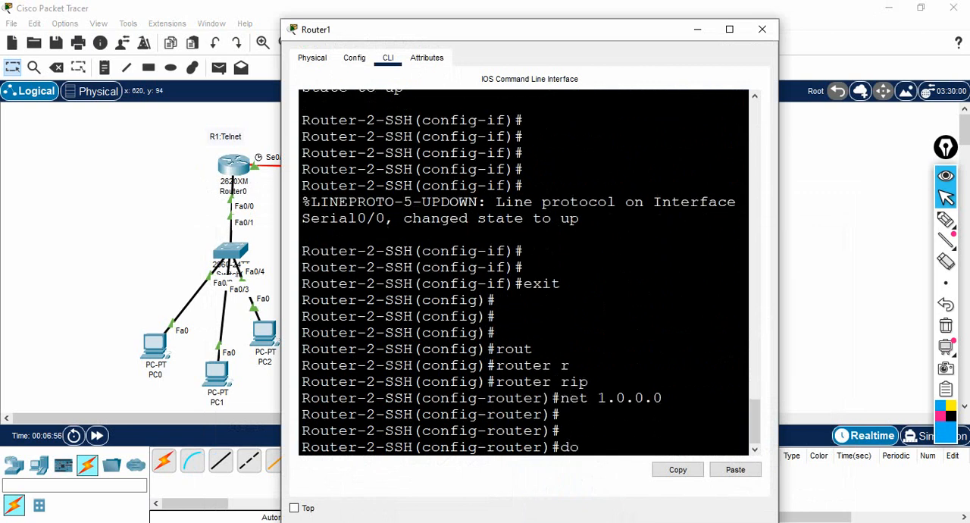
type(" sh ip route")
key("Return")
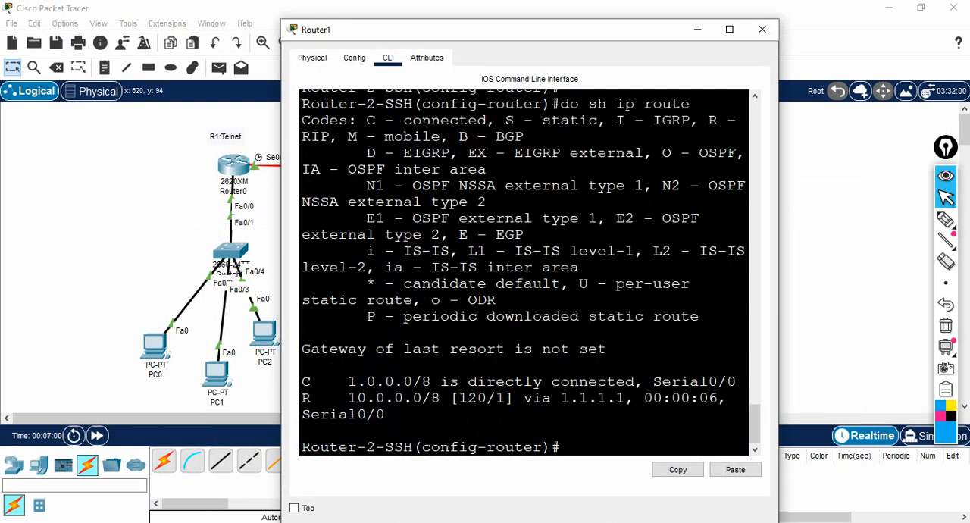
left_click(728, 29)
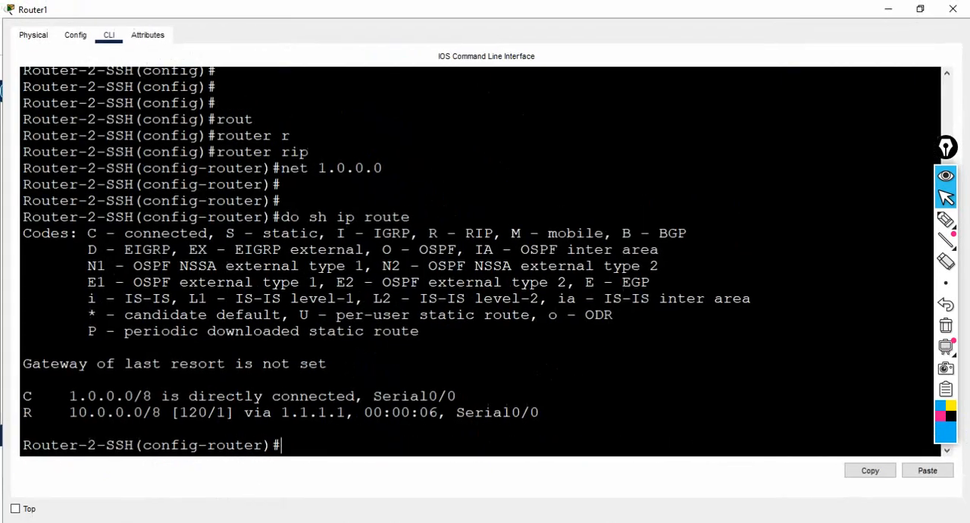
left_click_drag(30, 412, 169, 412)
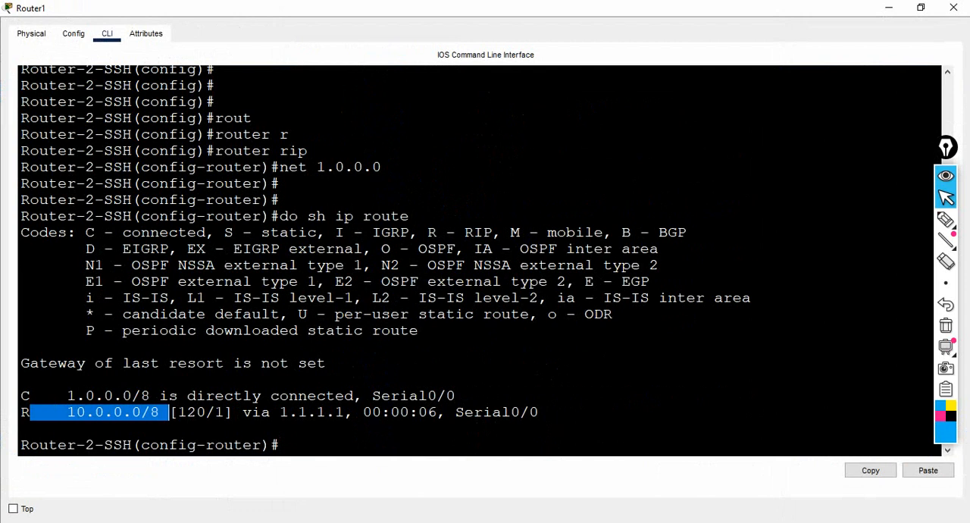
left_click(888, 8)
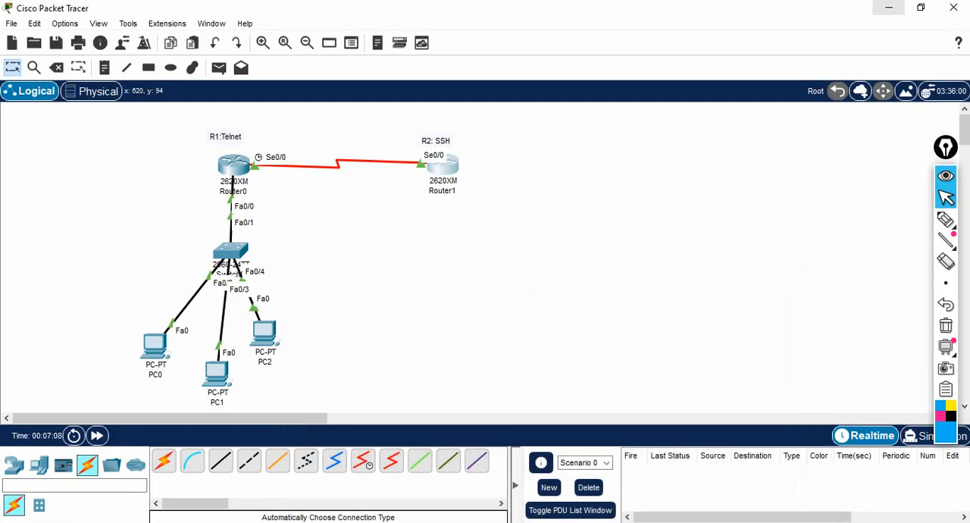
Step: Repeat the ping to Router1's serial address 1.1.1.2 from PC0's Command Prompt
left_click(155, 344)
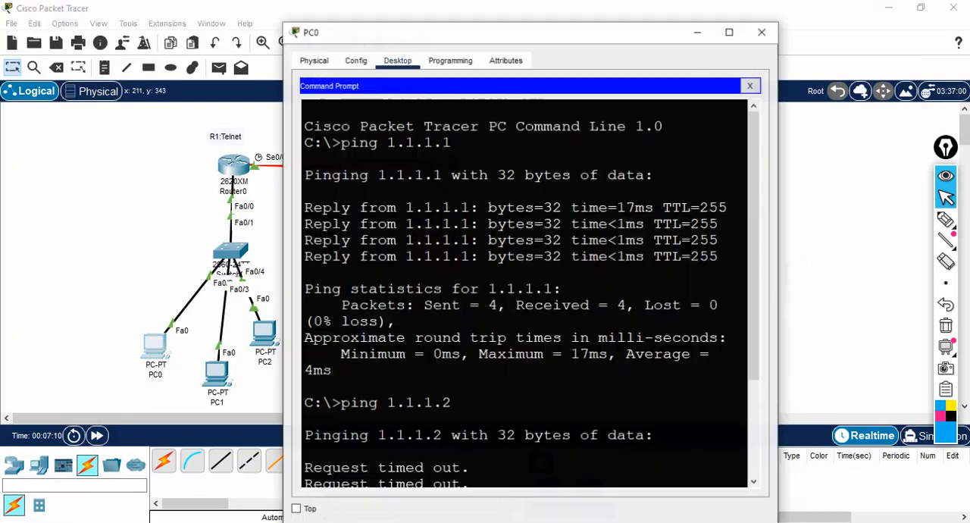
scroll(523, 288, "down", 5)
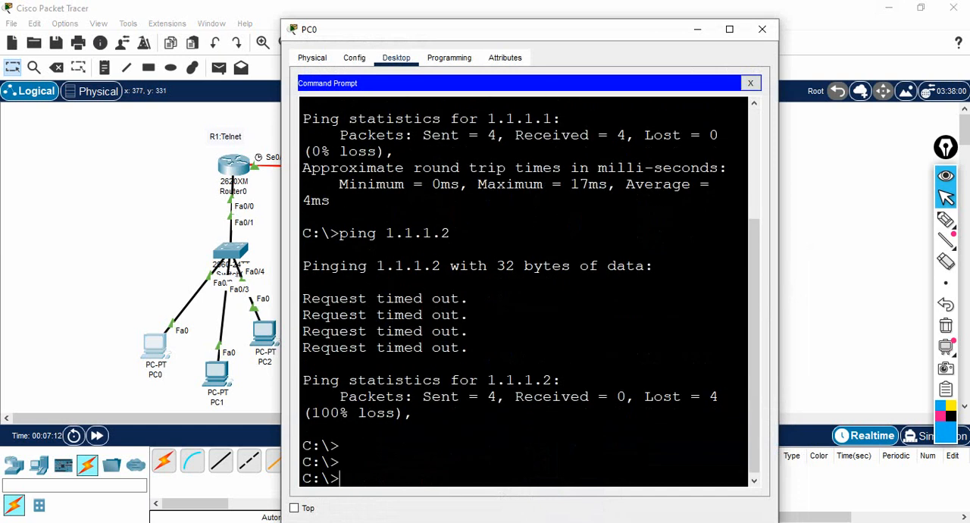
key("Up")
key("Return")
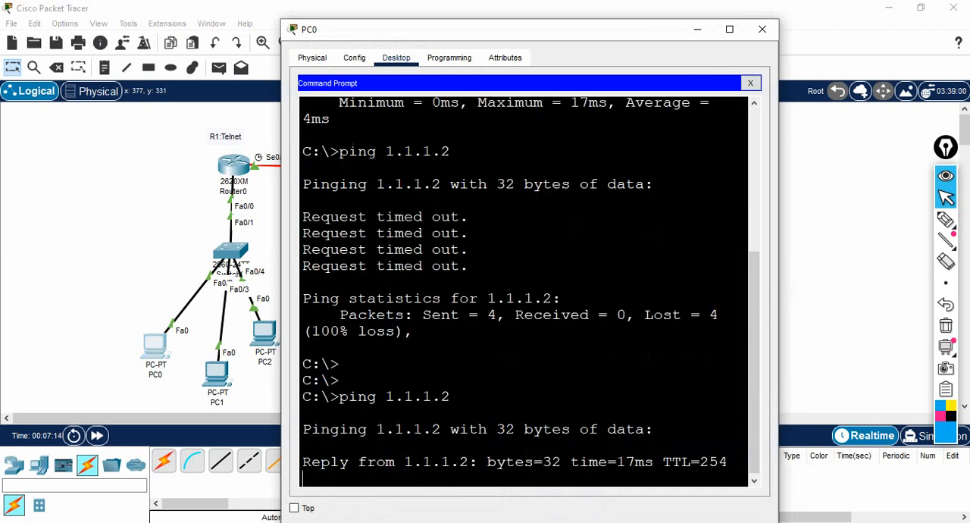
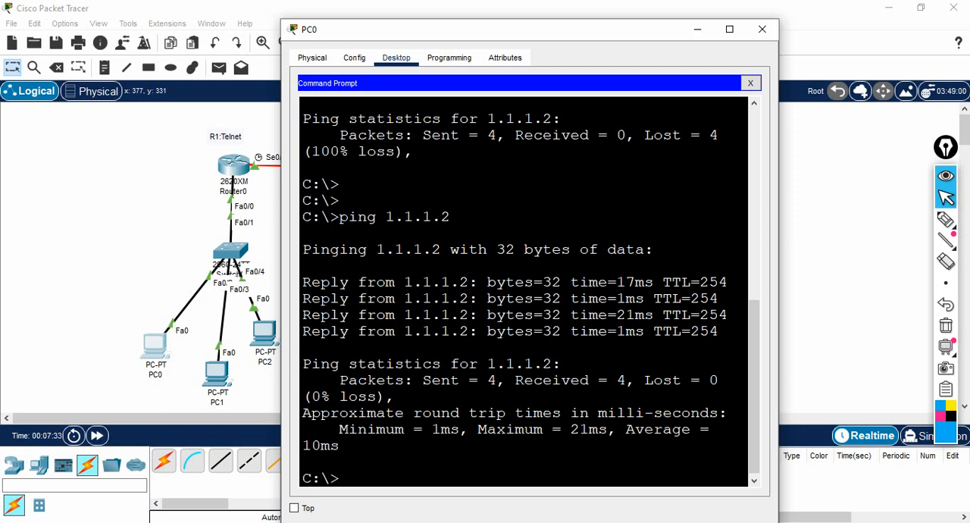
Step: Put PC0's window away, show Router0's CLI at full size, and leave RIP configuration for global configuration mode
left_click(697, 28)
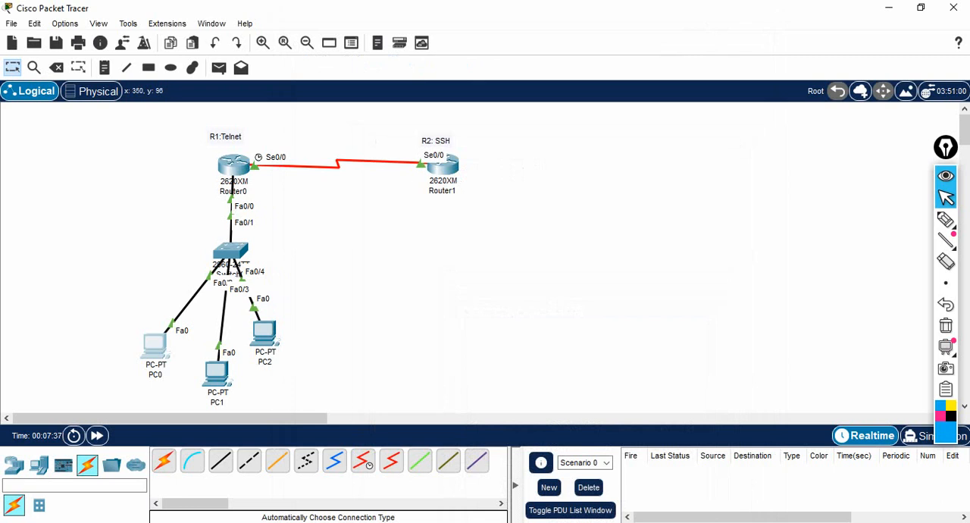
left_click(233, 165)
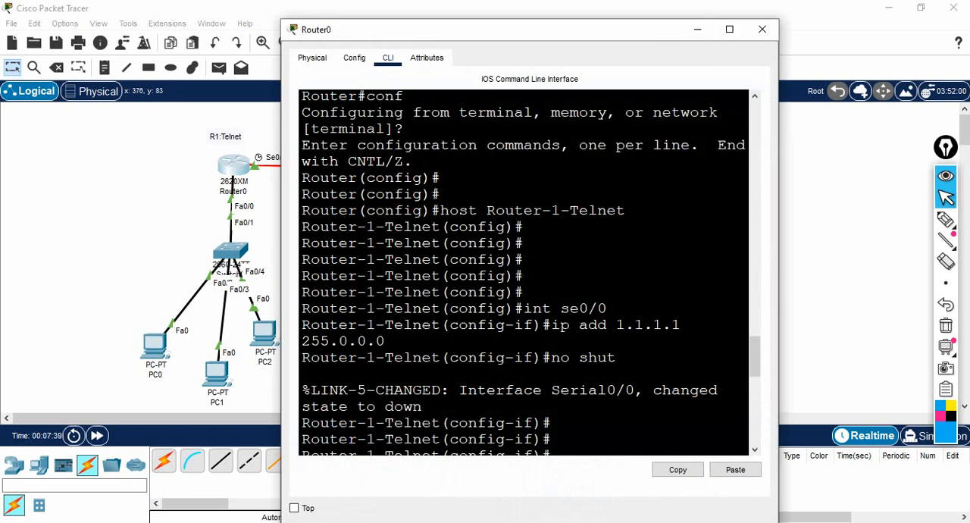
left_click(729, 29)
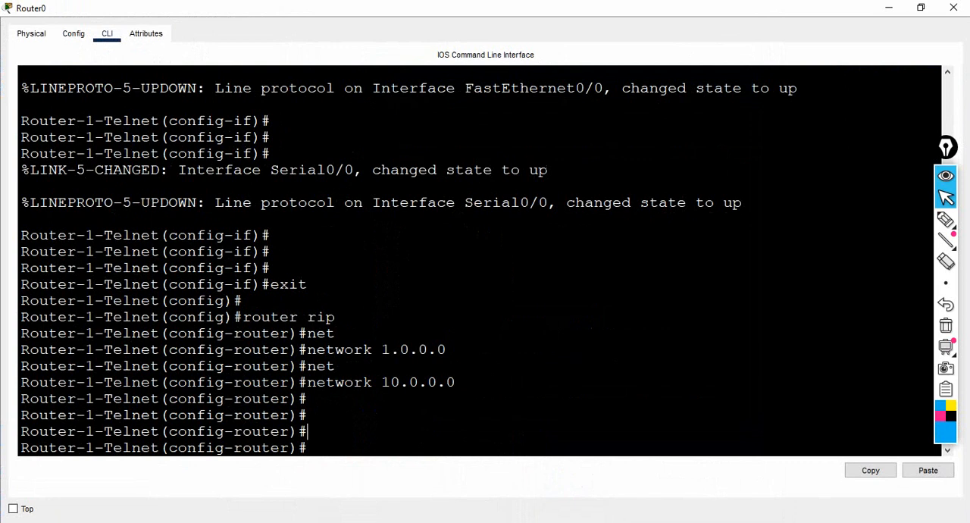
type("exit")
key("Return")
key("Return")
key("Return")
key("Return")
key("Return")
key("Return")
key("Return")
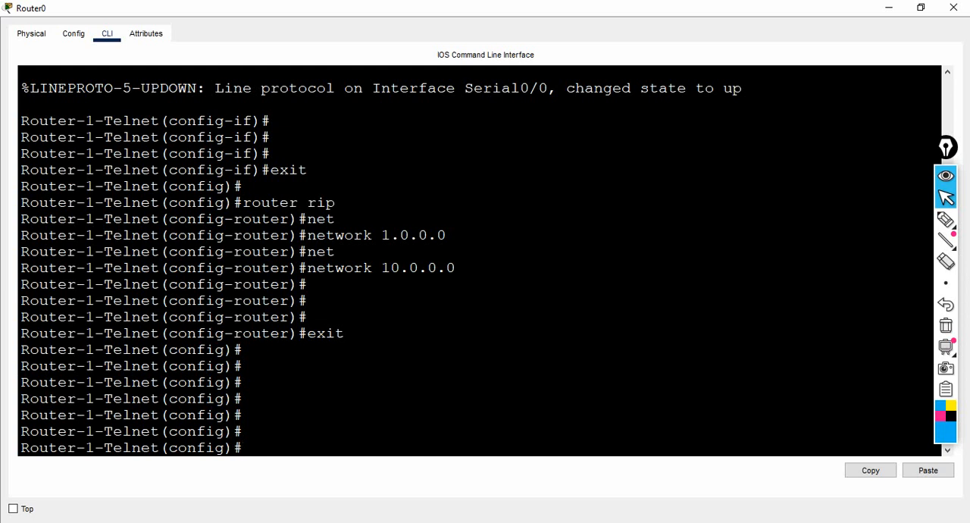
Step: Look up the allowed line numbers for the line vty command on Router0
type("line vty")
key("Return")
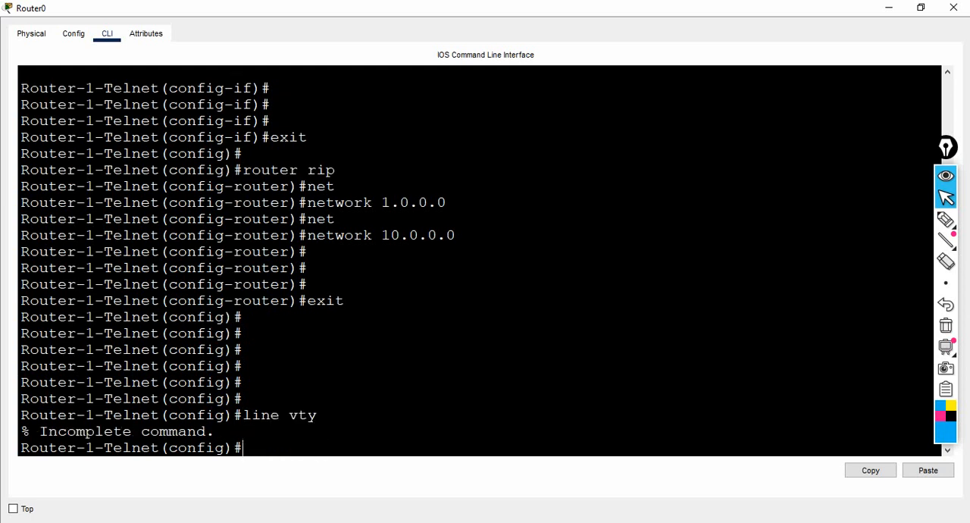
key("Up")
type("?")
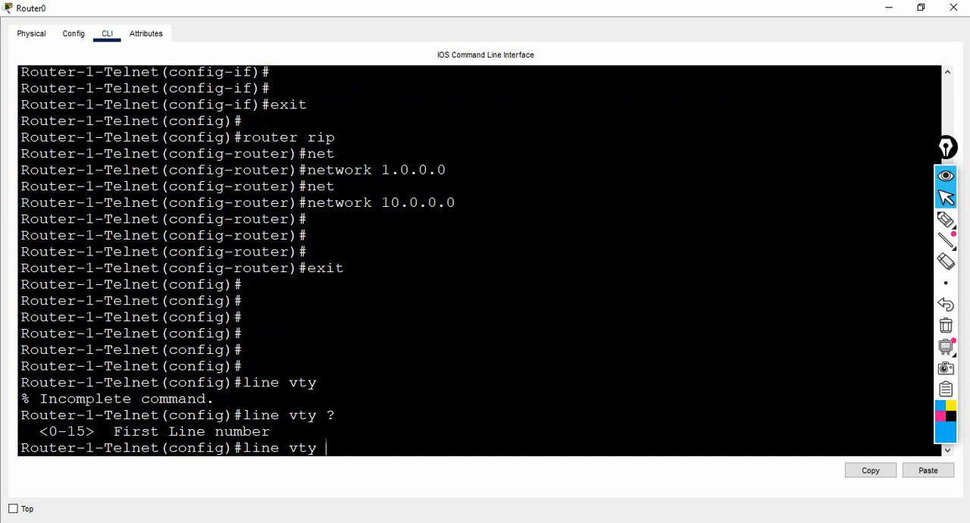
Step: Enter line configuration for VTY lines 0 to 1 on Router0
left_click_drag(48, 432, 88, 431)
type("0 1")
left_click_drag(354, 448, 253, 448)
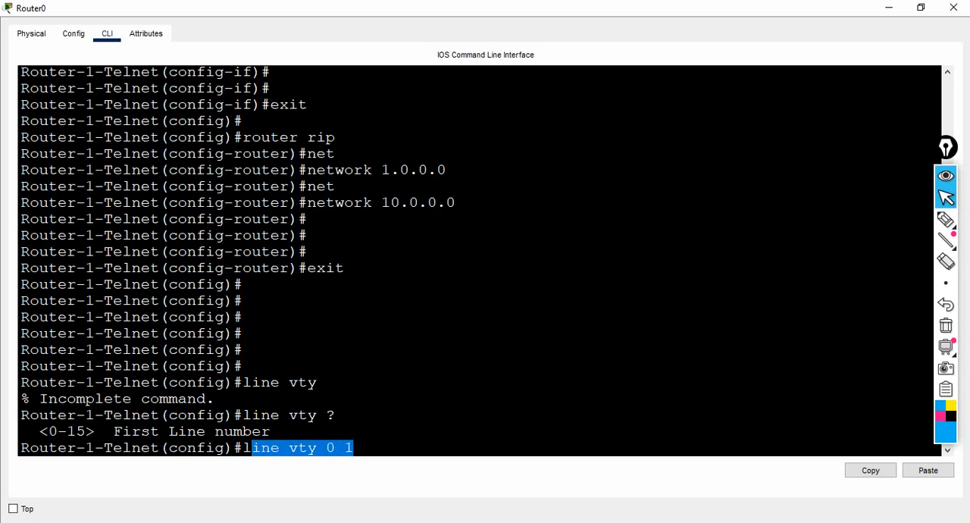
left_click(326, 448)
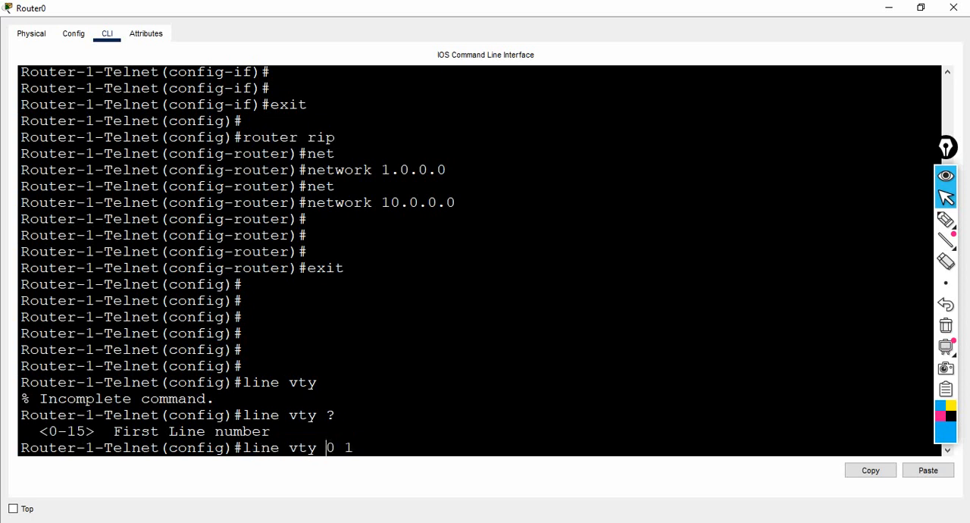
mouse_move(354, 448)
left_mouse_down()
mouse_move(335, 448)
mouse_move(354, 448)
left_mouse_up()
left_click(354, 447)
key("Return")
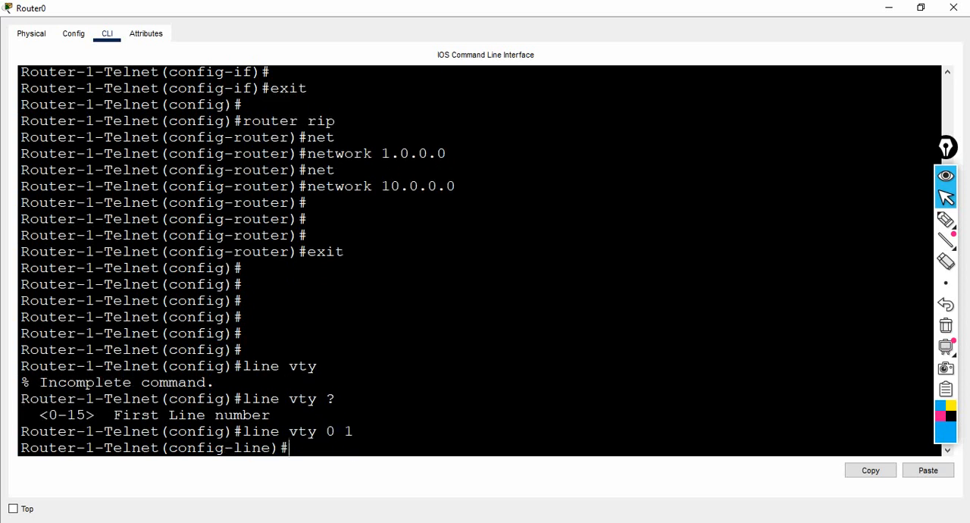
Step: Set the login password for Router0's VTY lines
type("pass")
key("Tab")
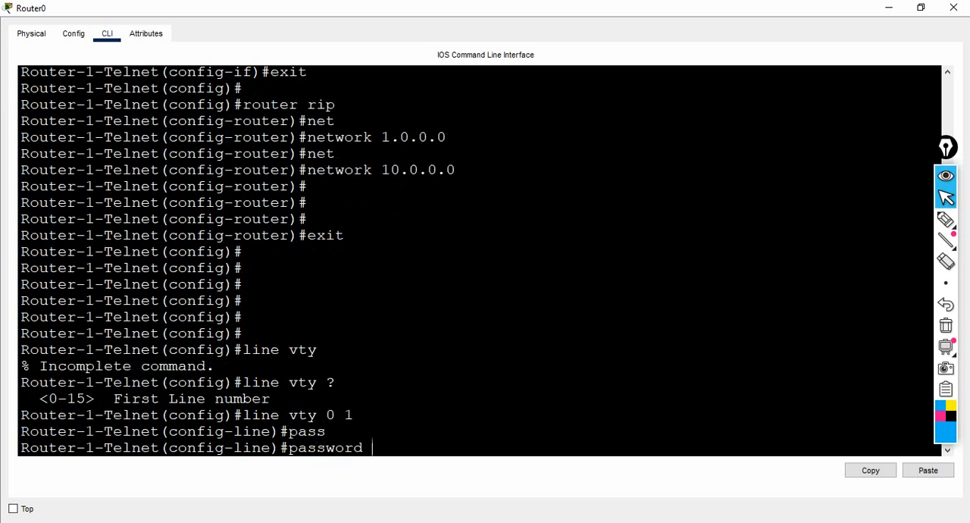
type("ccna")
key("Return")
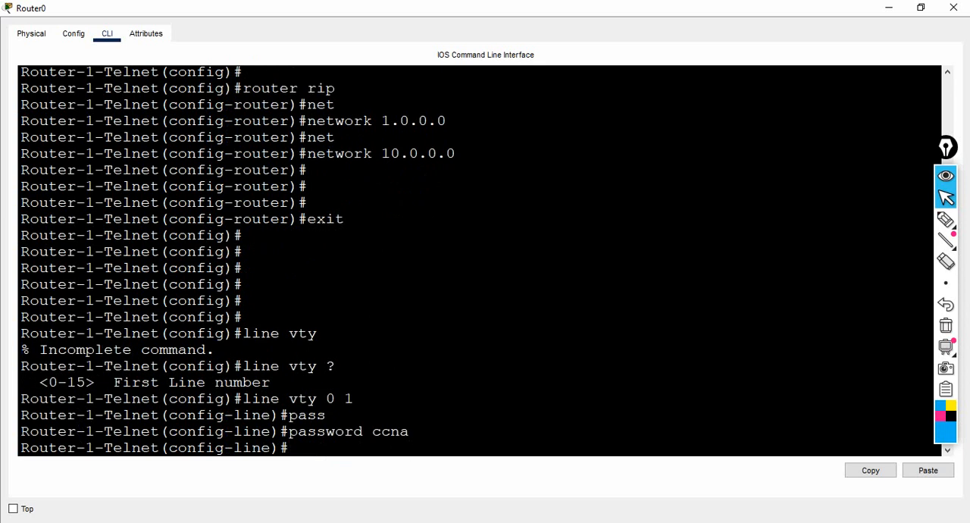
Step: Set the VTY lines' privilege level to 15 after checking the allowed range, and return to global configuration mode
type("pr")
key("Tab")
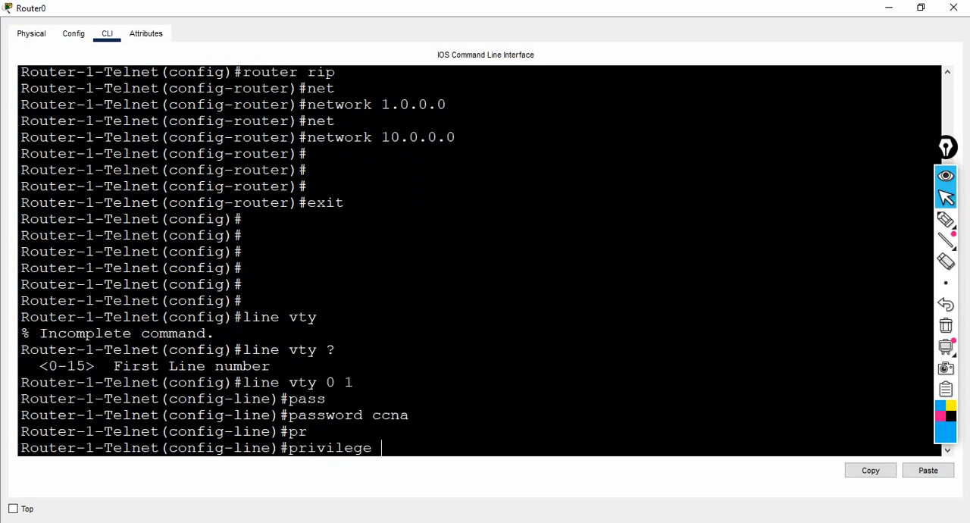
type("level ?")
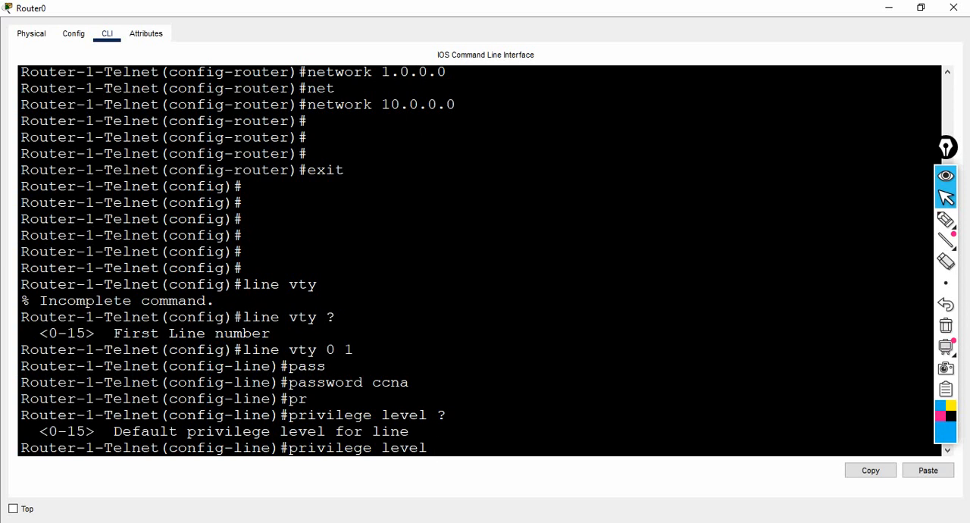
type("15")
key("Return")
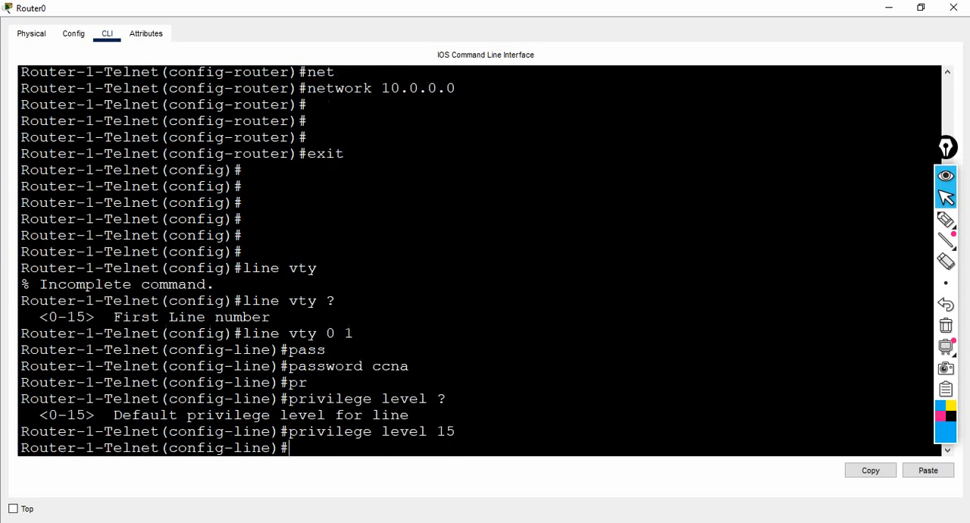
type("exit")
key("Return")
key("Return")
key("Return")
key("Return")
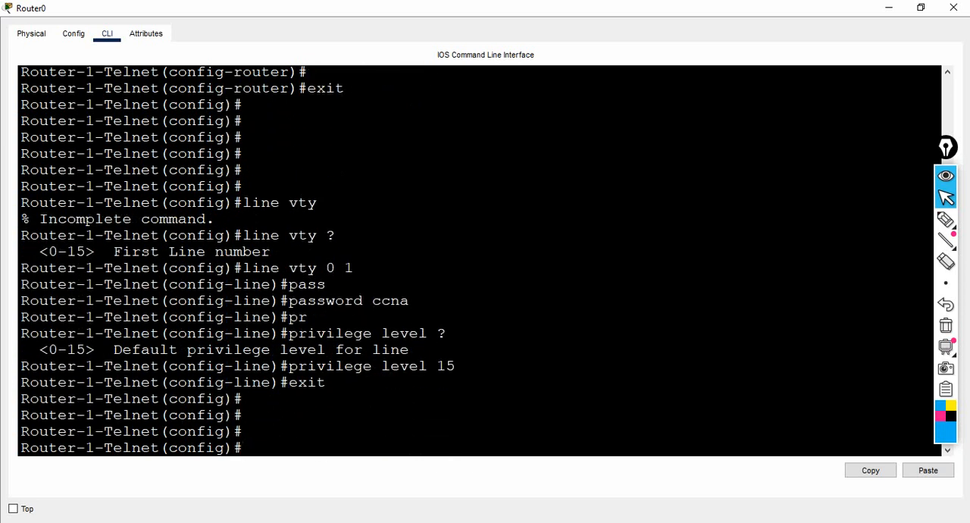
Step: Open PC0's Command Prompt at full size and start a Telnet session to Router0 at 1.1.1.1
left_click(888, 7)
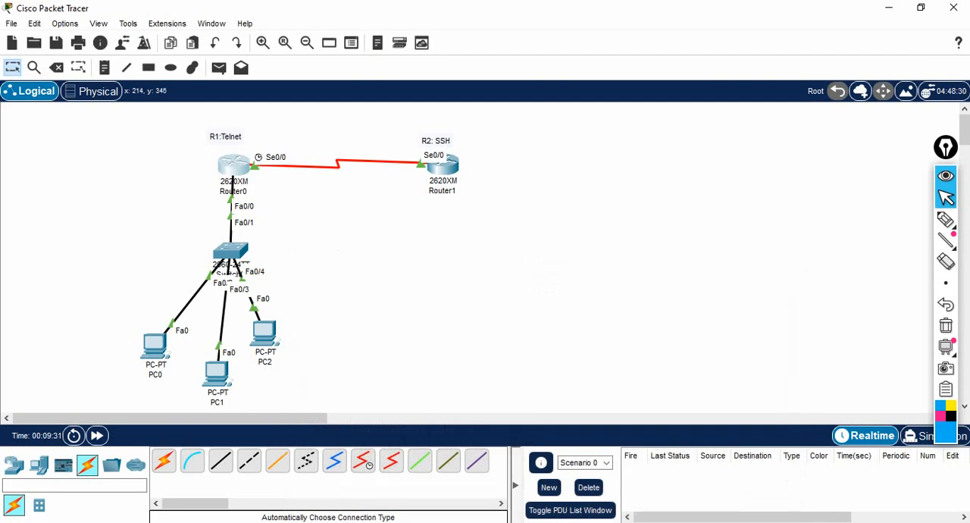
left_click(155, 345)
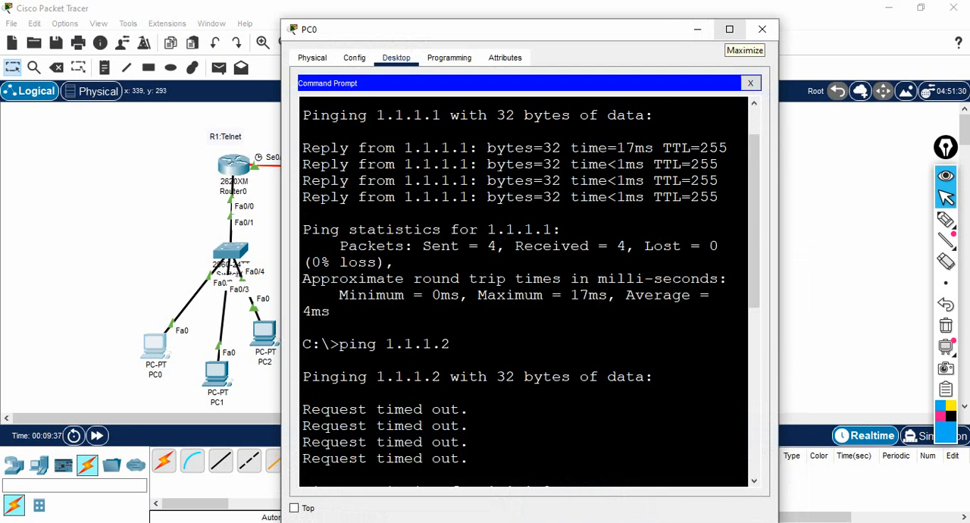
left_click(729, 28)
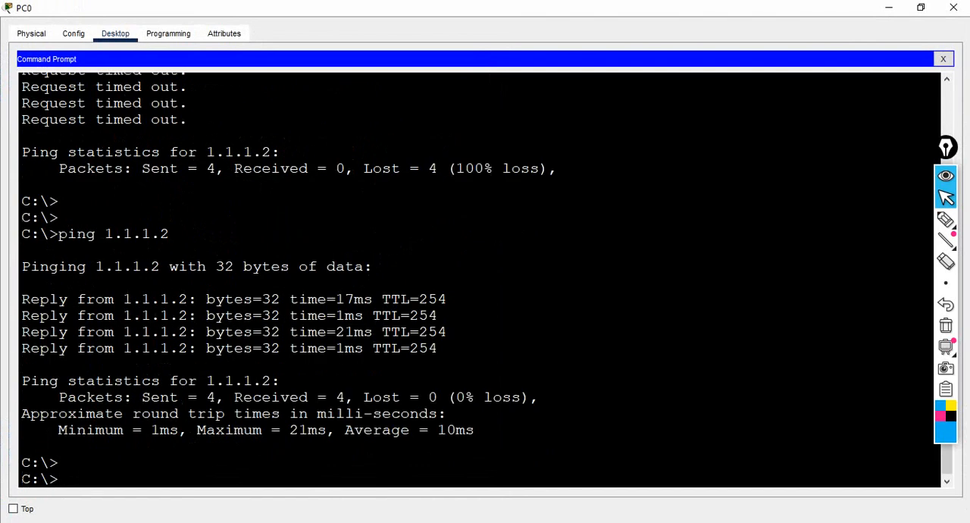
key("Return")
key("Return")
key("Return")
type("telnet ")
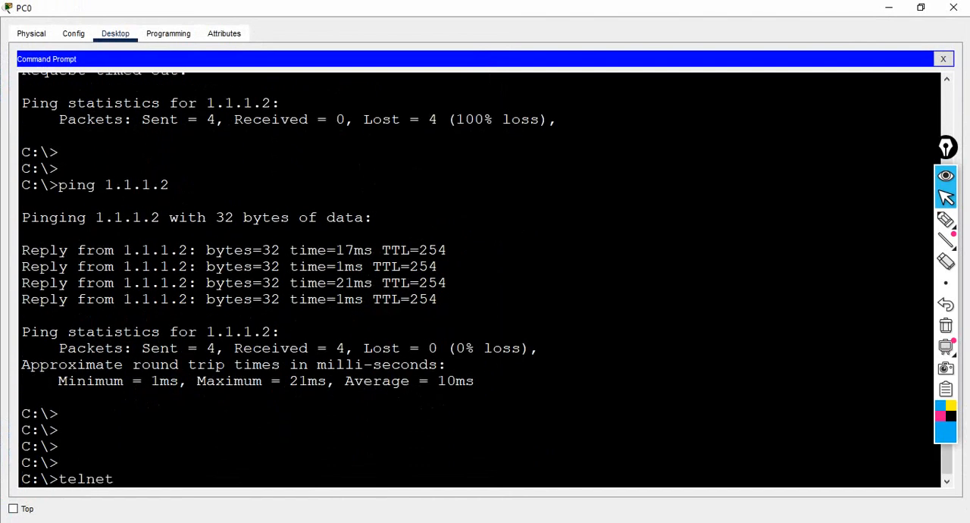
type("1.1.1.1")
key("Return")
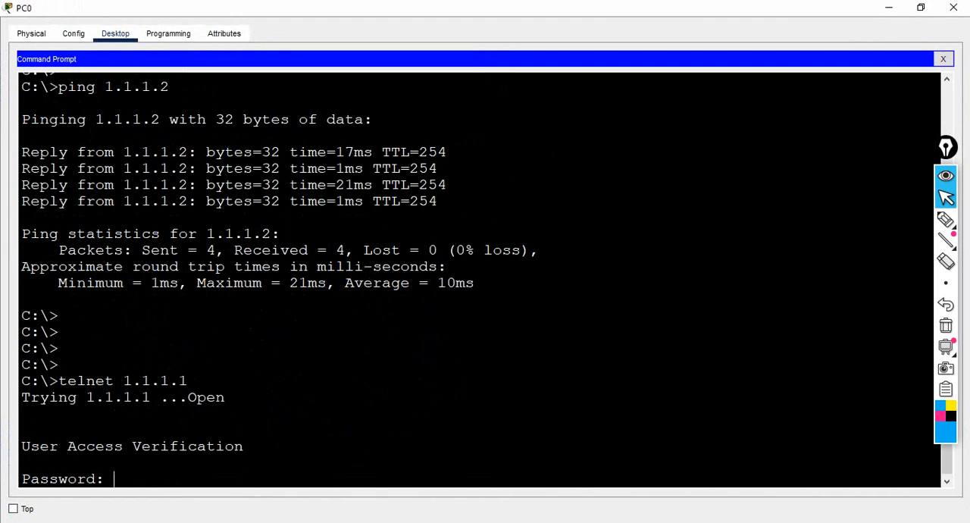
Step: Log in to the Telnet session with the VTY line password
key("Return")
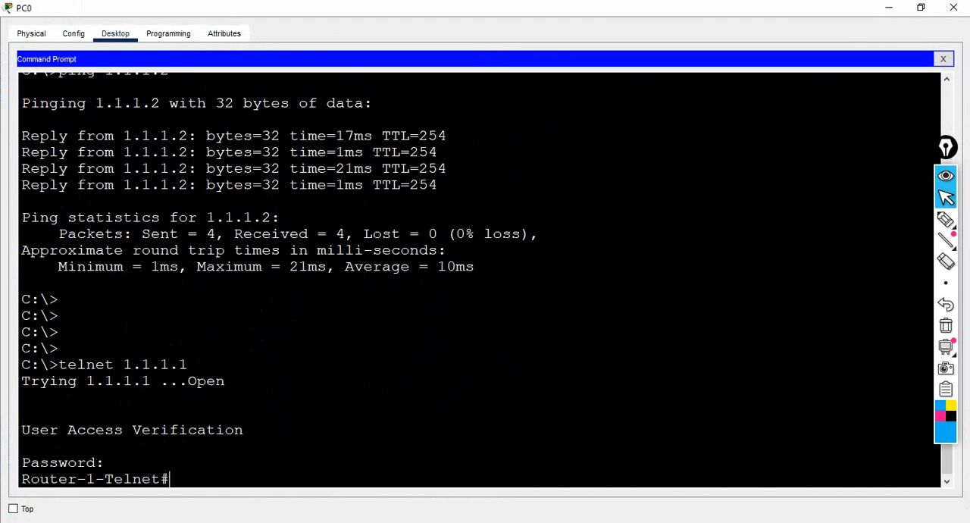
key("Return")
key("Return")
key("Return")
key("Return")
key("Return")
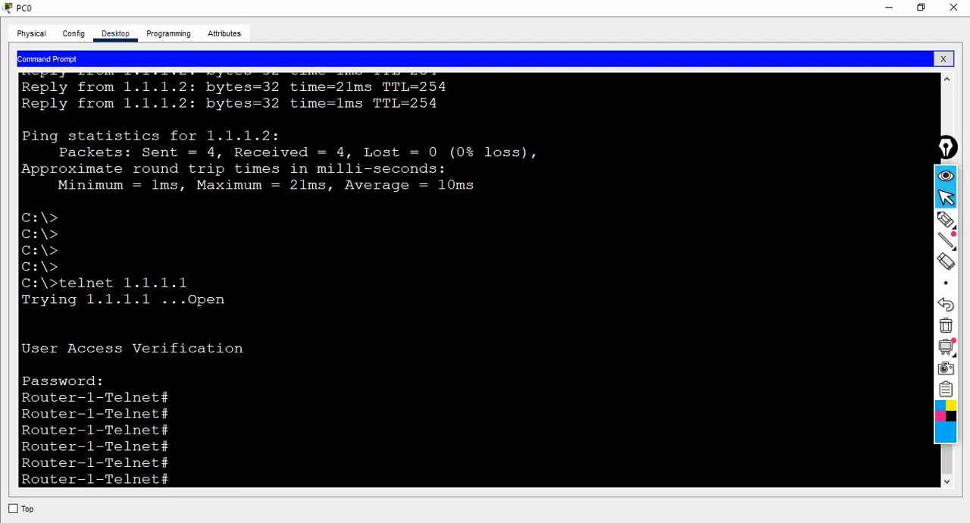
Step: Enter global configuration mode on Router0 through PC0's Telnet session
type("e")
key("BackSpace")
type("conf")
key("Return")
key("Return")
key("Return")
key("Return")
key("Return")
key("Return")
key("Return")
key("Return")
key("Return")
key("Return")
key("Return")
key("Return")
key("Return")
key("Return")
key("Return")
key("Return")
key("Return")
key("Return")
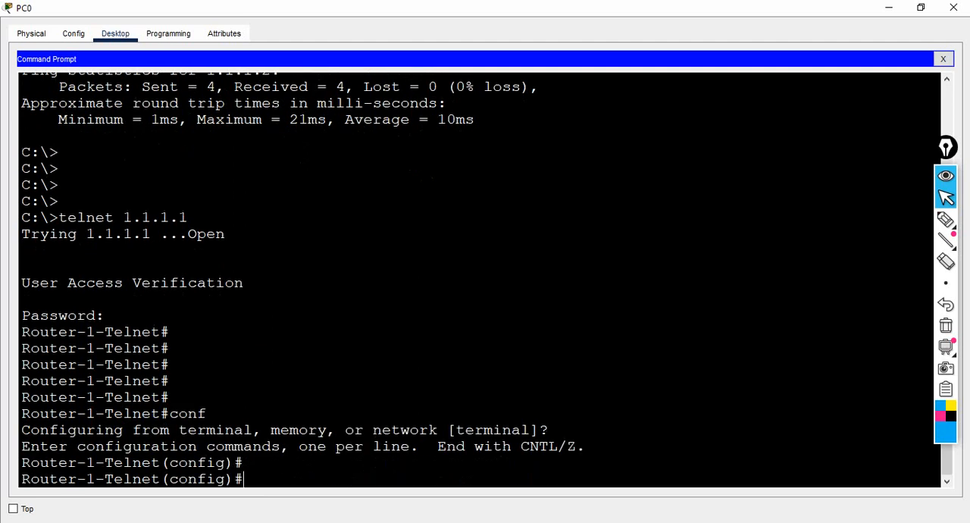
Step: List the available global configuration commands in the Telnet session through to the end
type("?")
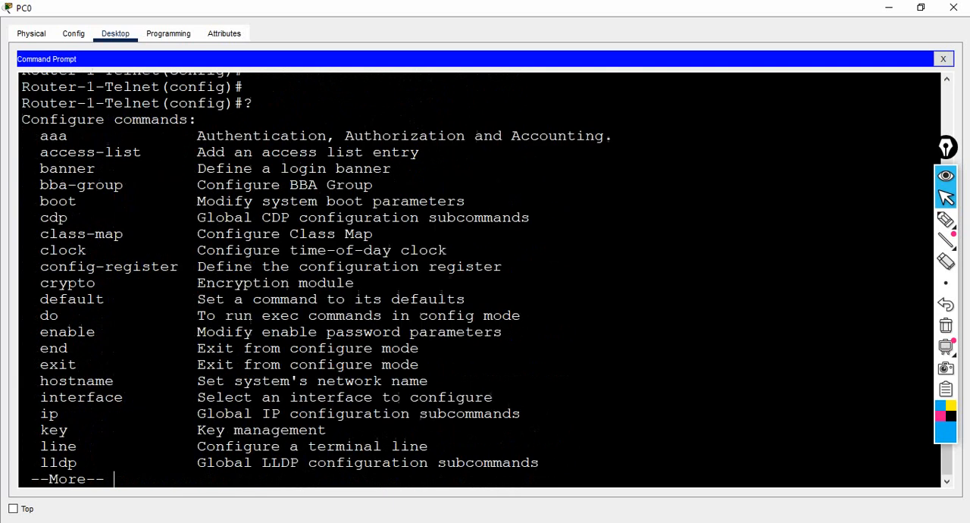
key("Return")
key("Return")
key("Return")
key("Return")
key("Return")
key("Return")
key("Return")
key("Return")
key("Return")
key("Return")
key("Return")
key("Return")
key("Return")
key("Return")
key("Return")
key("Return")
key("Return")
key("Return")
key("Return")
key("Return")
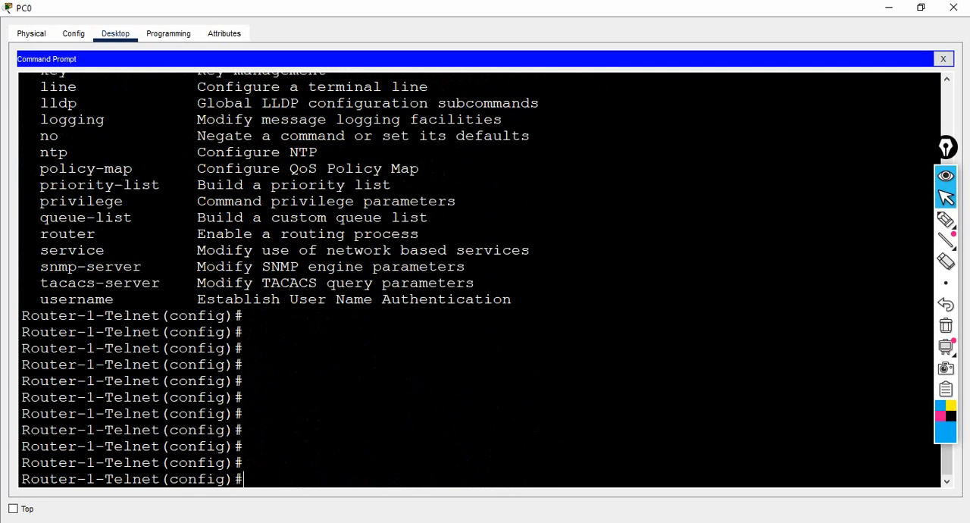
Step: Change Router0's hostname to R-1-Telnet through the Telnet session
type("host")
key("Tab")
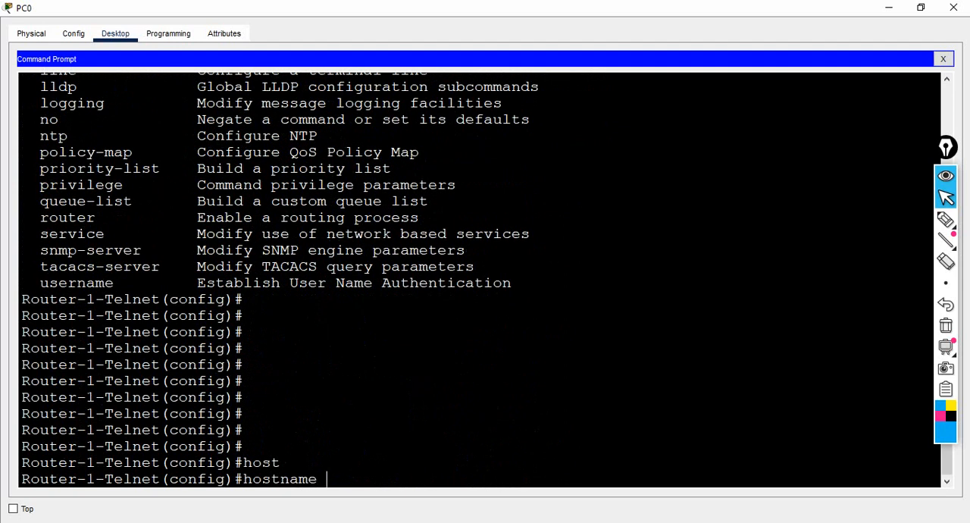
type("R-1-Telnet")
key("Return")
key("Return")
key("Return")
key("Return")
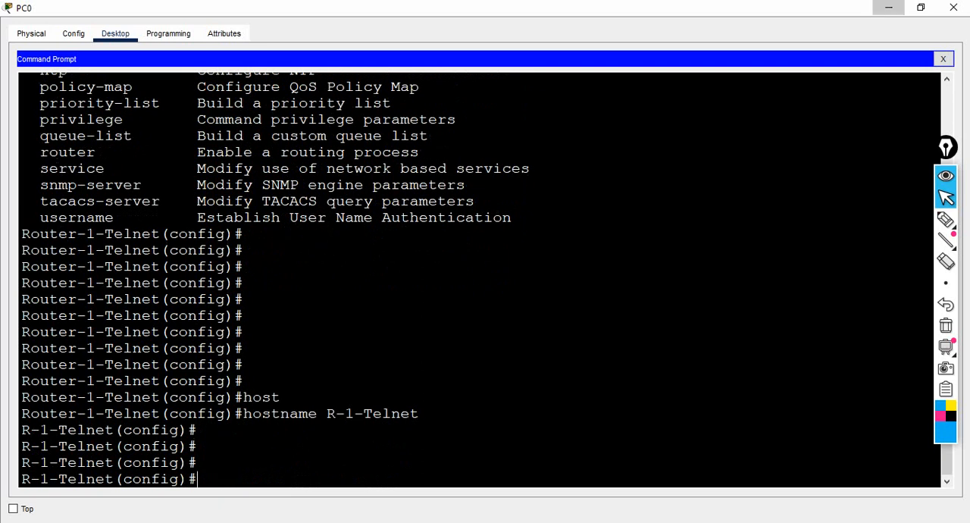
Step: Check the hostname in the prompt of Router0's own CLI at full size, and put the window away
left_click(889, 8)
left_click(237, 166)
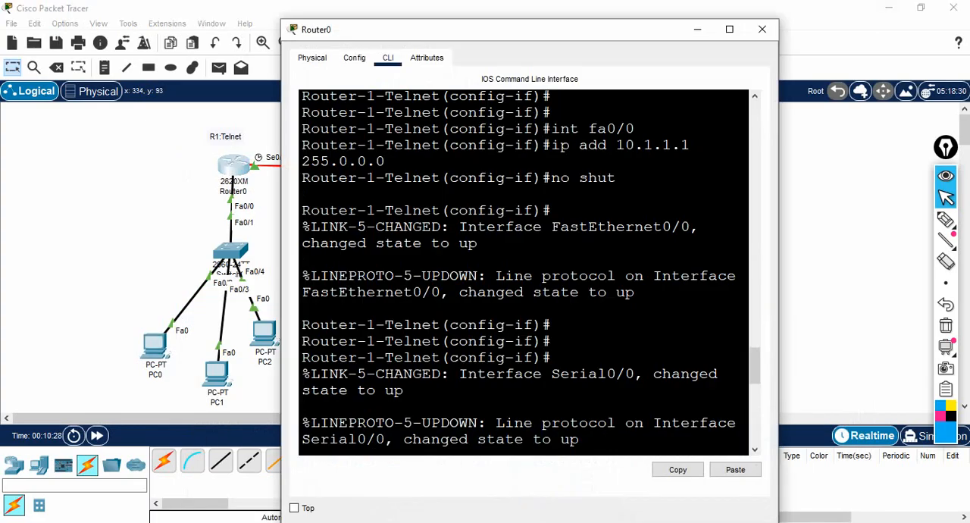
left_click(729, 29)
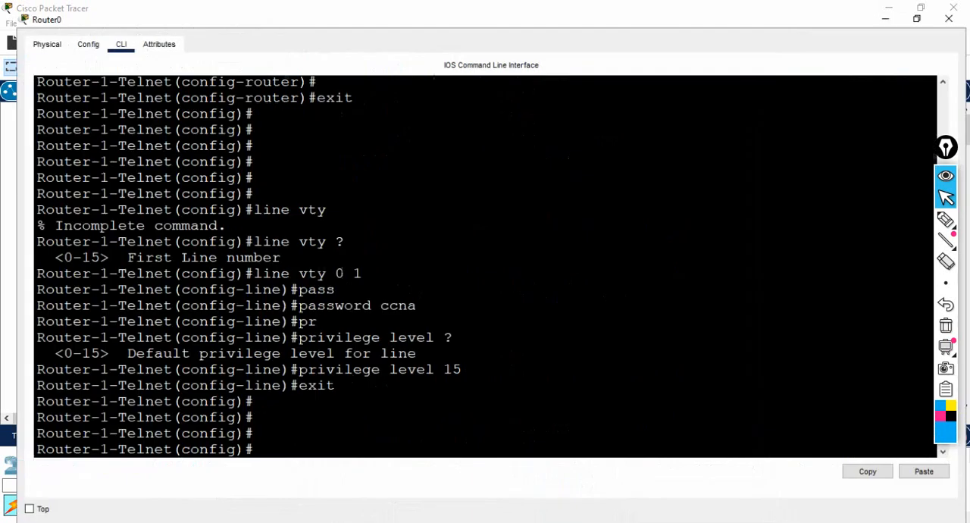
key("Return")
key("Return")
key("Return")
key("Return")
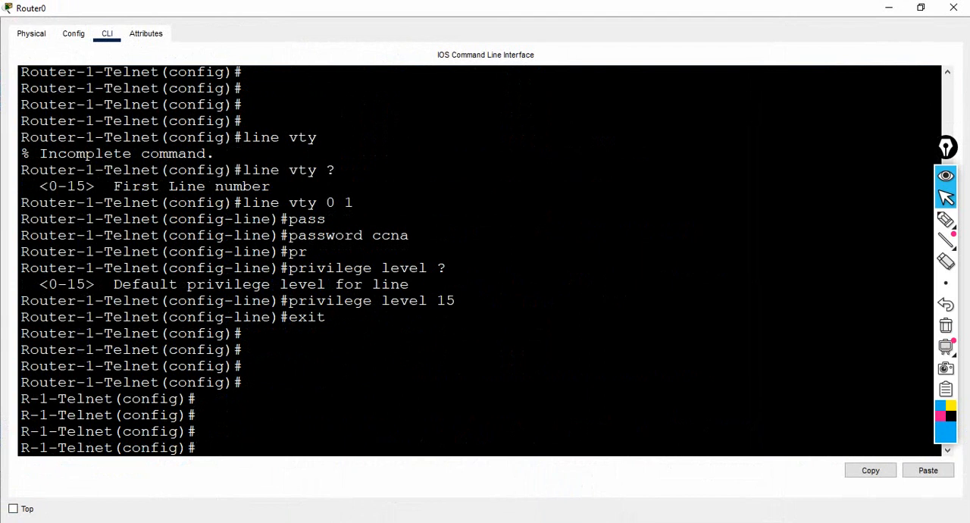
left_click(888, 8)
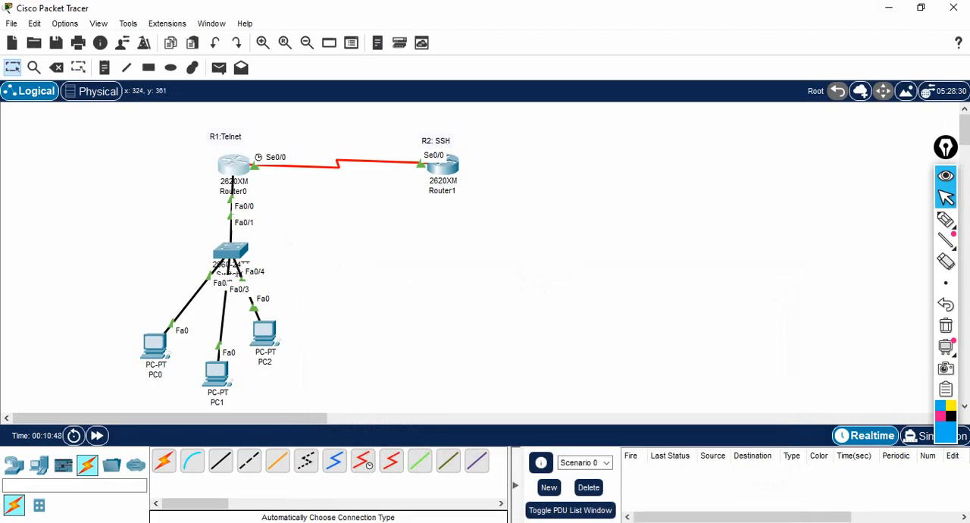
Step: Start a Telnet session to 1.1.1.1 from PC1's Command Prompt
left_click(217, 372)
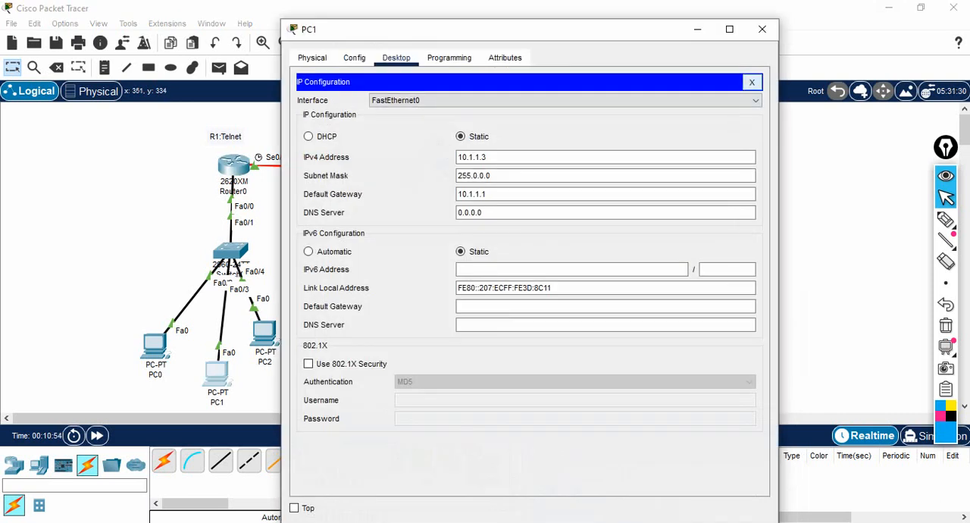
left_click(751, 82)
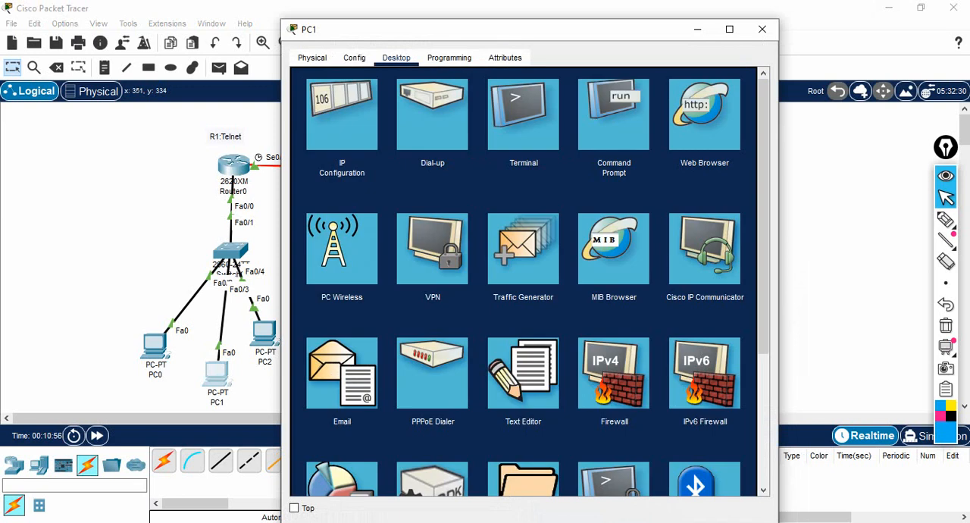
left_click(613, 113)
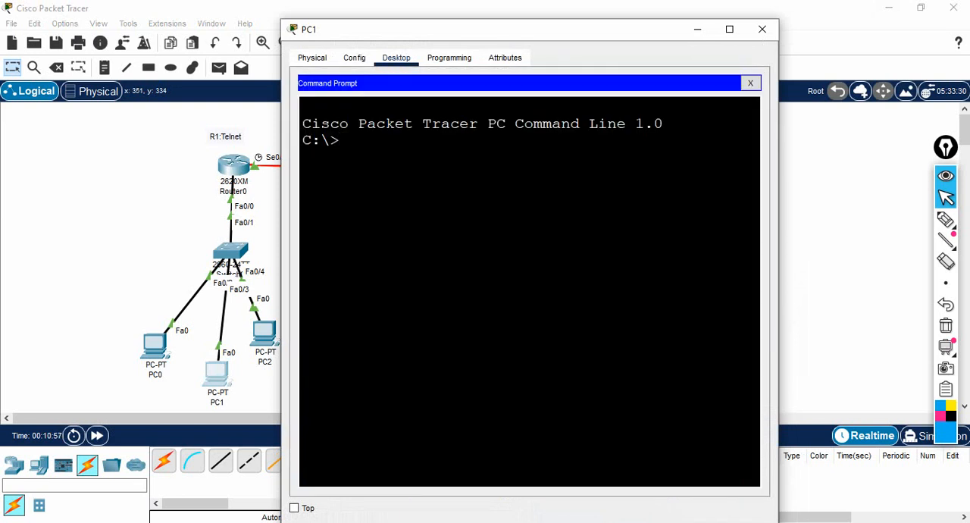
type("telnet 1")
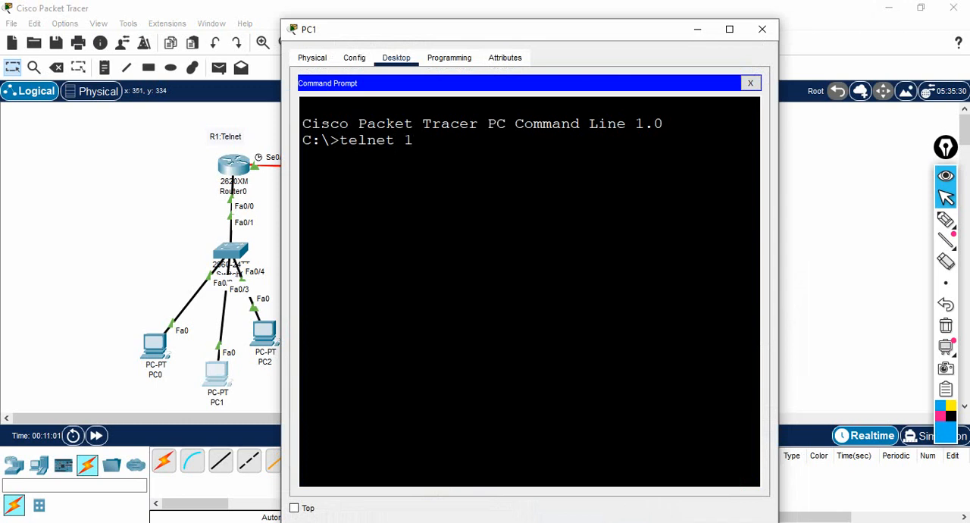
type(".1.1.1")
key("Return")
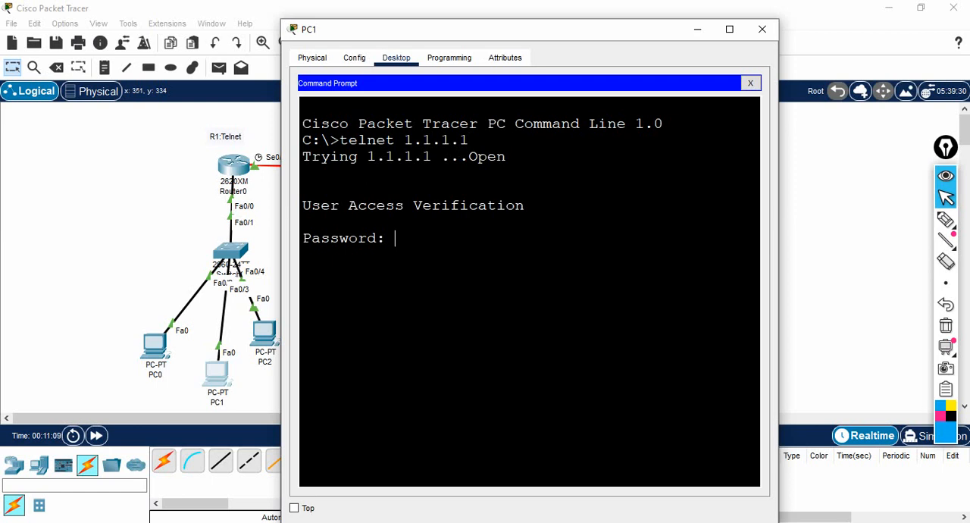
Step: Log in to Router0 with the Telnet password, try its prompt, and put PC1's window away
key("Return")
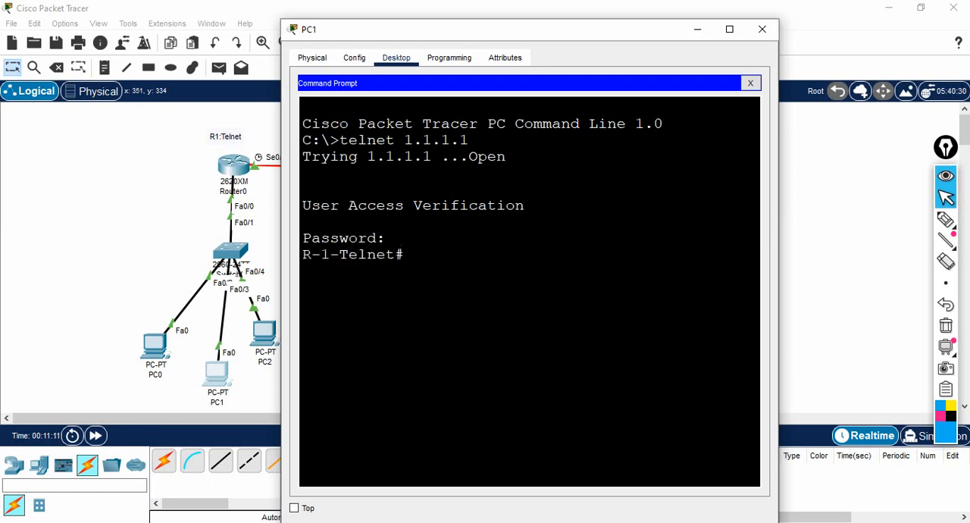
key("Return")
key("Return")
key("Return")
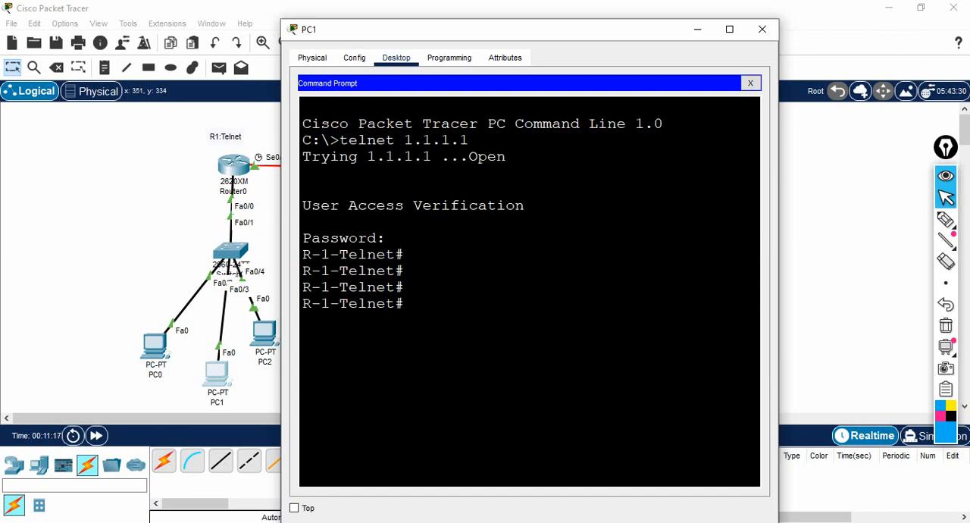
left_click(697, 30)
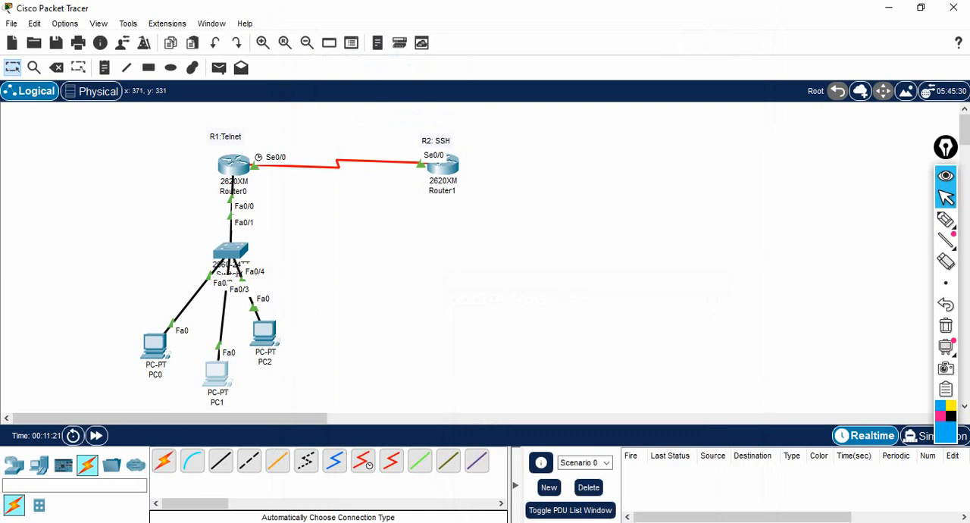
Step: Try to start a Telnet session to 1.1.1.1 from PC2's Command Prompt
left_click(264, 333)
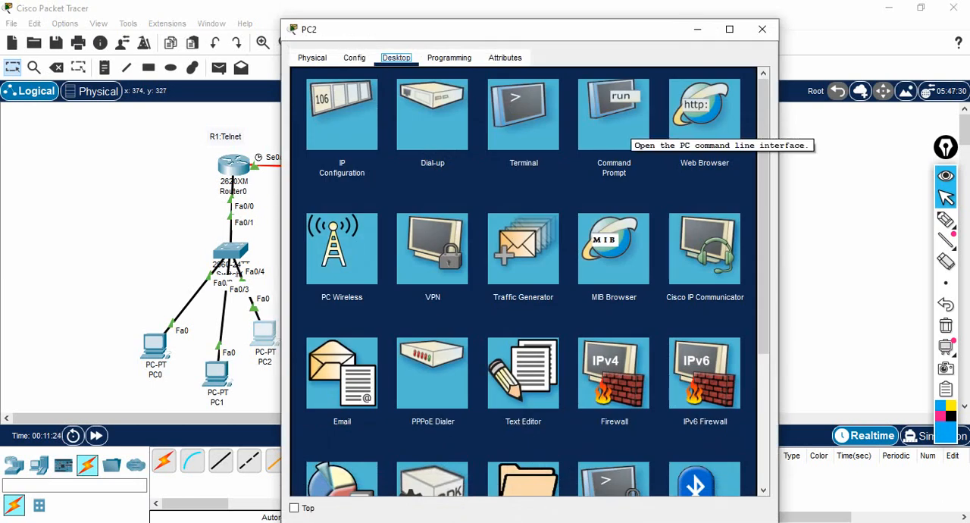
left_click(620, 123)
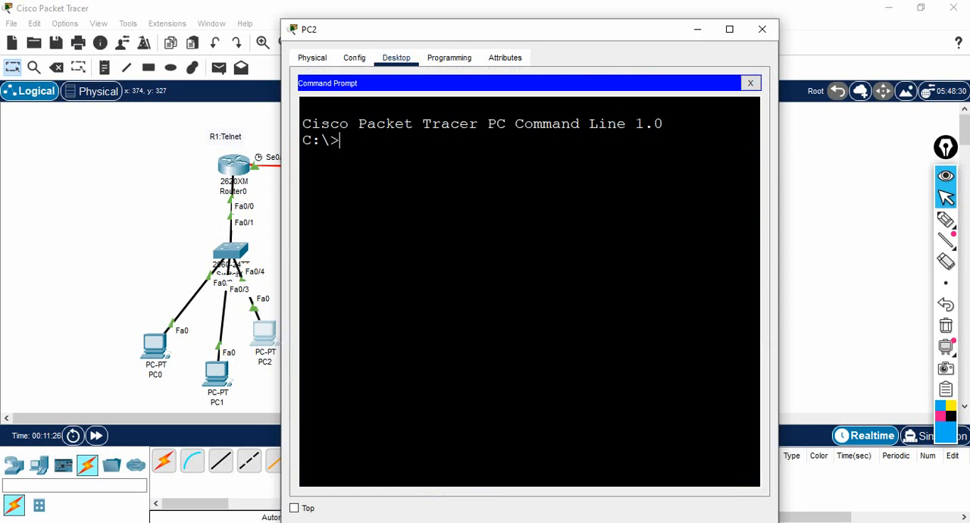
type("telnet 1.1.1.1")
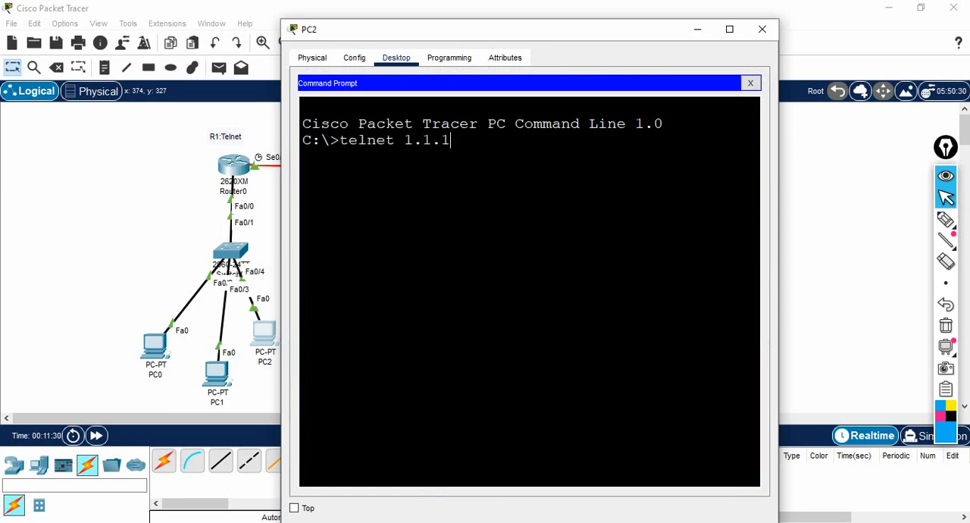
key("Return")
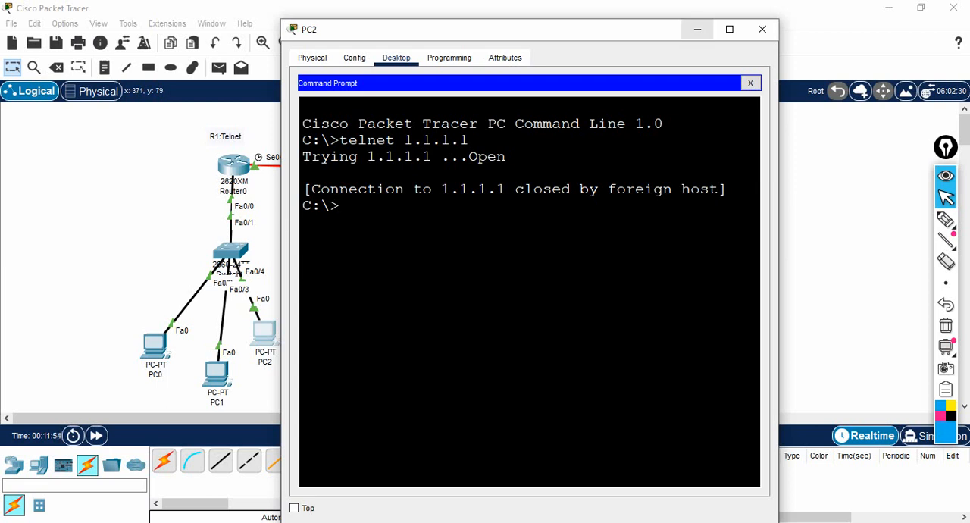
Step: Open Router1's CLI at full size and bring up a fresh prompt
left_click(232, 165)
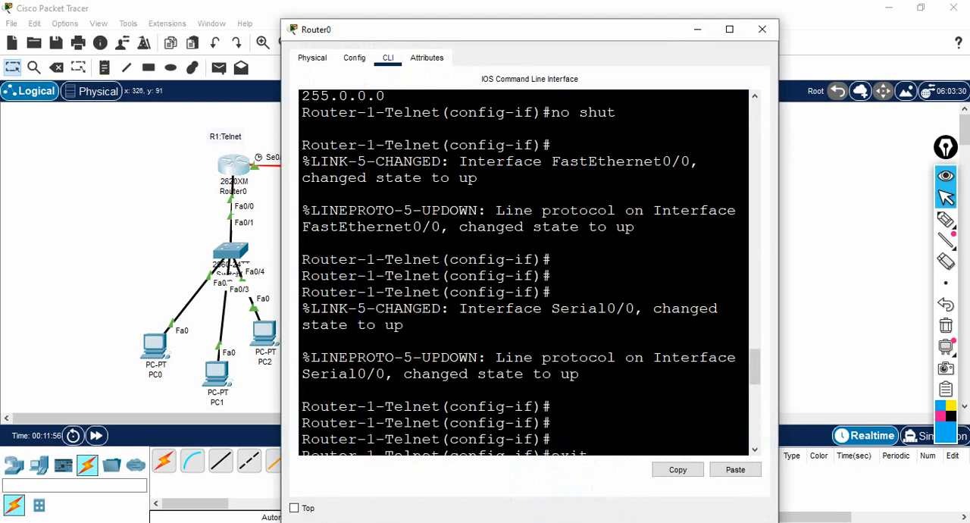
left_click(697, 29)
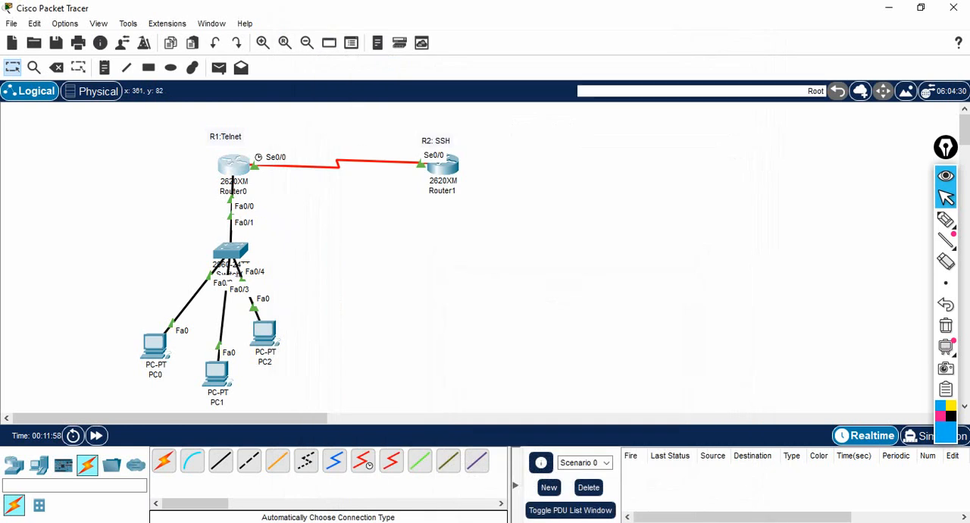
left_click(442, 165)
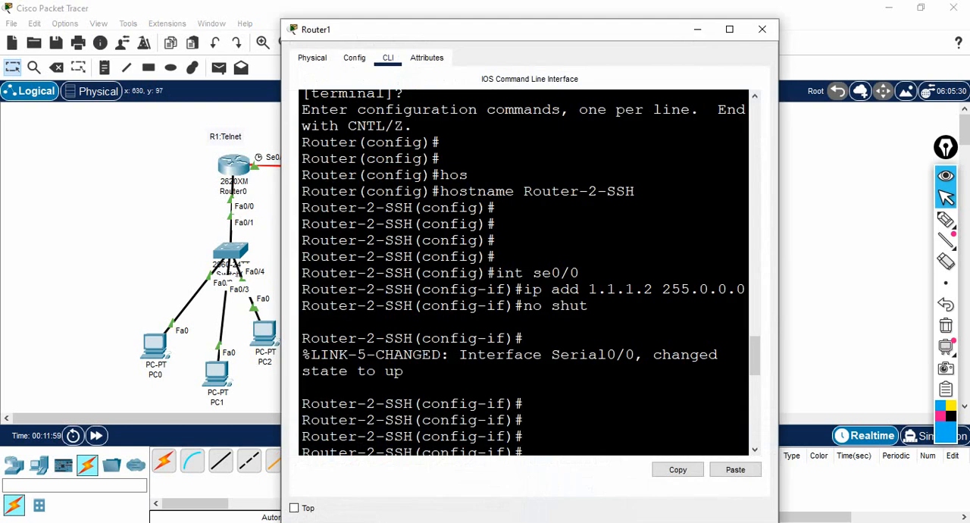
left_click(729, 29)
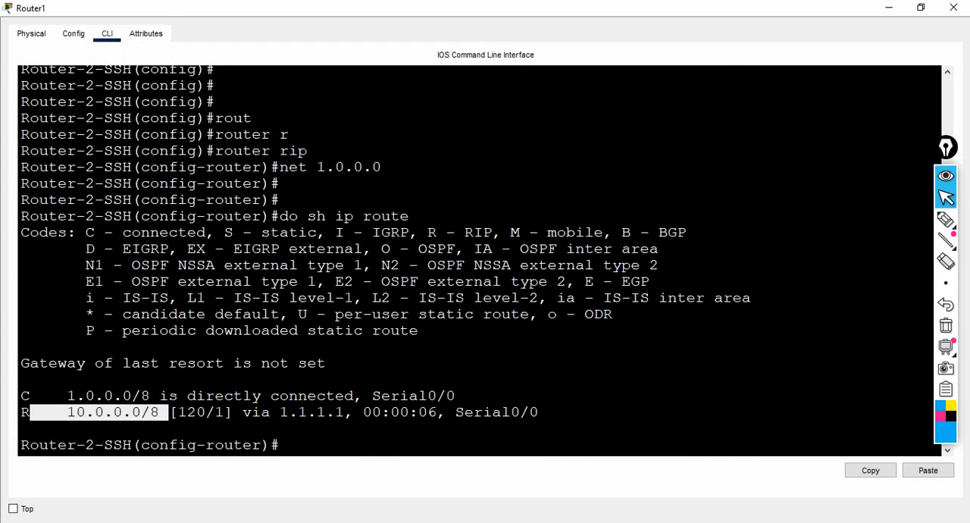
left_click(337, 395)
key("Return")
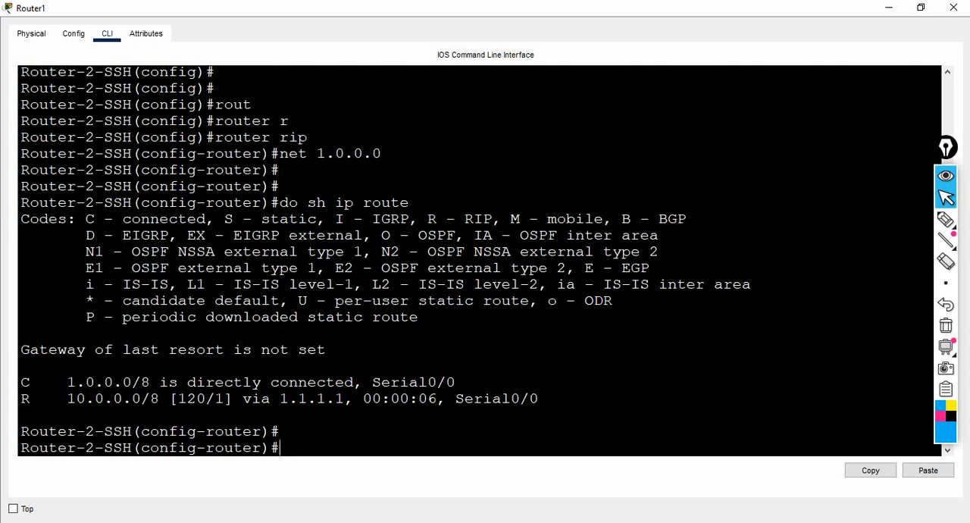
key("alt+Tab")
key("alt+Tab")
Step: Remove the hostname Router-2-SSH from Router1 with the no hostname command
type("no host")
key("Tab")
type("n")
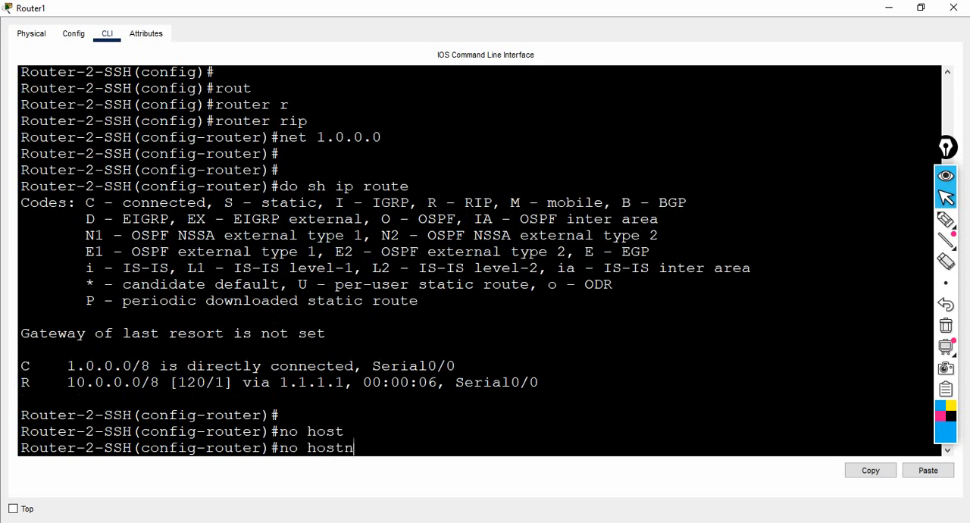
type("ame Router")
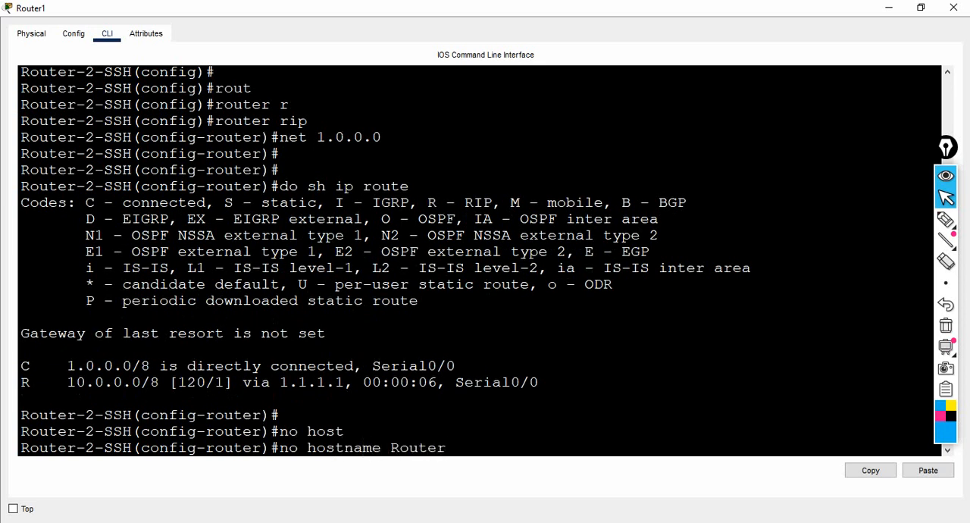
type("-2-SSH")
key("Return")
key("Return")
key("Return")
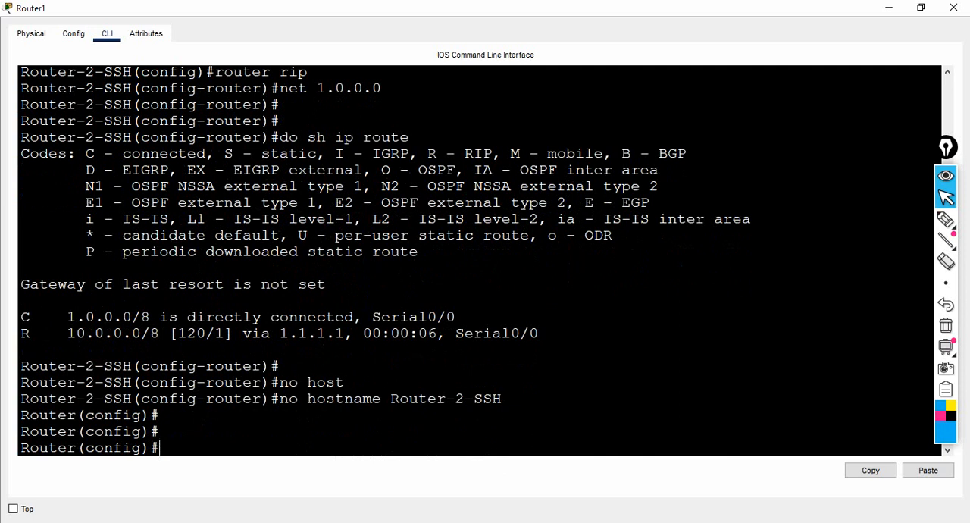
Step: Set Router1's IP domain name to abc.com
type("ip doma")
key("Tab")
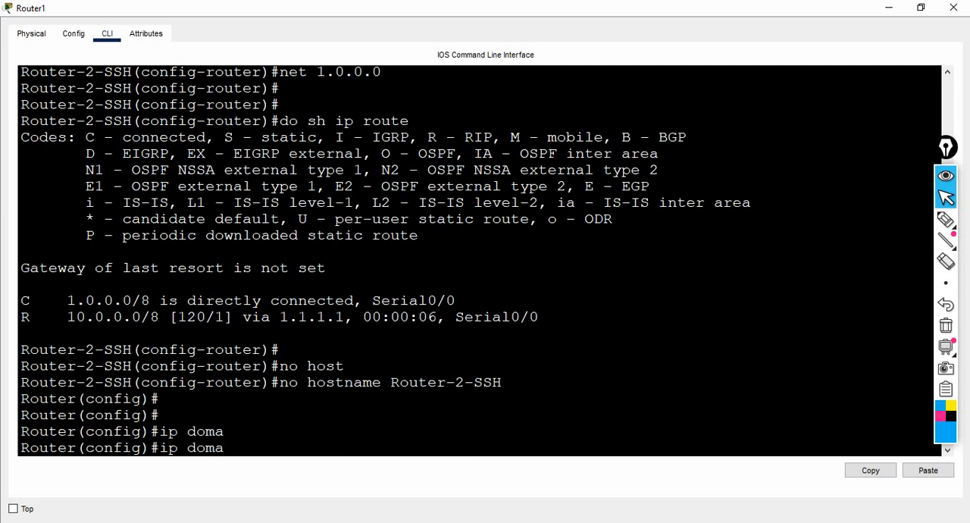
type("in-n")
key("Tab")
type("ab")
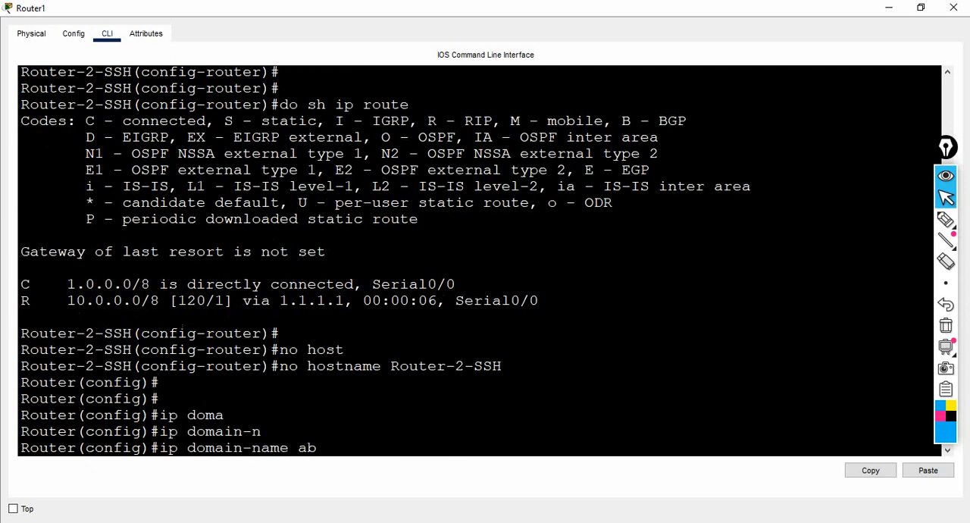
type("c.com")
key("Return")
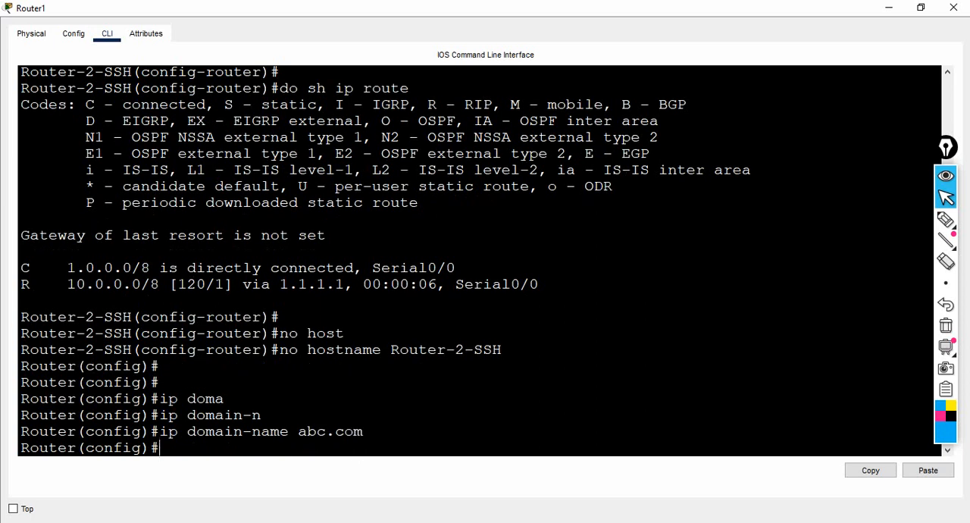
Step: Set the enable secret password on Router1
type("ena")
key("Tab")
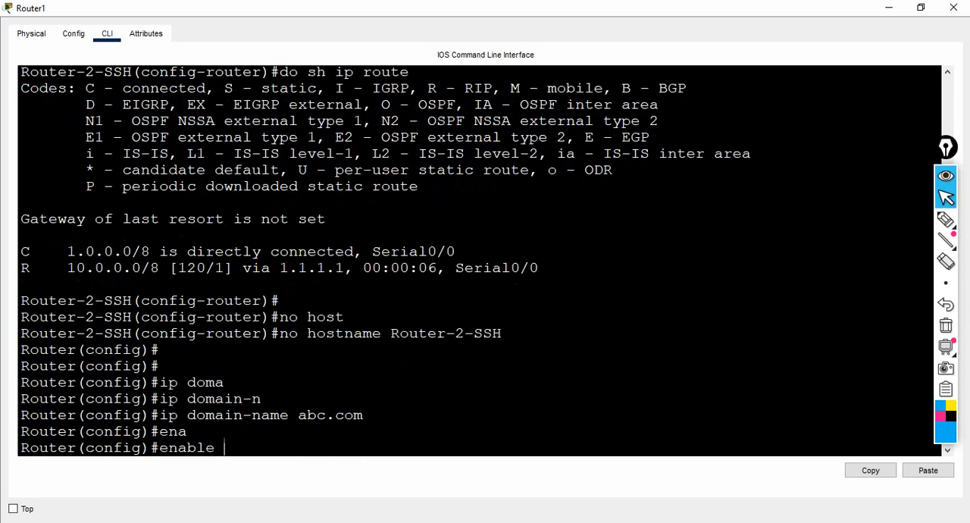
type("sec")
key("Tab")
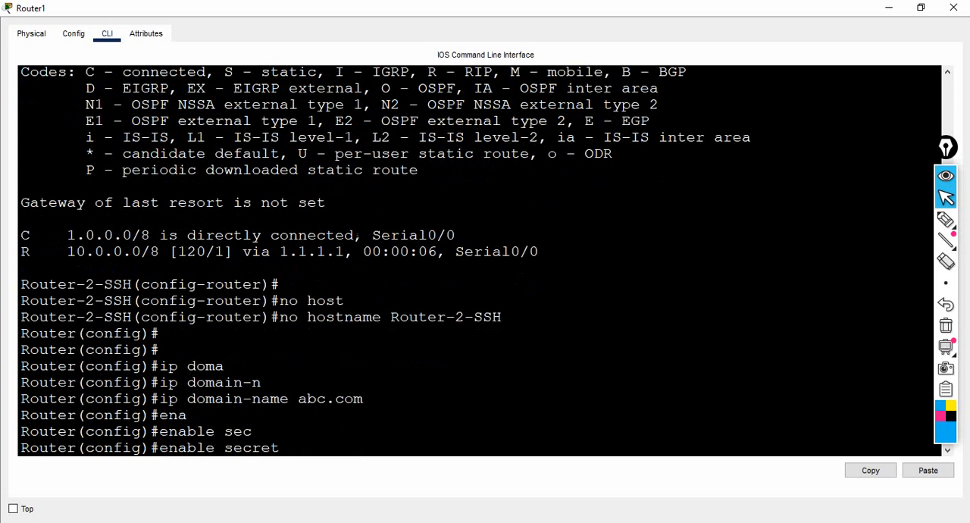
type("123")
key("Return")
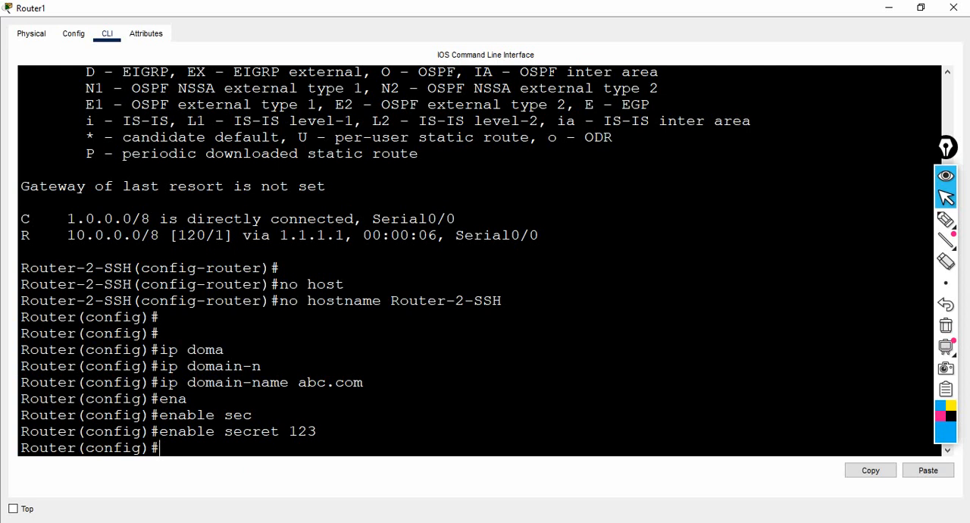
Step: List the available options for the crypto key and crypto key generate commands on Router1
type("cr")
key("Tab")
type("ke")
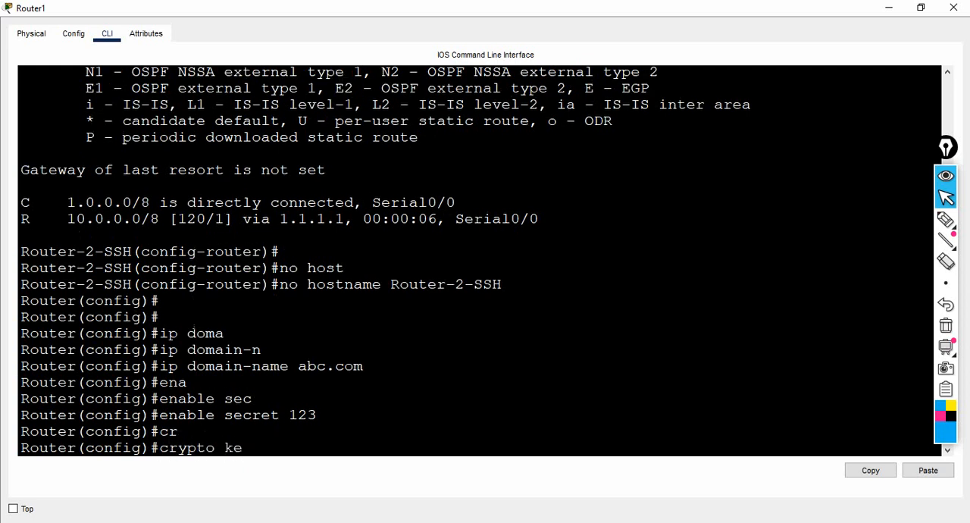
key("Tab")
type("?")
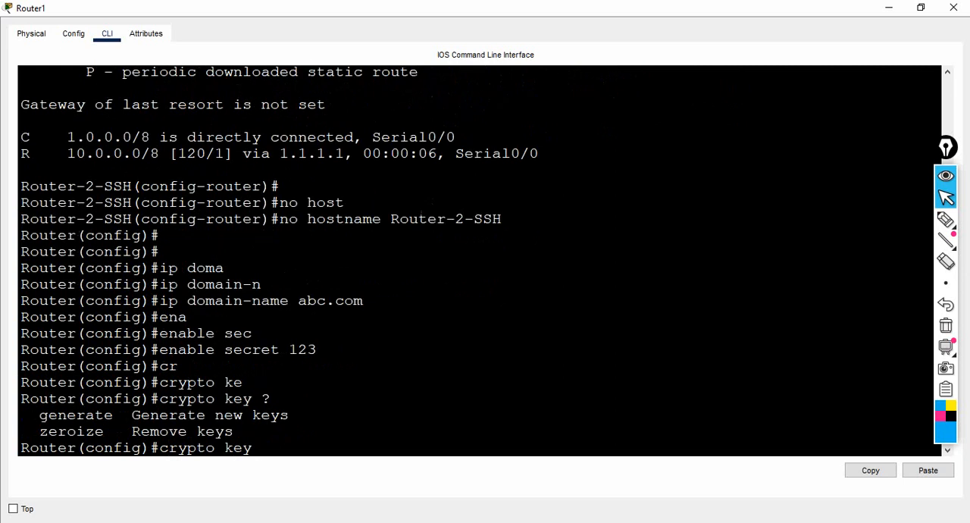
left_click_drag(30, 415, 114, 414)
type("ge")
key("Tab")
type("?")
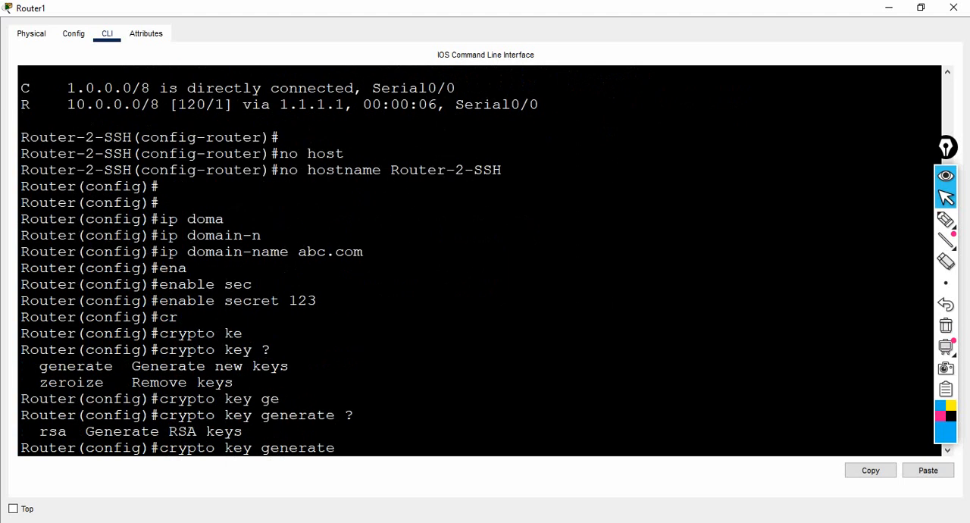
Step: Try to generate RSA keys on Router1 with crypto key generate rsa, and highlight the router's response
left_click_drag(31, 431, 67, 431)
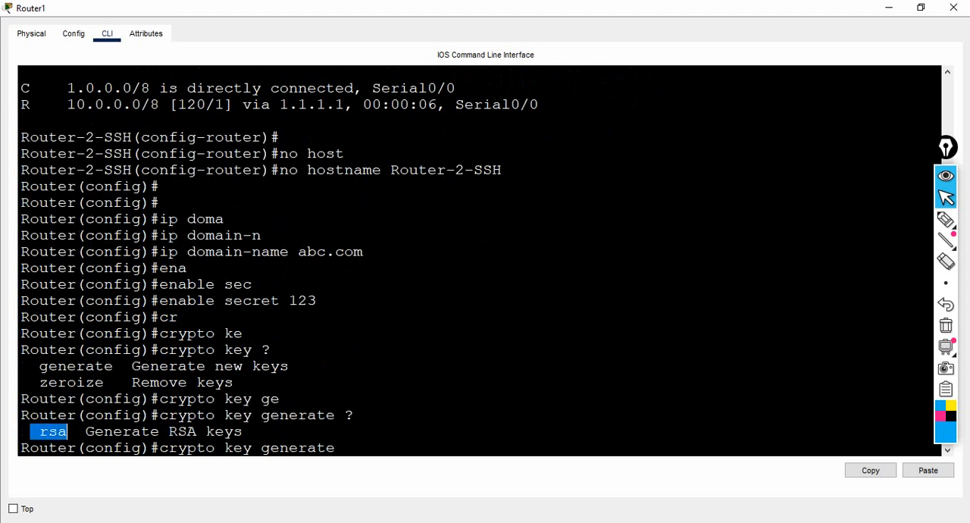
type("rsa")
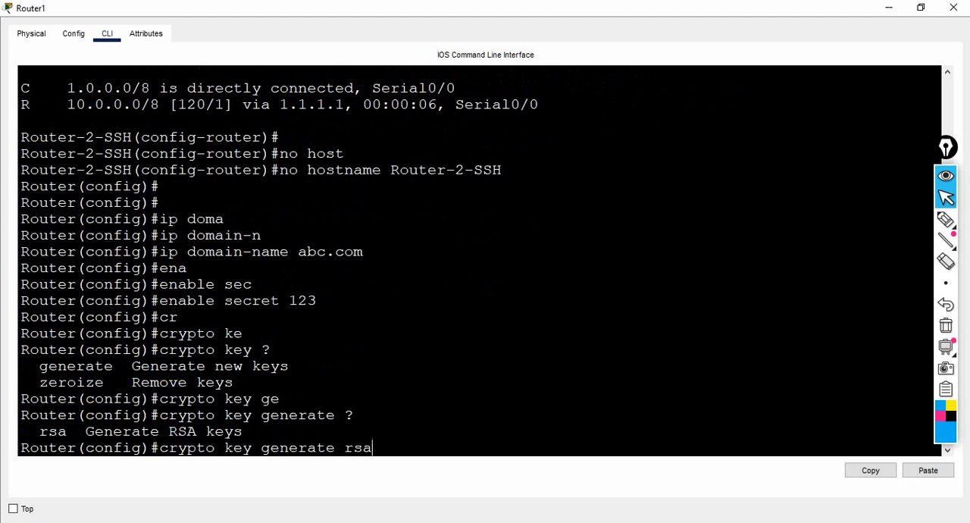
key("Return")
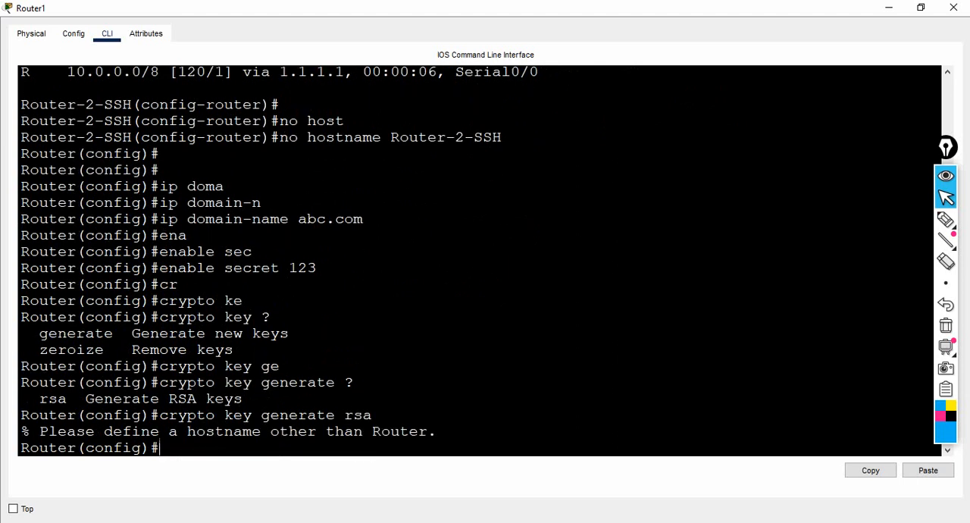
left_click_drag(39, 431, 224, 431)
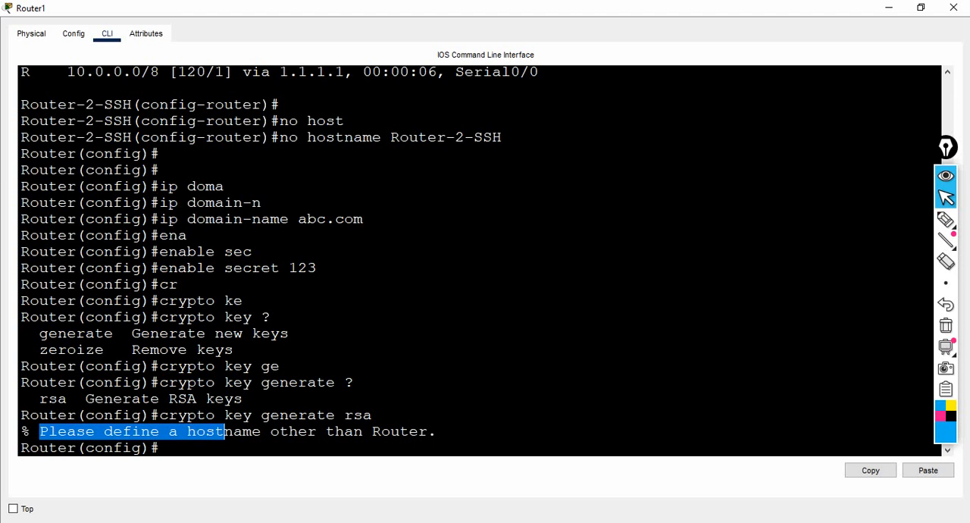
left_click(224, 431)
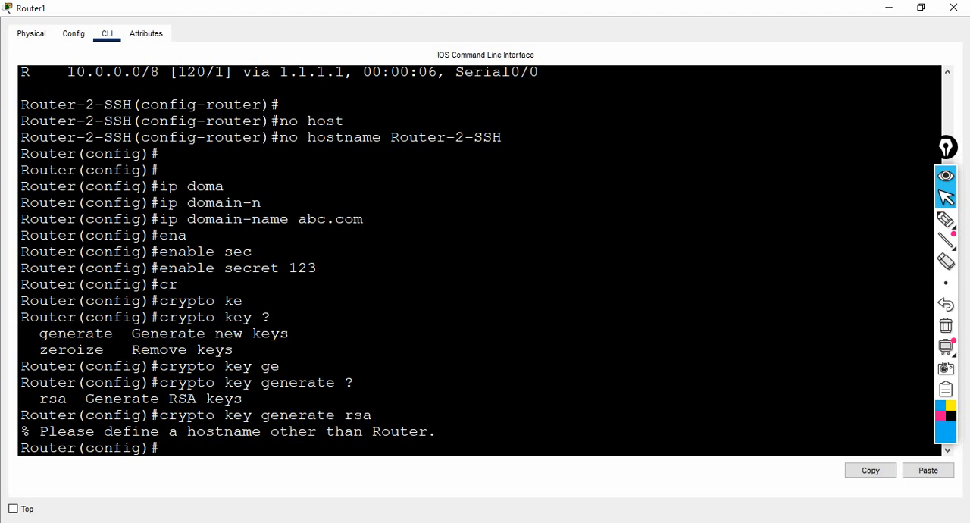
type("host")
key("BackSpace")
key("BackSpace")
key("BackSpace")
key("BackSpace")
Step: Set Router1's hostname to Router-2-SSH by reusing the earlier hostname command without its no prefix
key("Up")
key("Up")
key("Up")
key("Up")
key("Up")
key("Up")
key("Up")
key("Up")
key("Up")
key("Up")
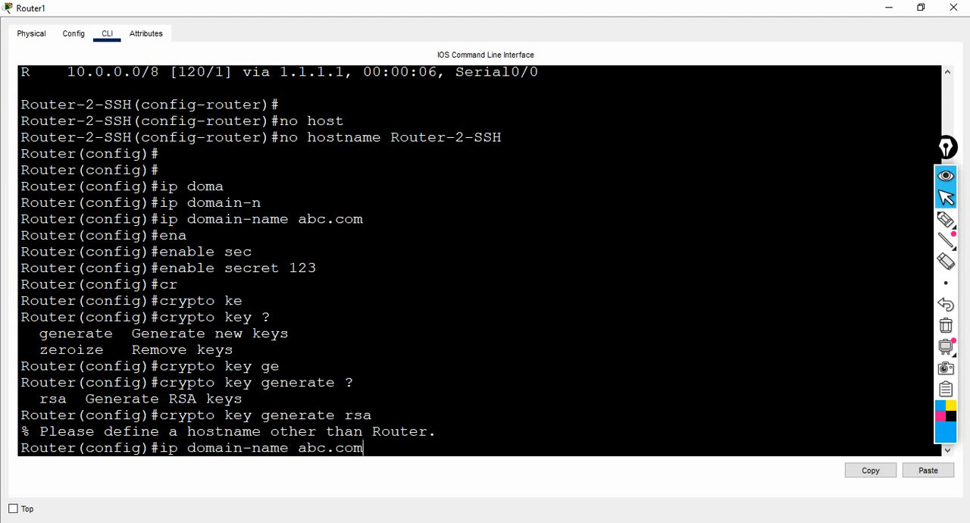
key("Up")
key("Up")
key("Up")
key("Up")
key("Up")
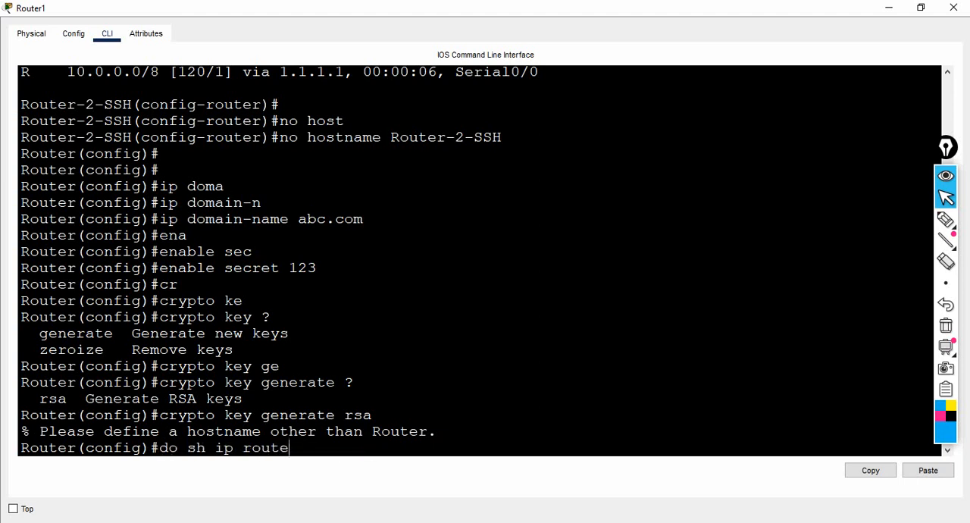
key("Down")
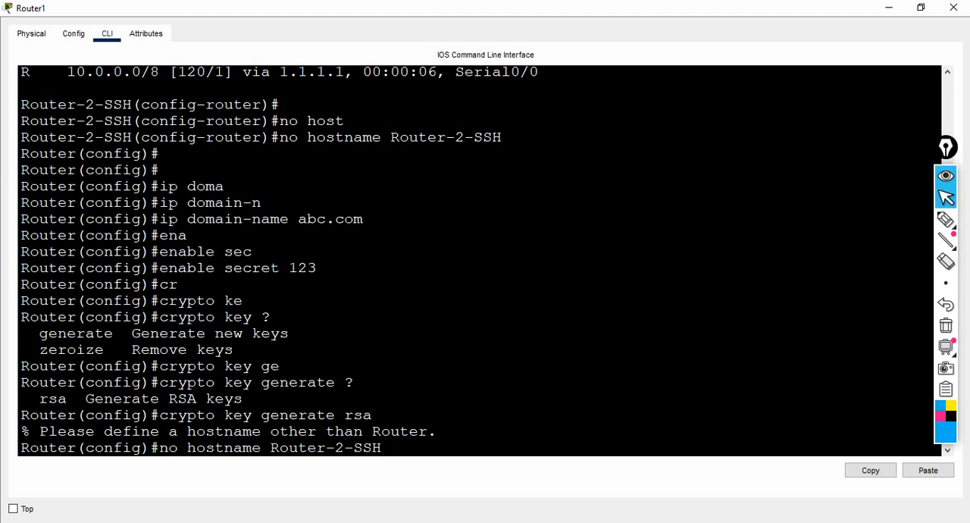
key("Left")
key("Left")
key("Left")
key("BackSpace")
key("BackSpace")
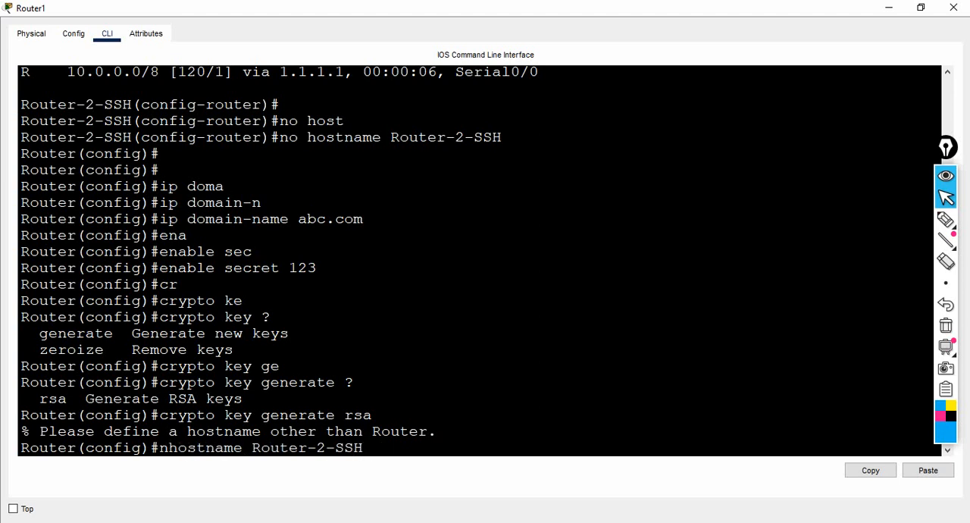
key("BackSpace")
key("Return")
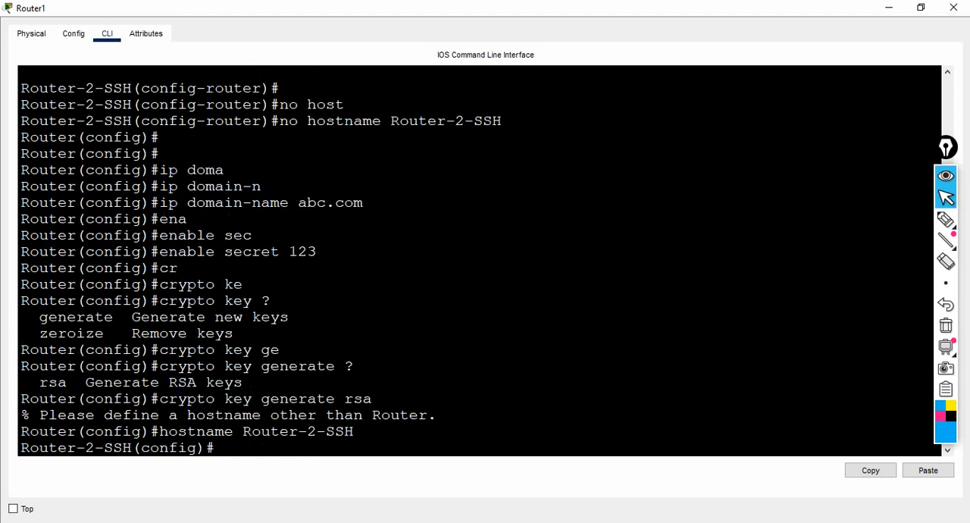
key("Return")
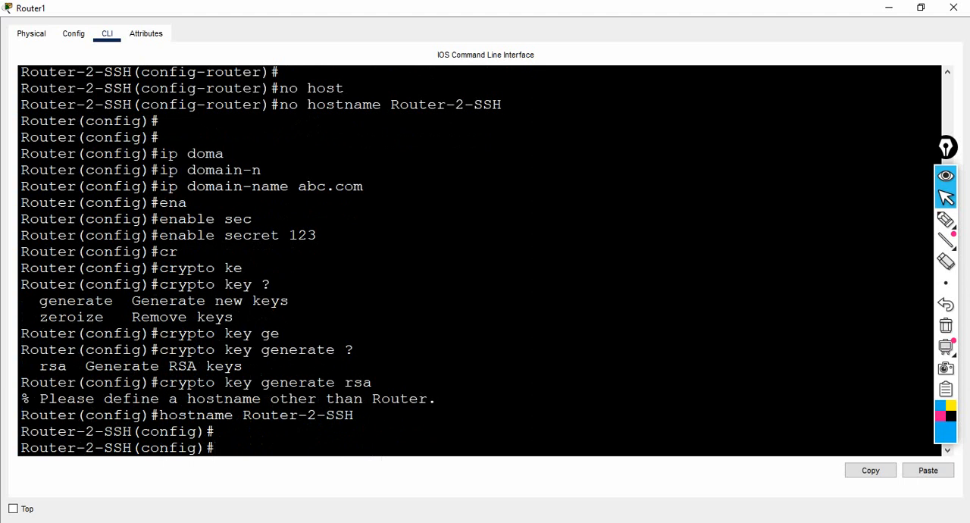
Step: Generate the router's RSA keys with crypto key generate rsa, using a 2048-bit modulus
key("Up")
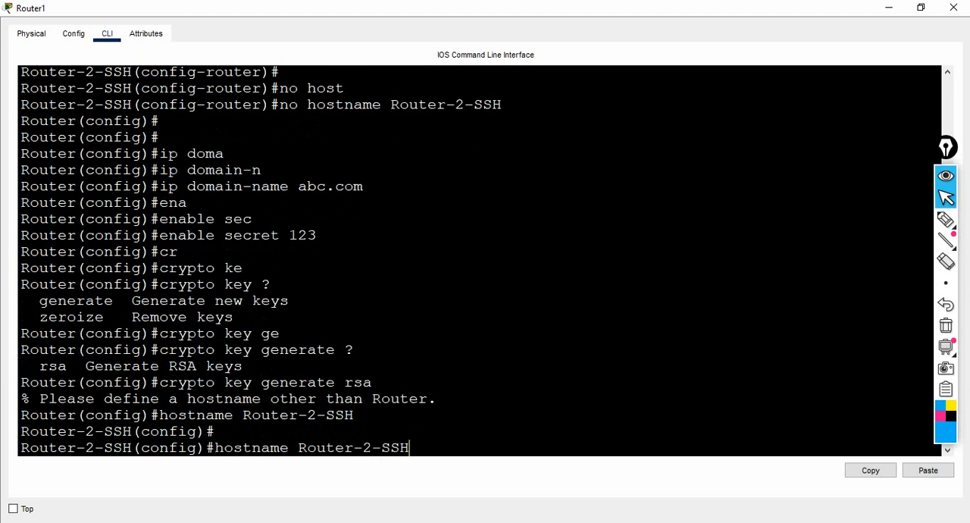
key("Up")
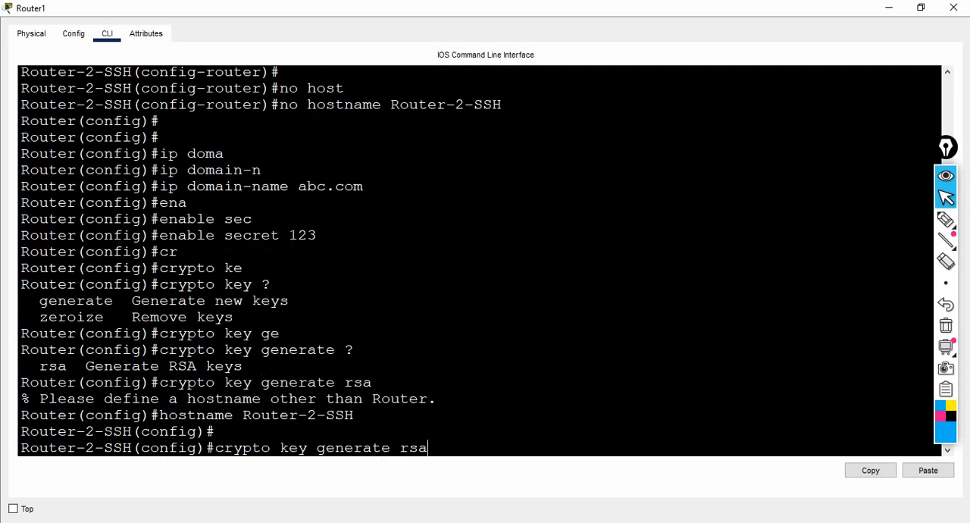
key("Return")
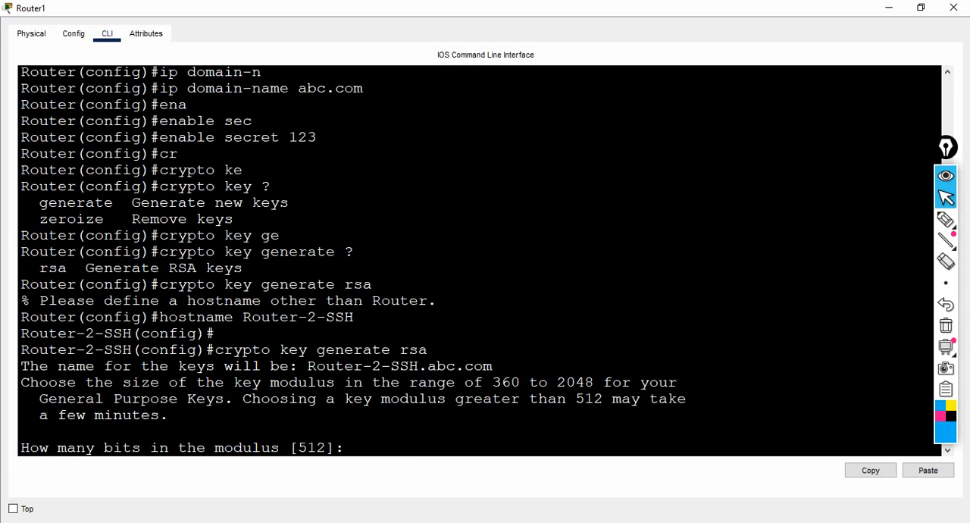
left_click_drag(492, 383, 583, 383)
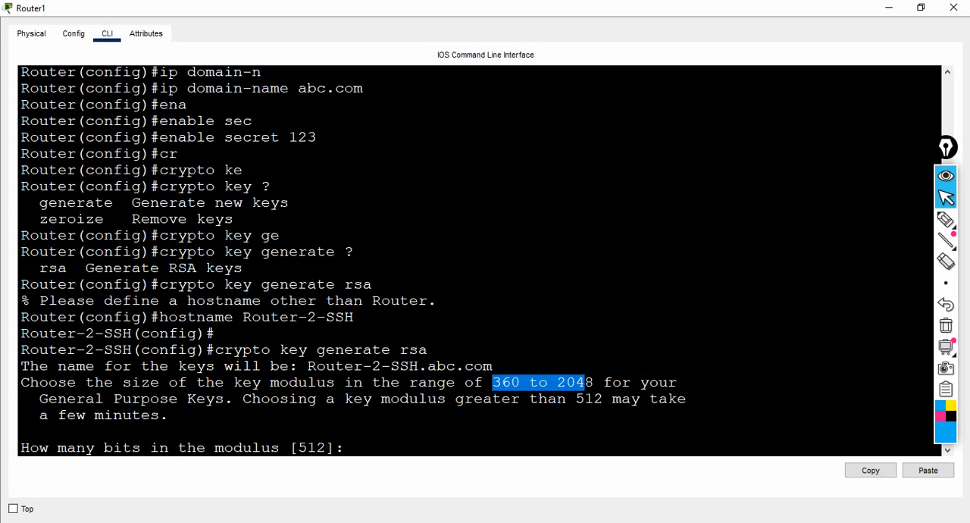
left_click(353, 447)
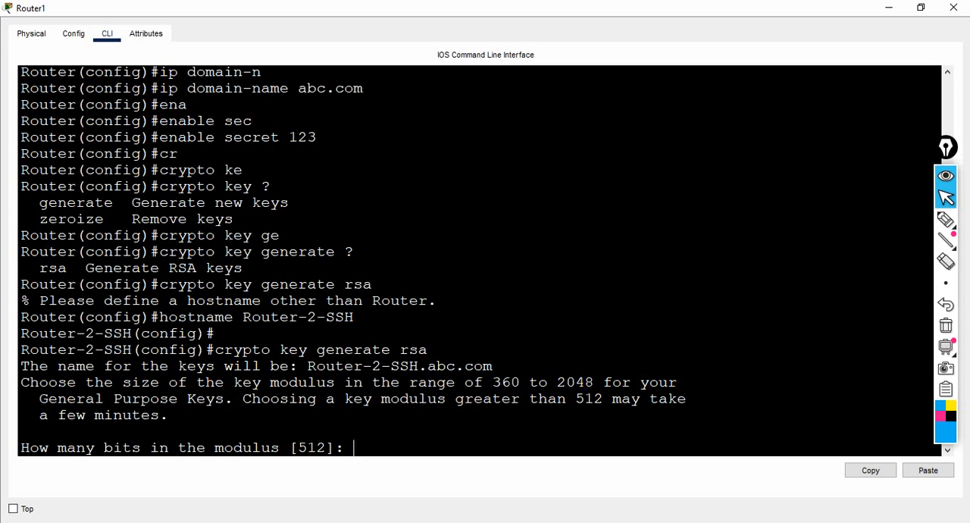
type("2048")
key("Return")
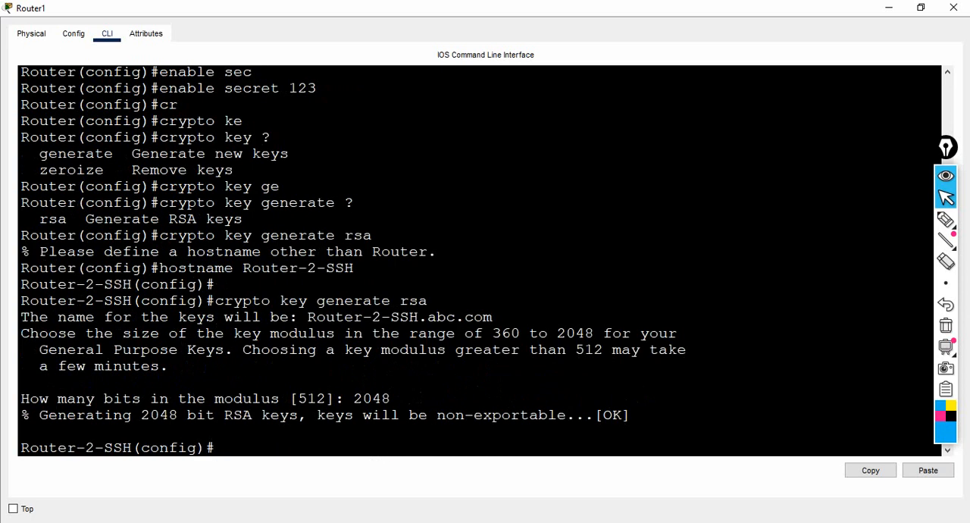
left_click_drag(150, 415, 177, 415)
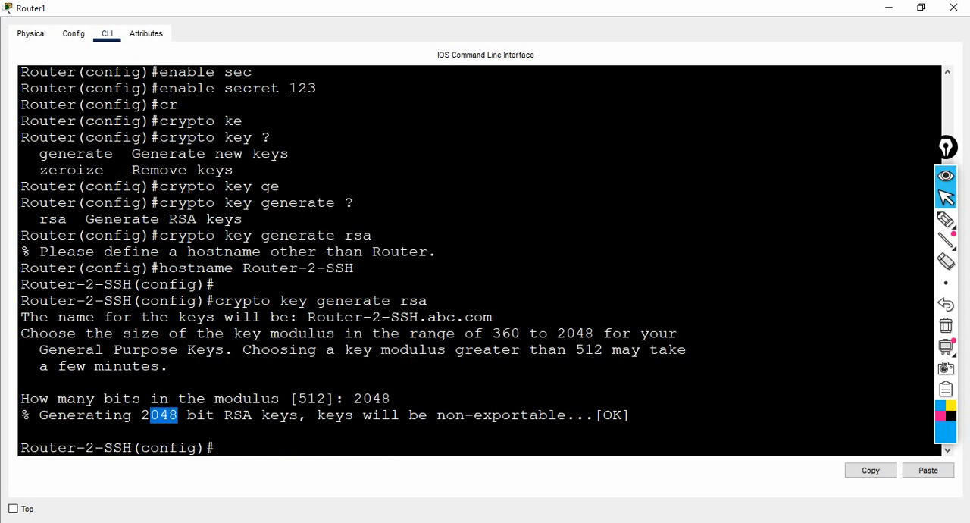
key("Return")
key("Return")
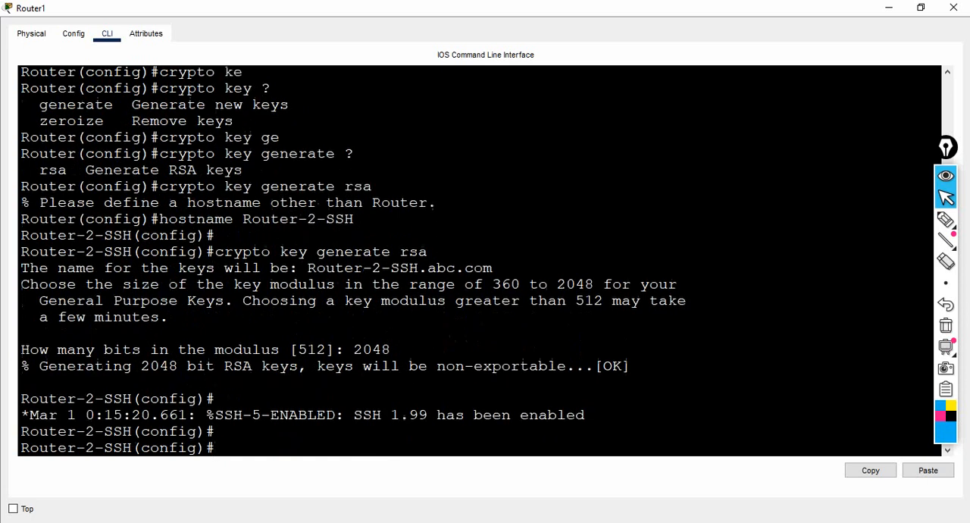
key("Return")
key("Return")
key("Return")
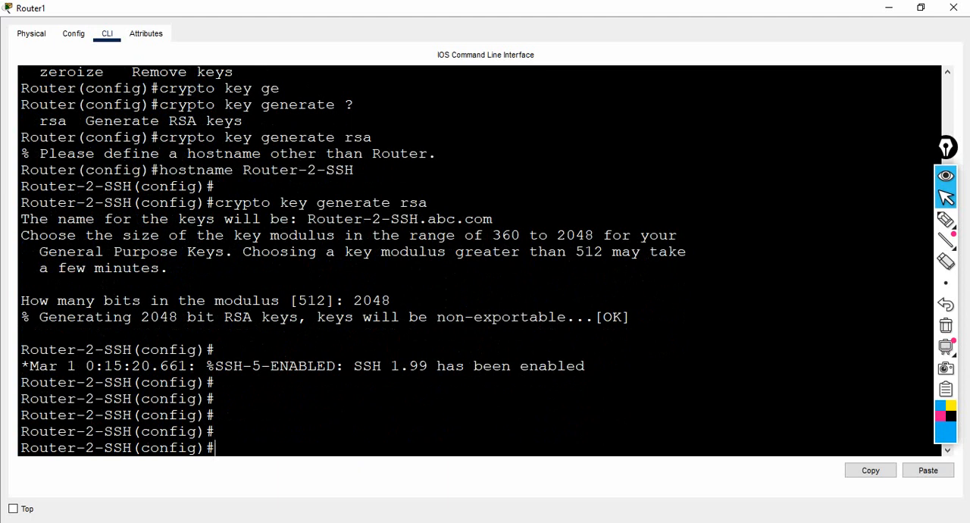
type("ssh v")
key("Tab")
type("er")
key("Tab")
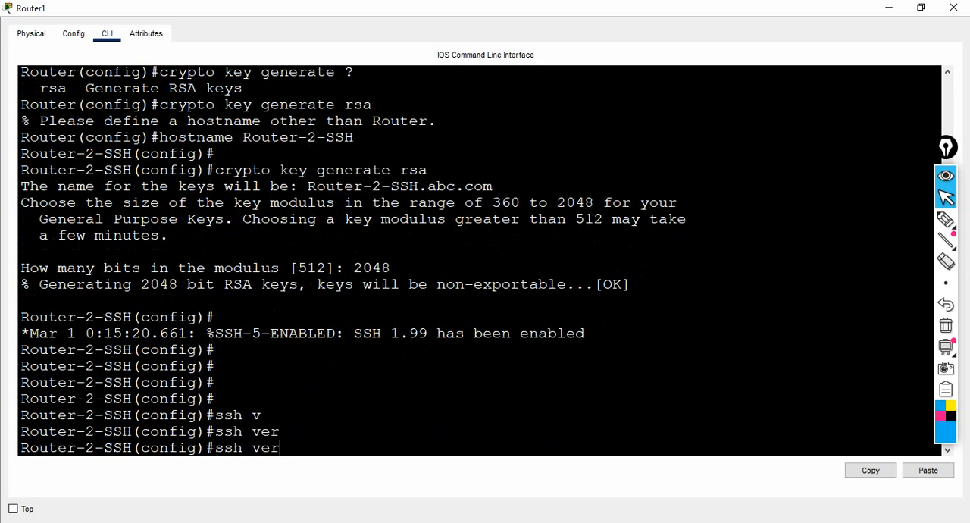
type("s")
key("Tab")
key("BackSpace")
key("BackSpace")
key("BackSpace")
key("BackSpace")
key("BackSpace")
key("BackSpace")
key("BackSpace")
key("BackSpace")
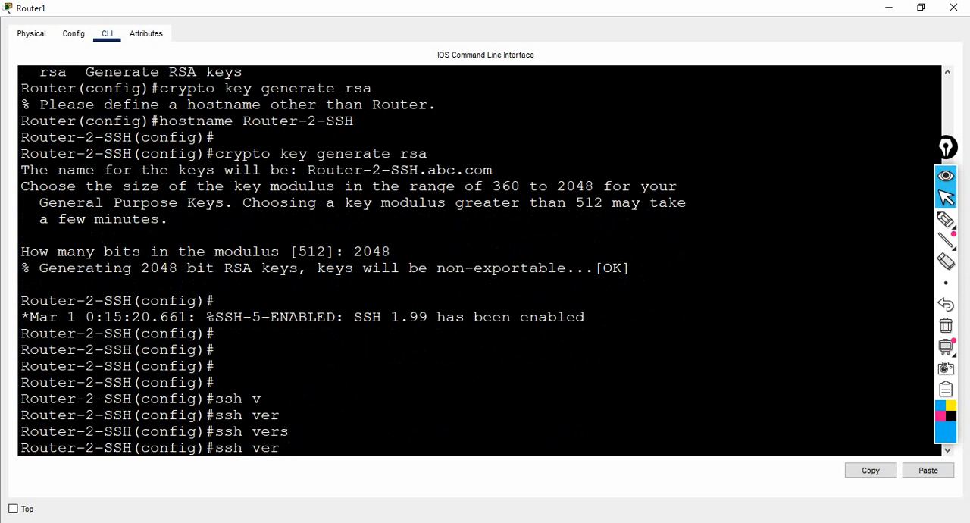
key("Return")
key("Return")
key("Return")
key("Return")
key("Return")
key("Return")
key("Return")
key("Return")
key("Return")
key("Return")
key("Return")
key("Return")
key("Return")
key("Return")
key("Return")
key("Return")
key("Return")
key("Return")
key("Return")
key("Return")
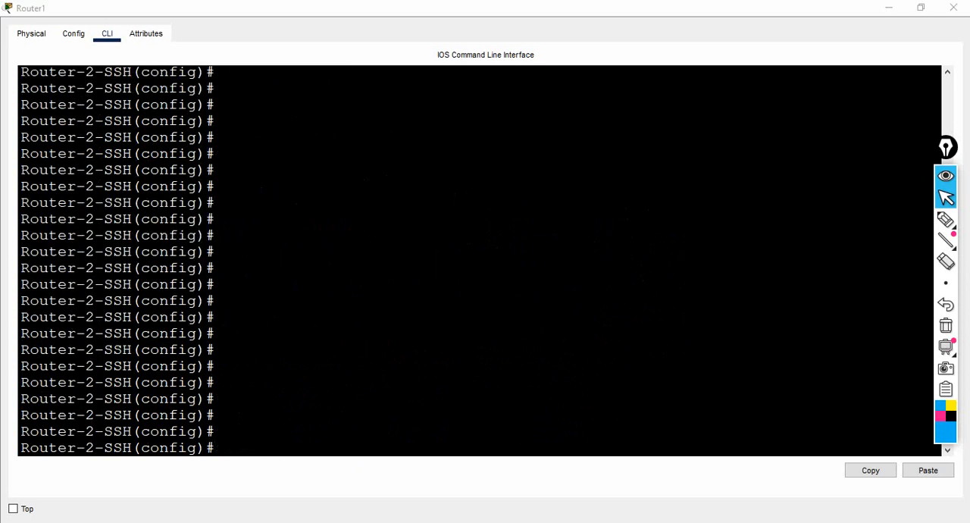
Step: Set the router's SSH version to 2 with the ip ssh version command
type("ip ssh")
key("Tab")
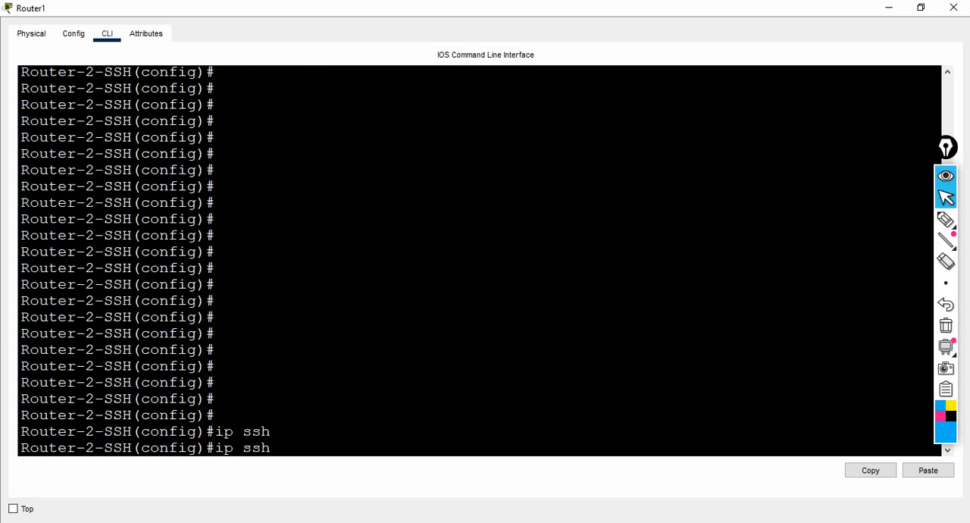
type("ve")
key("Tab")
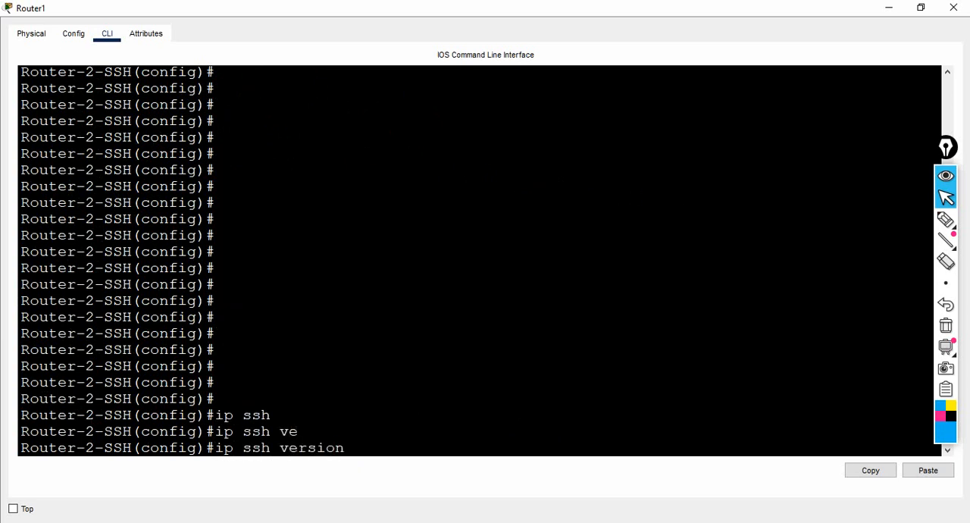
type("2")
key("Return")
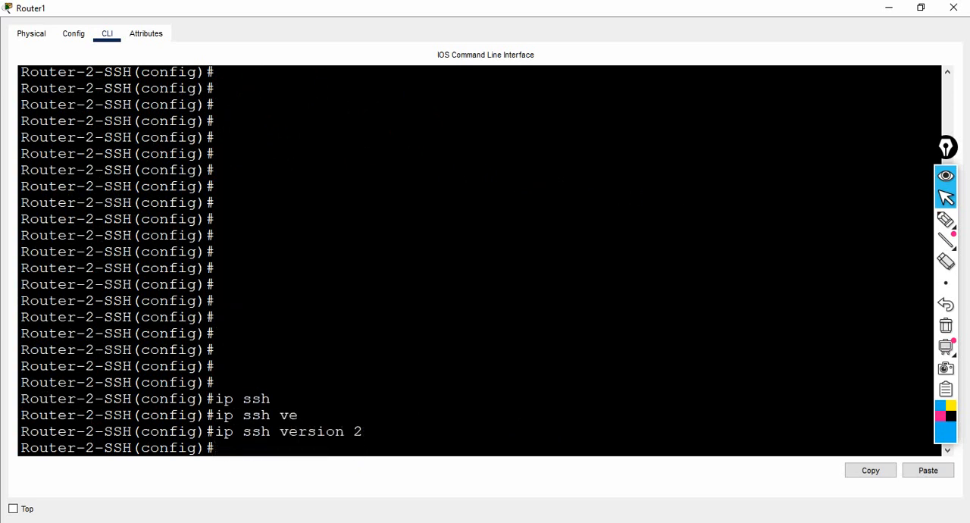
key("Return")
key("Return")
key("Return")
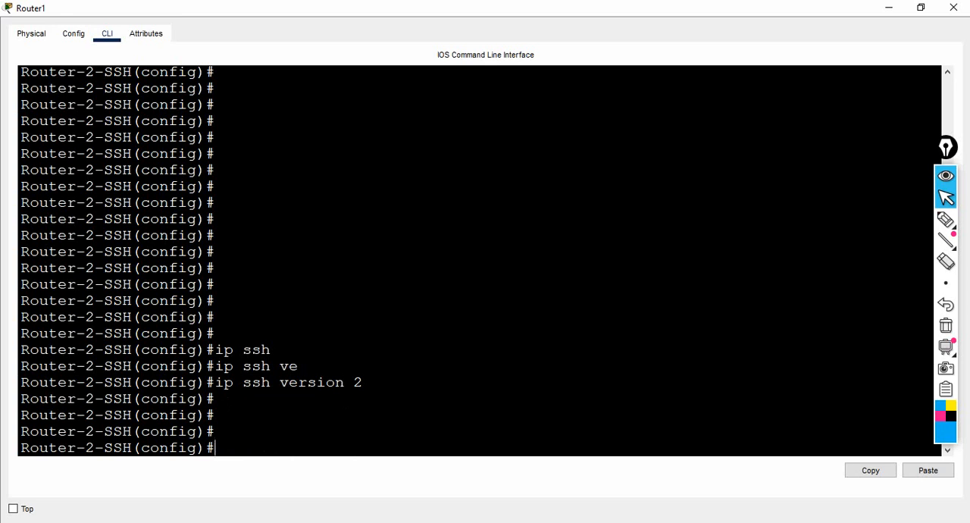
Step: Create the first local user account on the router, entering its username and secret password
type("use")
key("Tab")
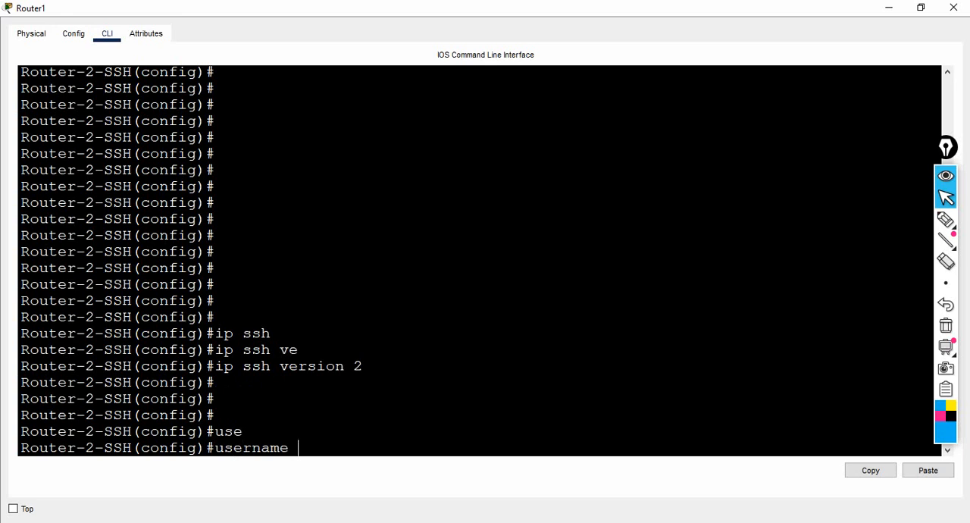
type("Ali secret")
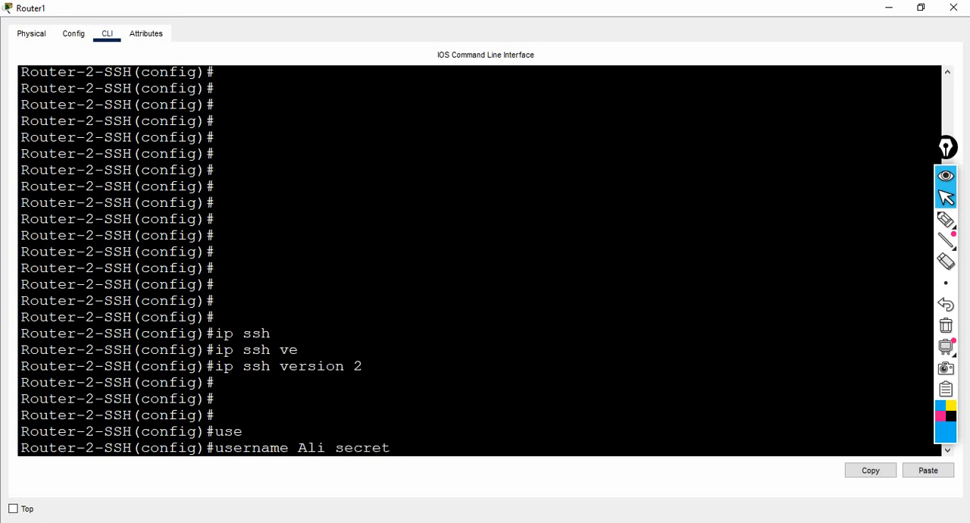
type(" Al")
type("i")
type(" ?")
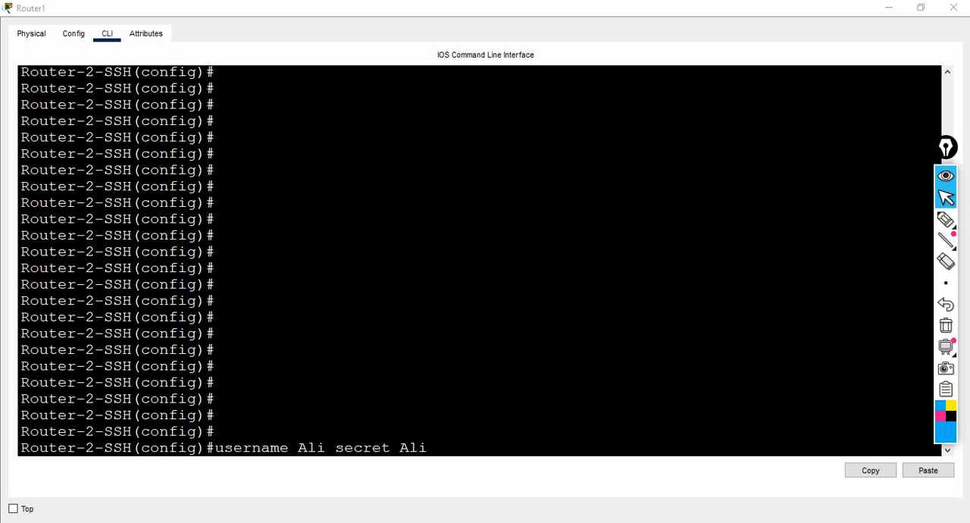
left_click(428, 448)
key("Return")
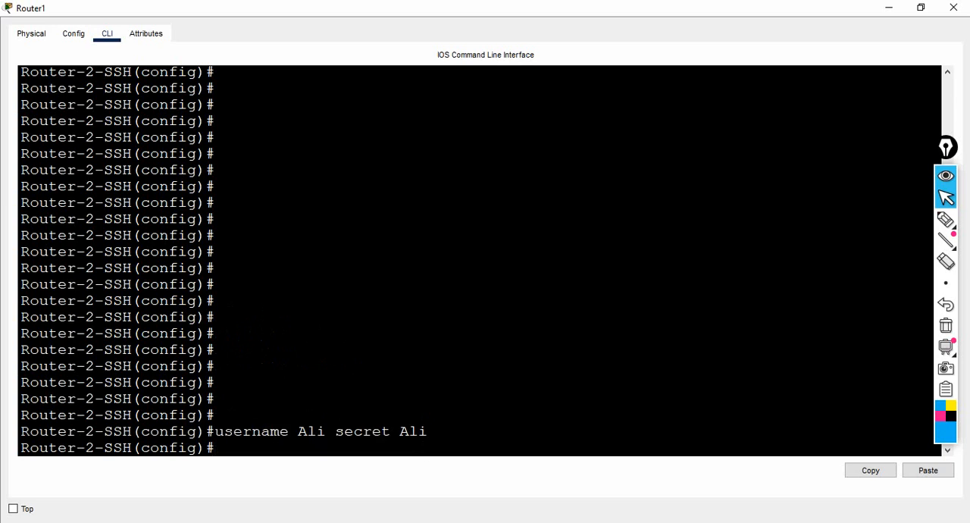
Step: Add a second local user account on the router with its own username and secret password
type("user")
key("Tab")
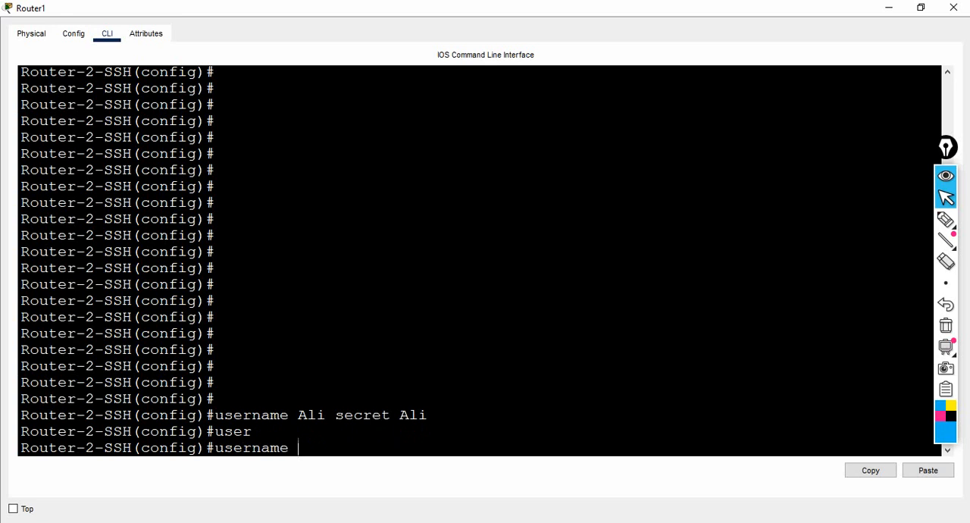
type("Hamza secret")
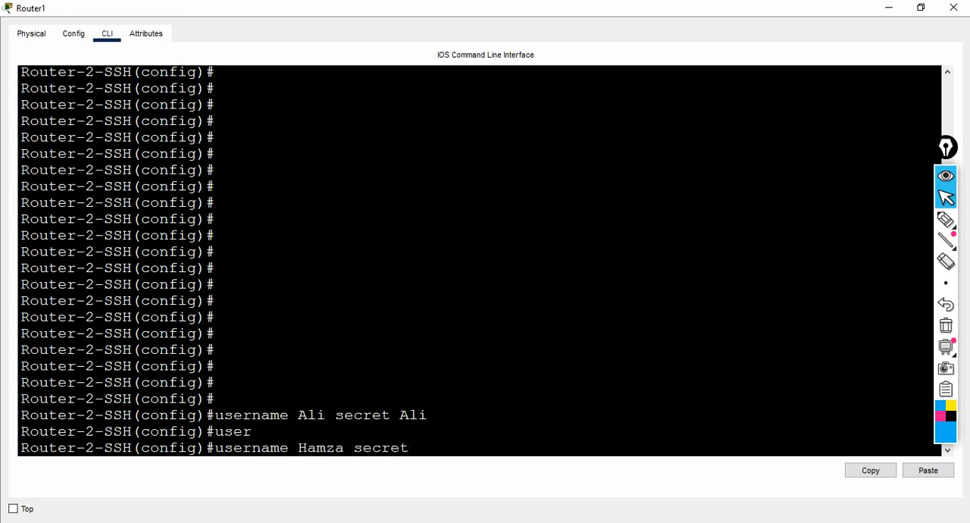
type(" Hm")
key("BackSpace")
type("amza")
left_click_drag(419, 448, 465, 448)
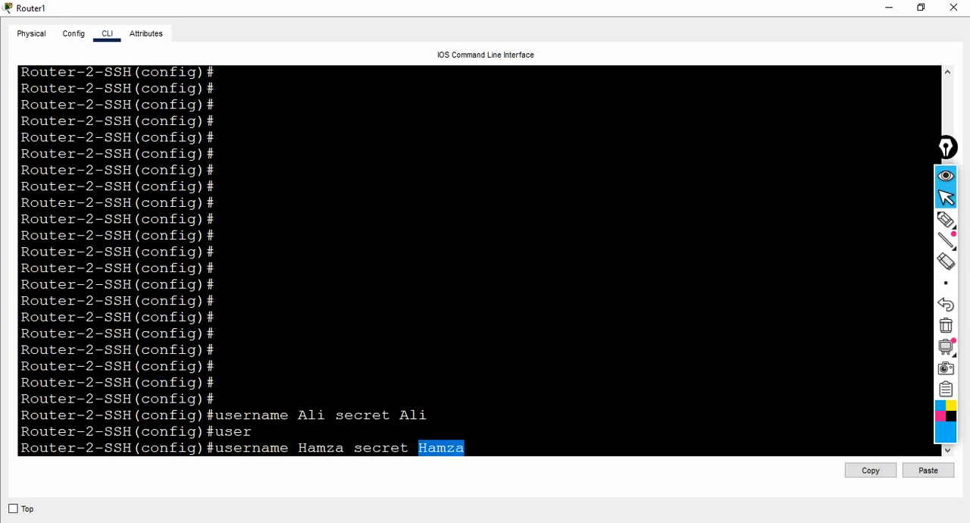
left_click(465, 448)
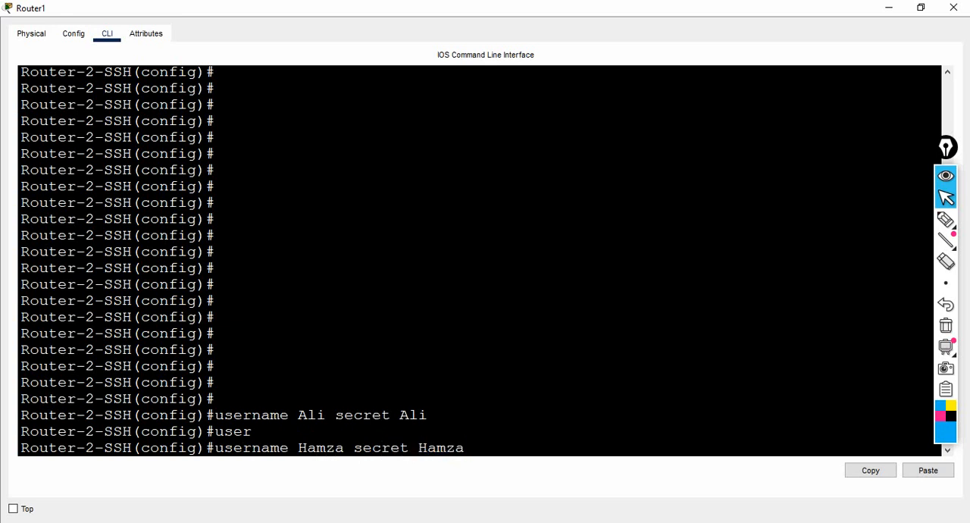
key("Return")
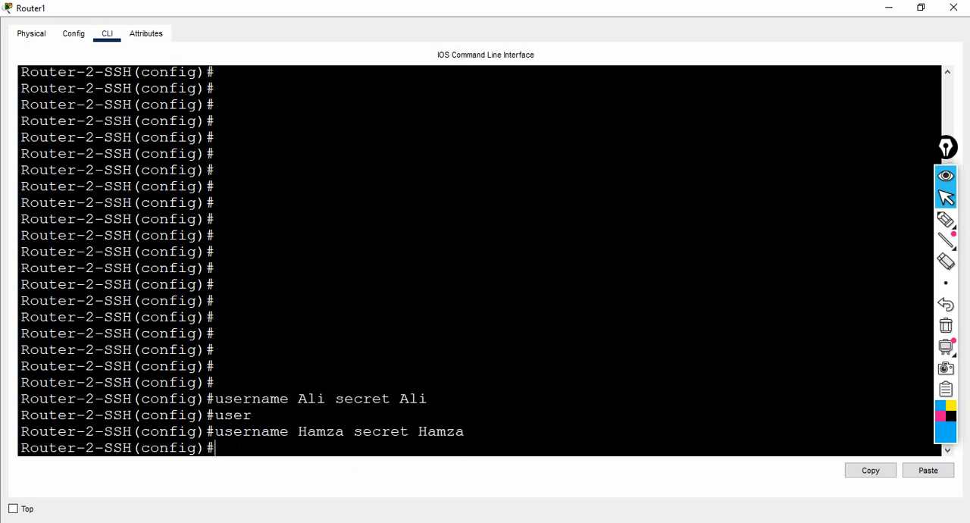
key("Return")
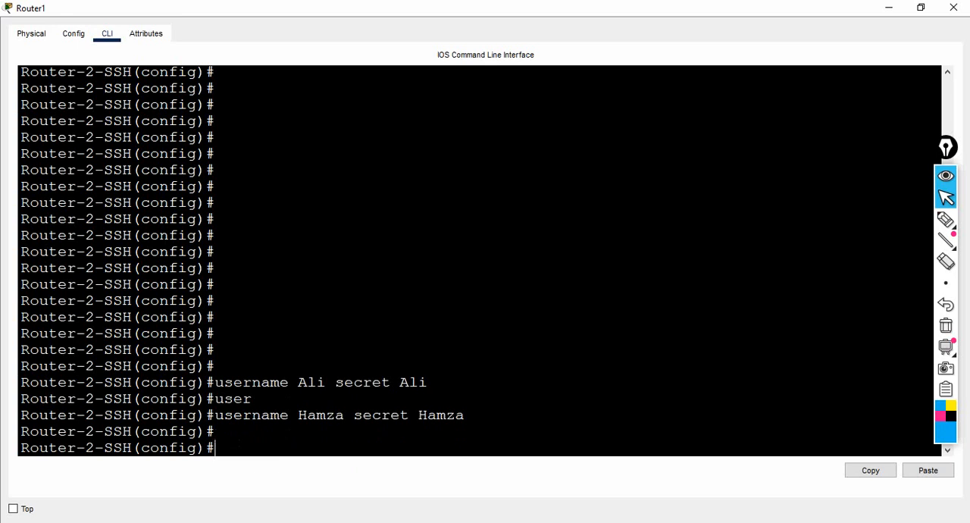
Step: Add a third local user account on the router, entering its username and secret password
type("user")
type("n")
key("Tab")
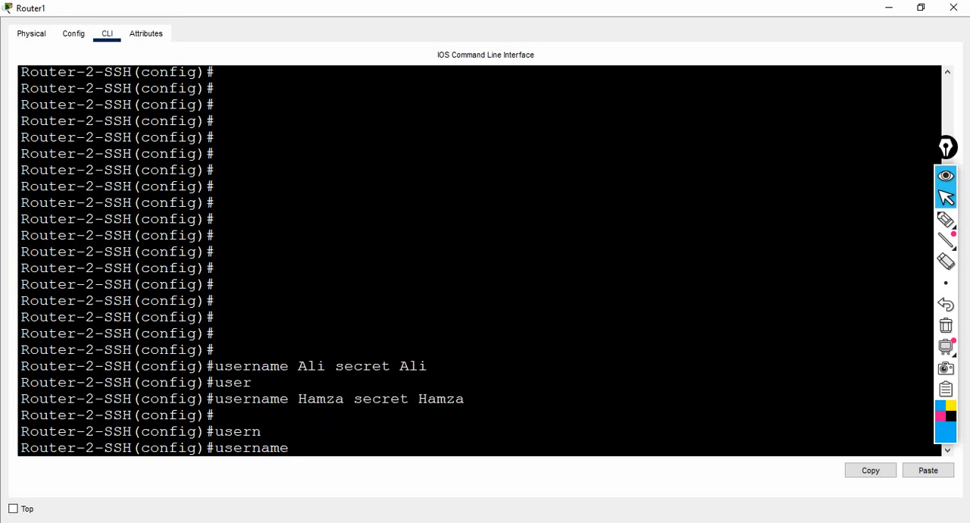
type("Atif secret")
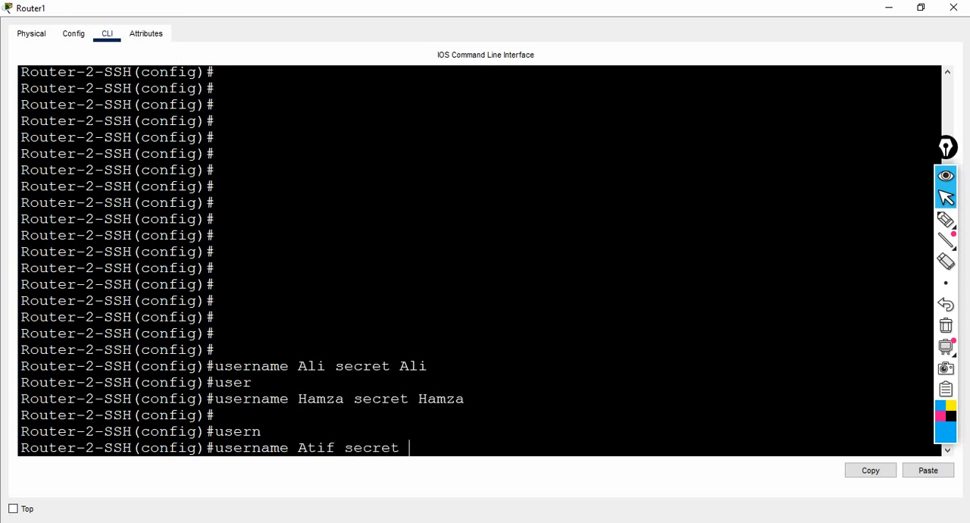
type(" Atif")
key("Return")
key("Return")
key("Return")
key("Return")
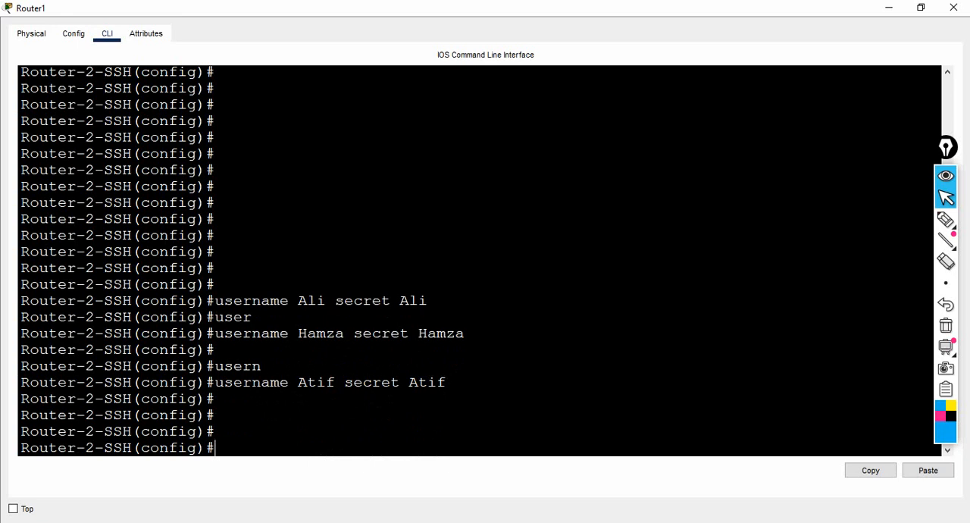
Step: Enter line configuration mode for VTY lines 0 to 2 on the router
type("line vty 0 2")
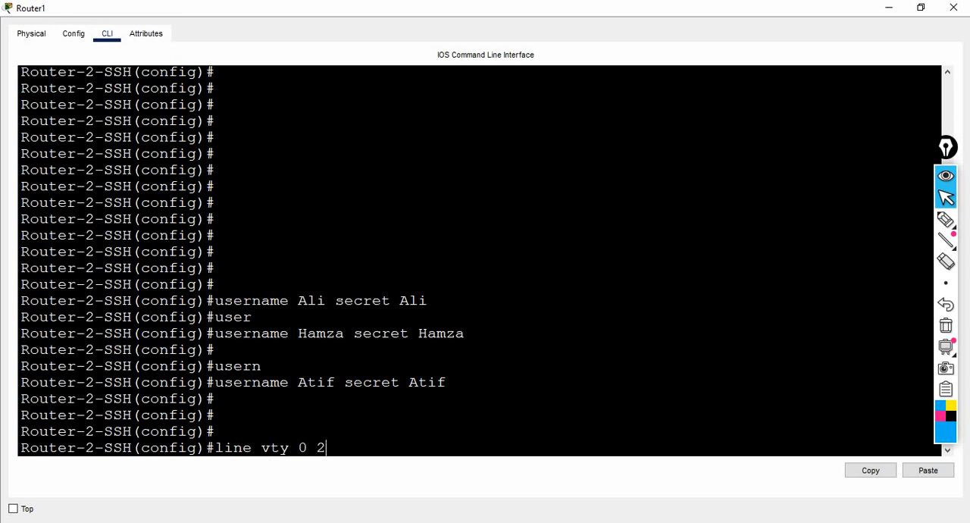
key("Return")
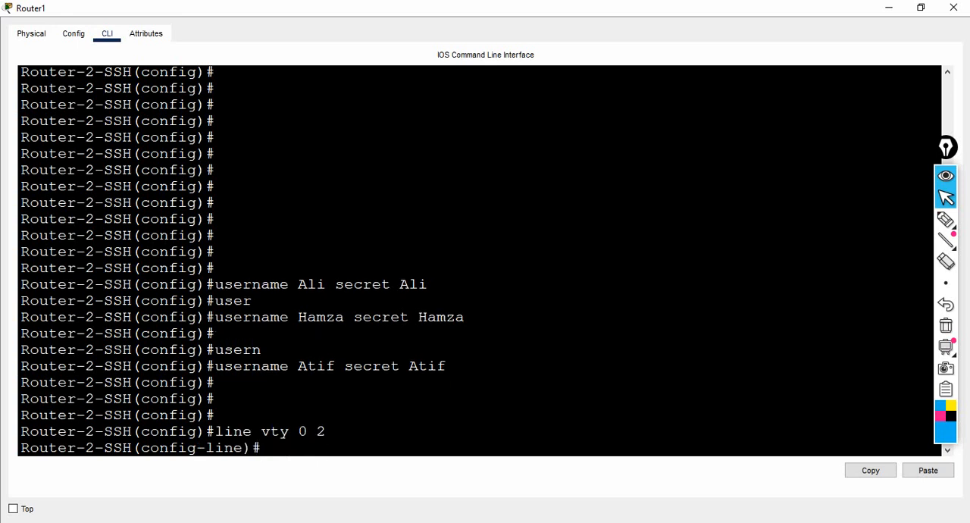
Step: Restrict the VTY lines' input transport to SSH, consulting the command help for the direction and protocol options
type("tra")
key("Tab")
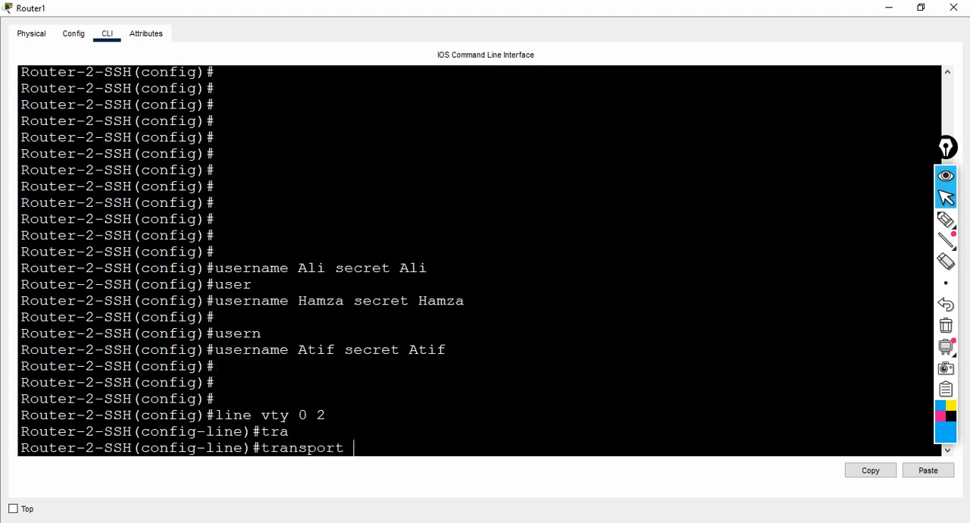
type("?")
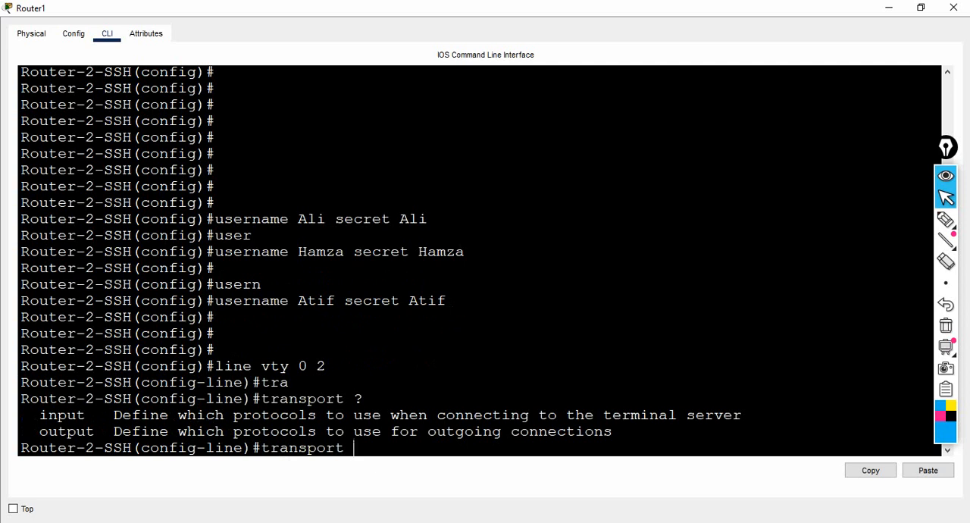
left_click_drag(603, 415, 713, 415)
left_click(354, 447)
type("in")
key("Tab")
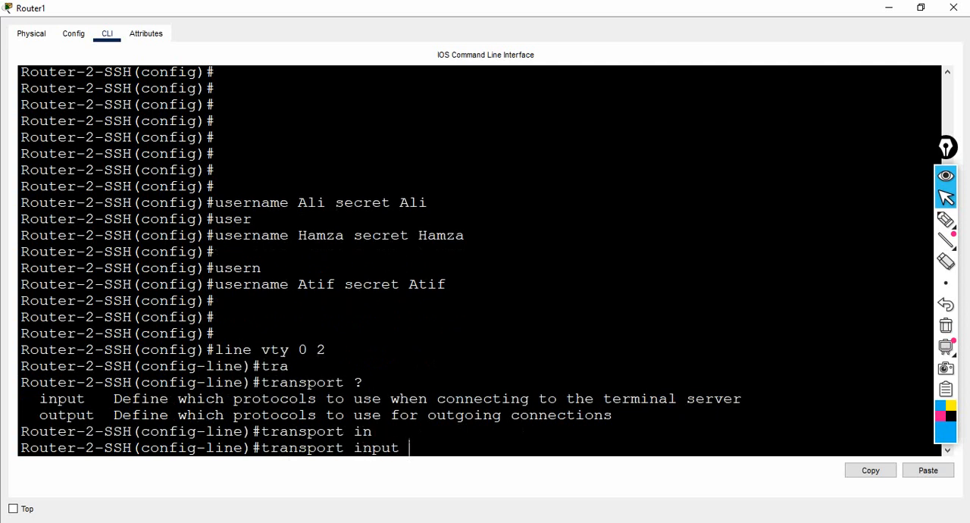
type("?")
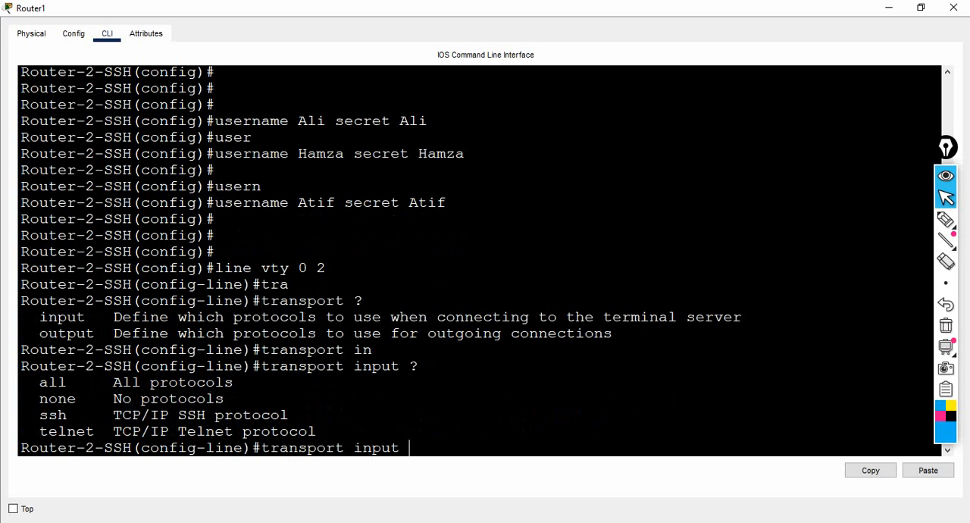
left_click_drag(31, 382, 122, 383)
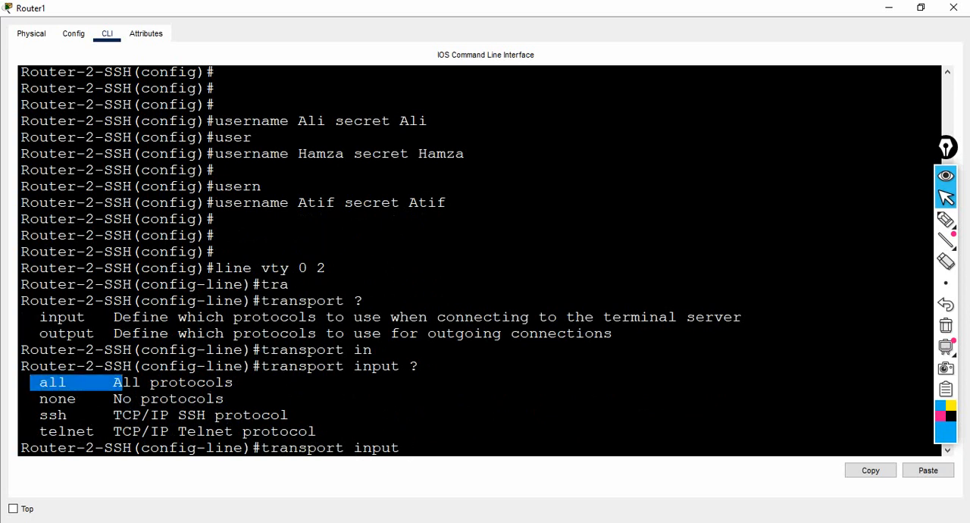
left_click_drag(38, 398, 94, 431)
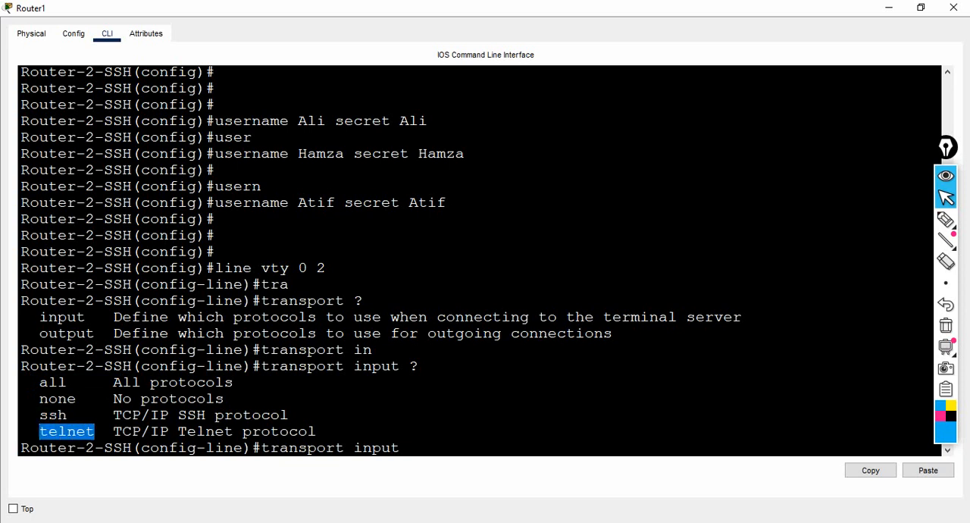
left_click(408, 448)
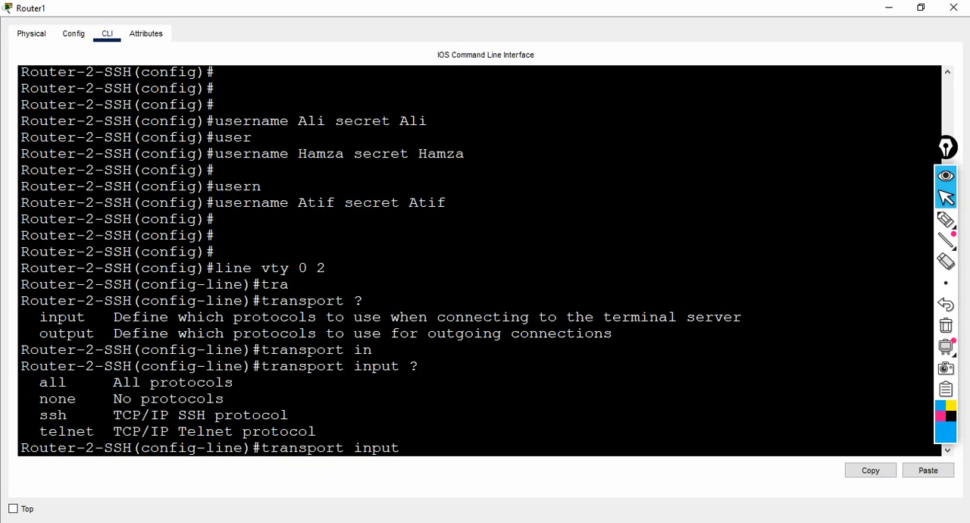
type("ssh")
key("Return")
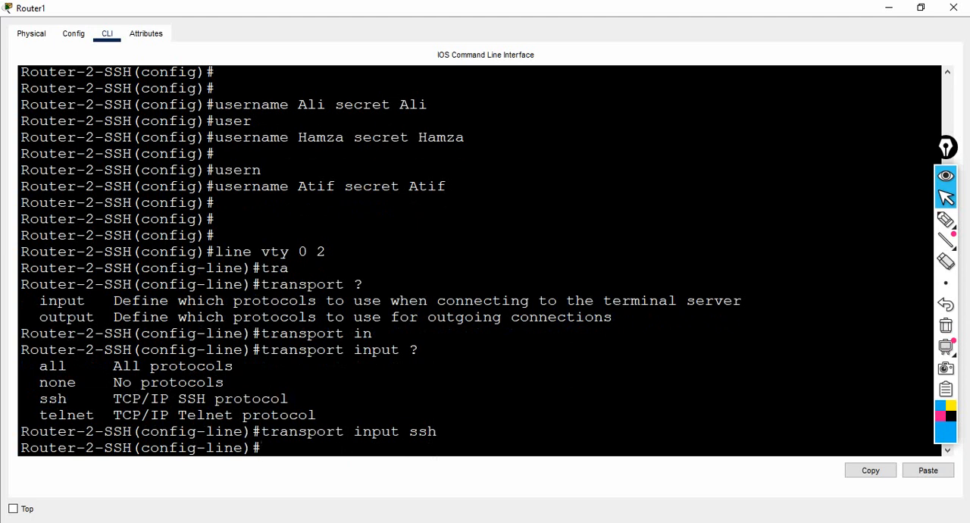
Step: Make the VTY lines authenticate against the local user accounts with login local
type("login")
type("local")
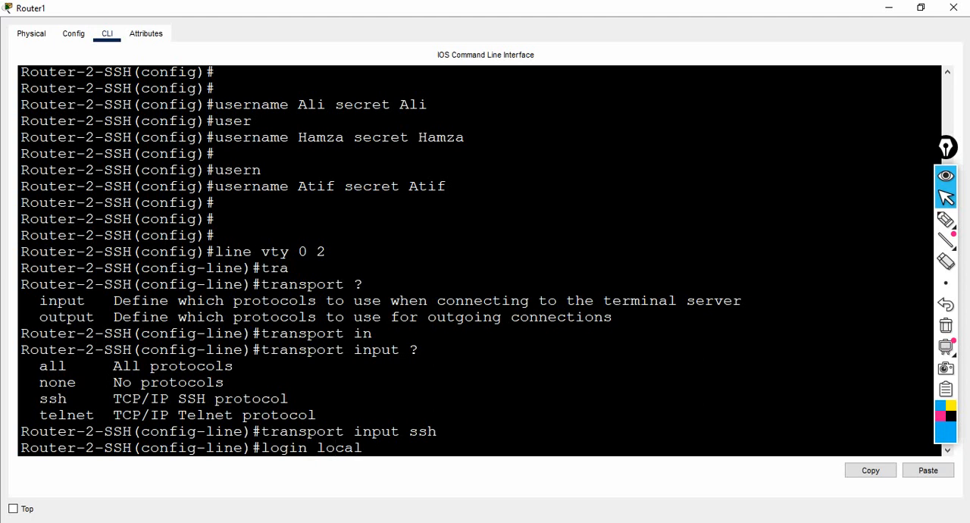
key("Return")
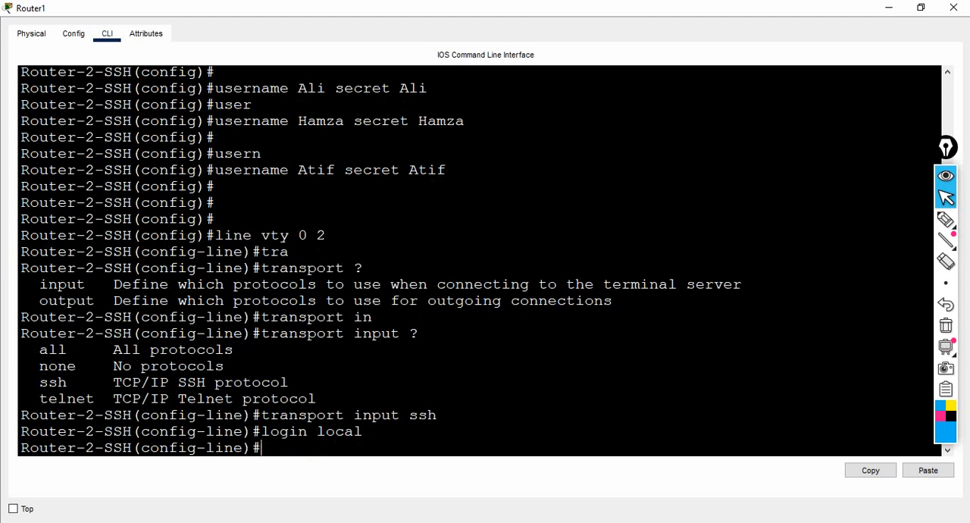
Step: Set the line password for the VTY lines
type("pass")
key("Tab")
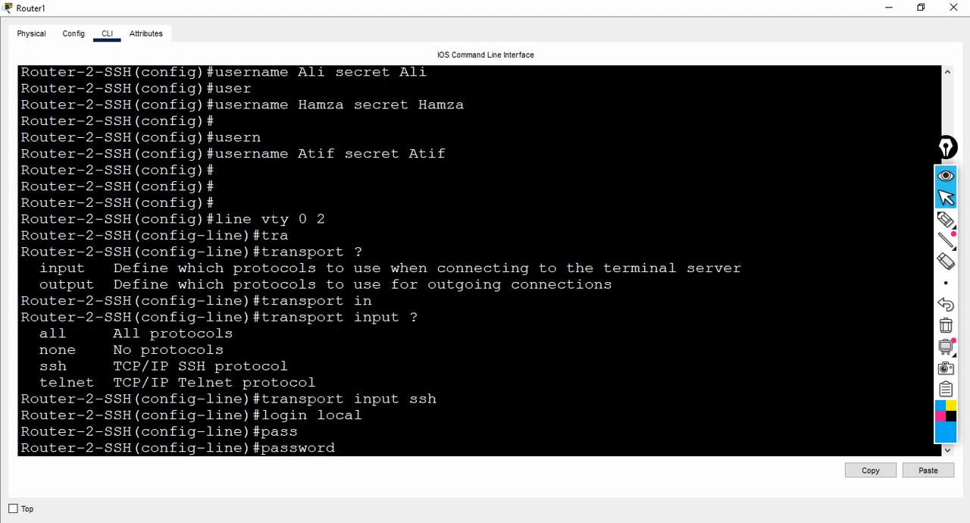
type("ccnp")
key("BackSpace")
key("BackSpace")
key("BackSpace")
key("BackSpace")
type("abc")
key("Return")
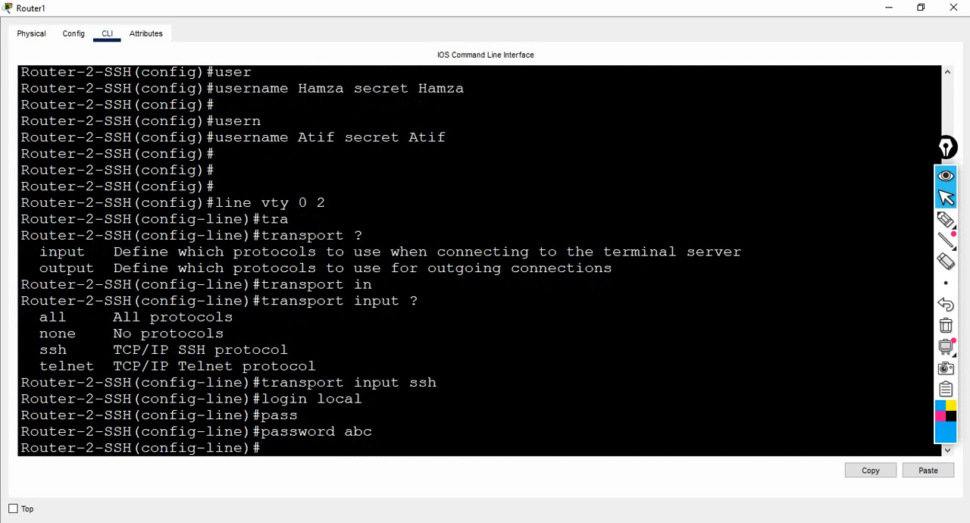
Step: Set the VTY lines' privilege level to 15 and return to global configuration mode
type("pr")
key("Tab")
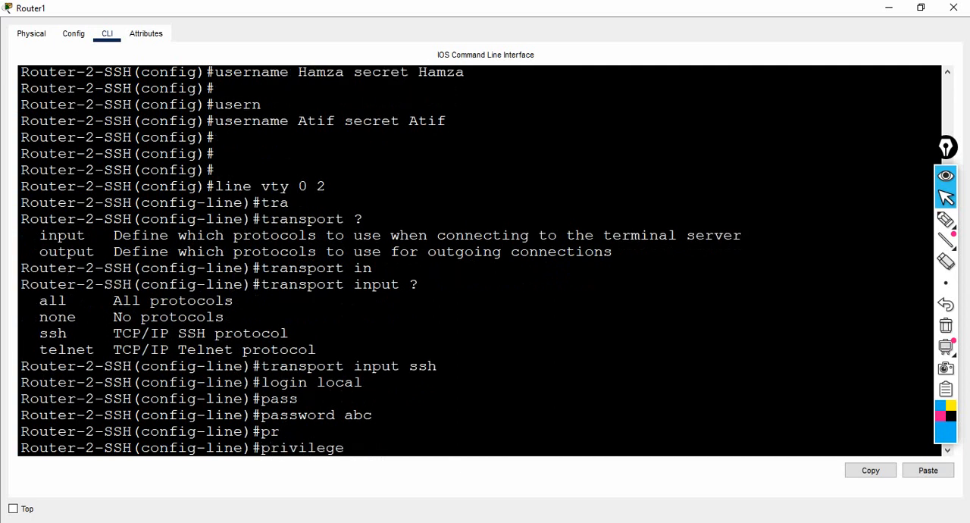
type("leve")
key("Tab")
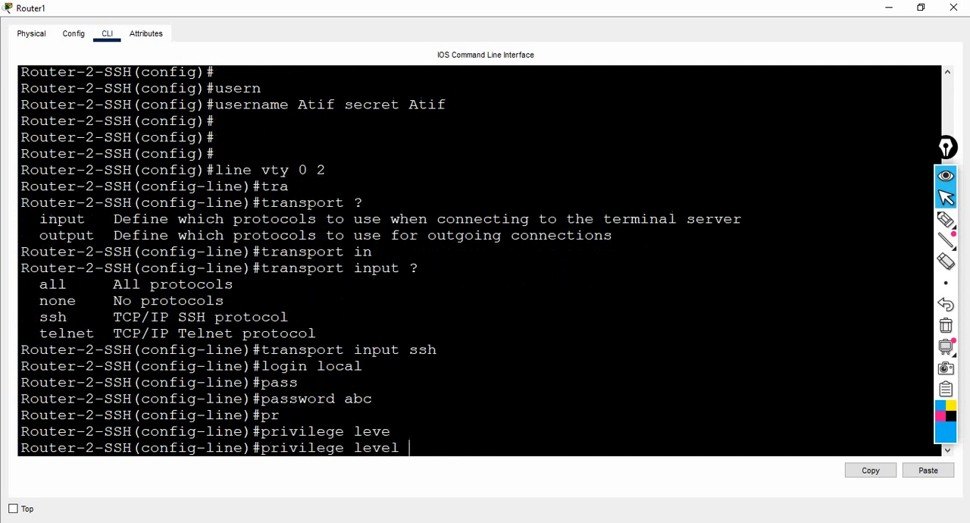
type("15")
key("Return")
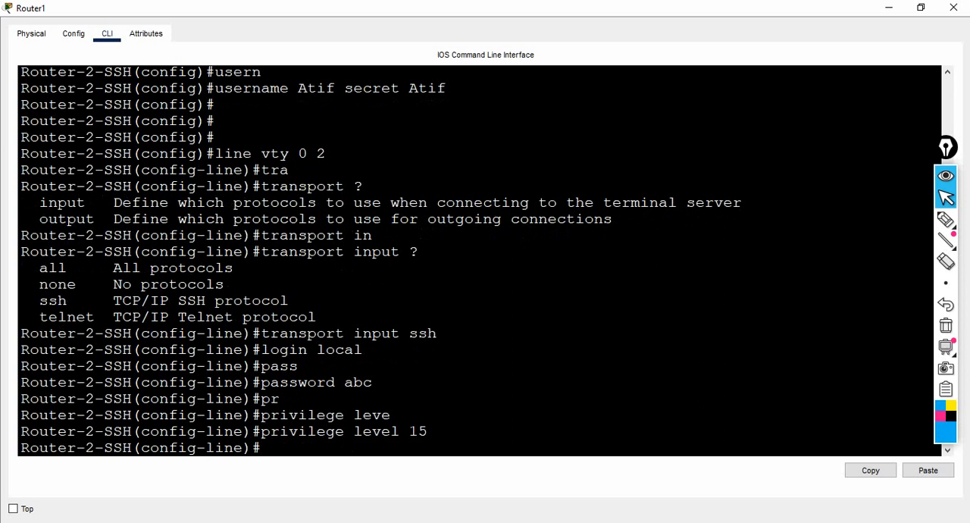
key("Return")
key("Return")
type("exi")
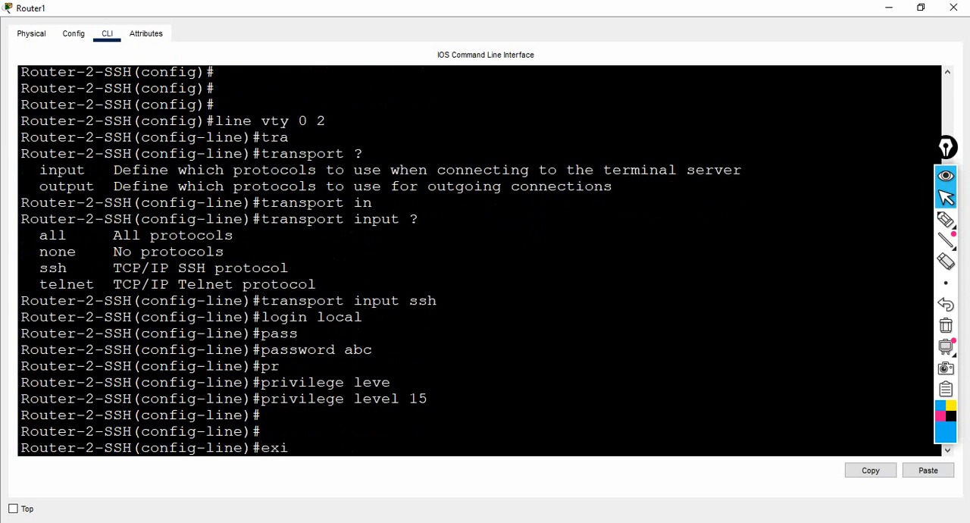
type("t")
key("Return")
key("Return")
key("Return")
key("Return")
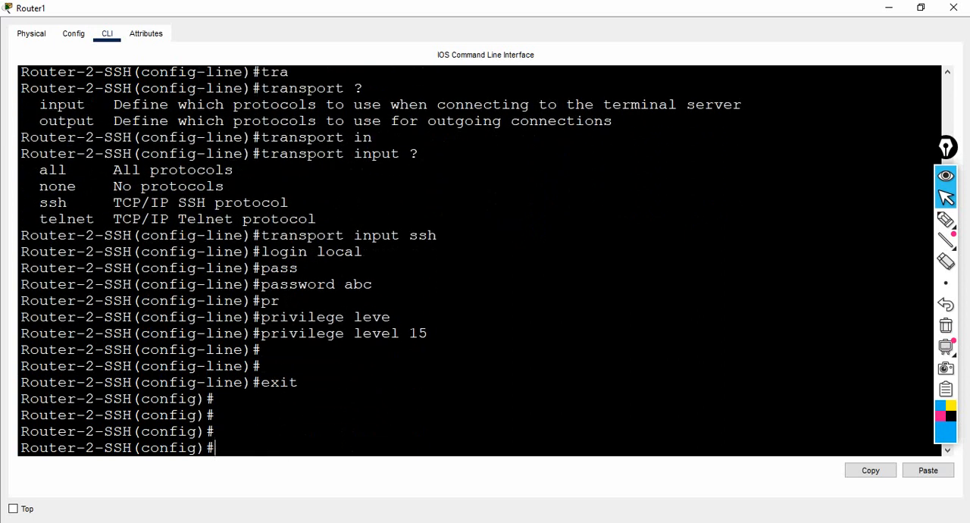
Step: Minimize the router's console and bring up PC0's Command Prompt in a maximized window at a fresh prompt
left_click(889, 8)
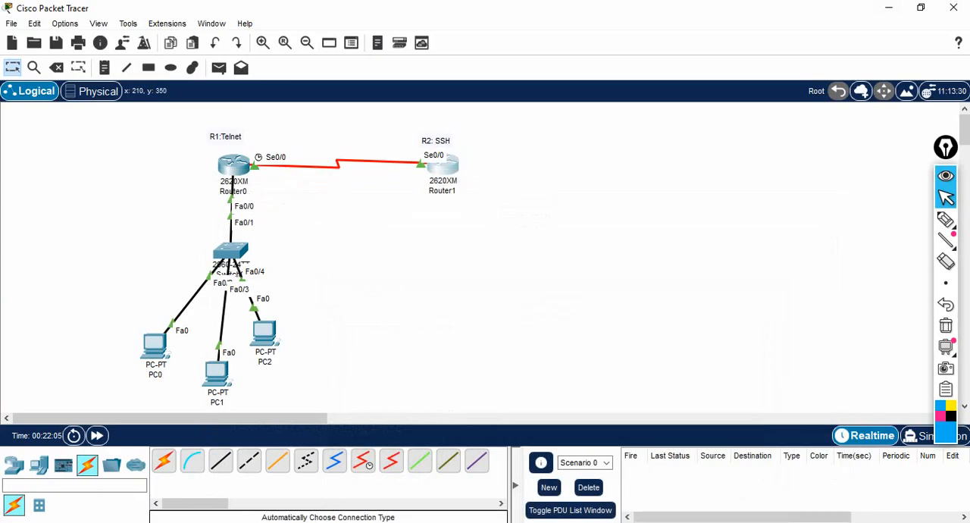
left_click(155, 345)
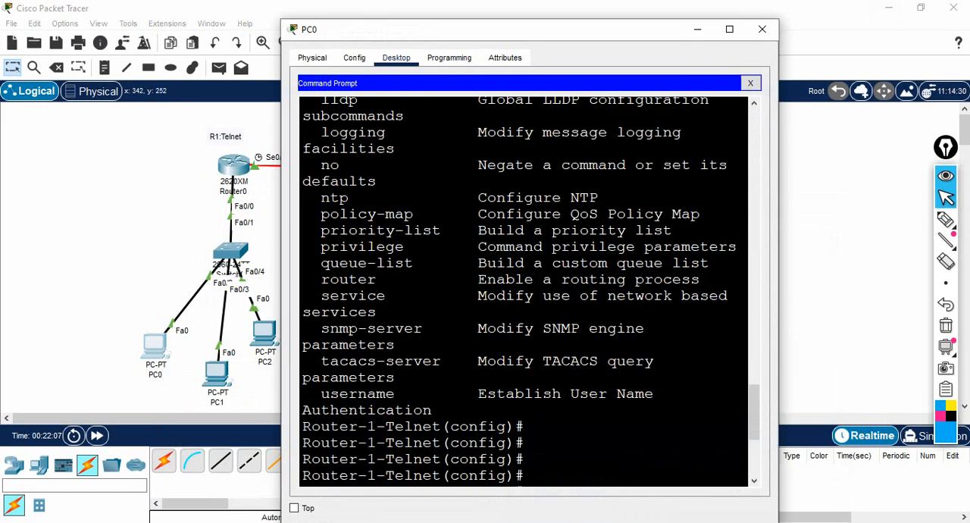
left_click(729, 29)
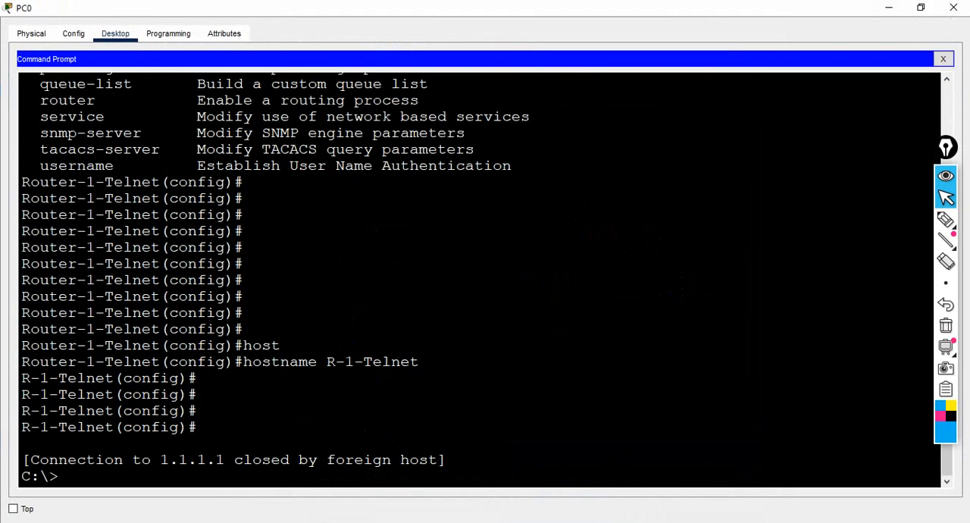
key("Return")
key("Return")
key("Return")
key("Return")
type("t")
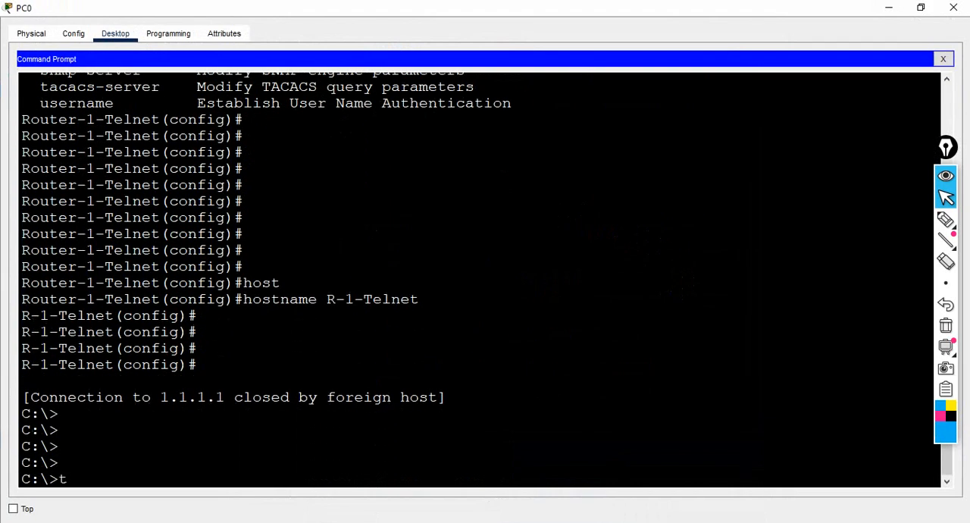
type("elnet 1")
type(".1.1.1")
key("BackSpace")
key("BackSpace")
key("BackSpace")
key("BackSpace")
key("BackSpace")
key("BackSpace")
key("BackSpace")
key("BackSpace")
key("BackSpace")
key("BackSpace")
key("BackSpace")
key("BackSpace")
key("BackSpace")
key("BackSpace")
Step: Connect from PC0 to 1.1.1.2 over SSH as the first local user and enter that account's password
type("ssh -l Ali 1.1.1.2")
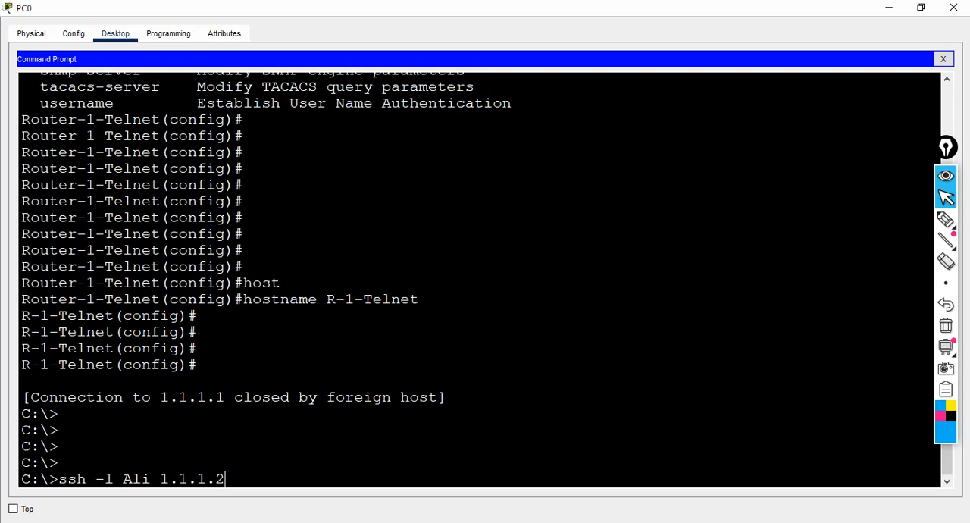
key("Return")
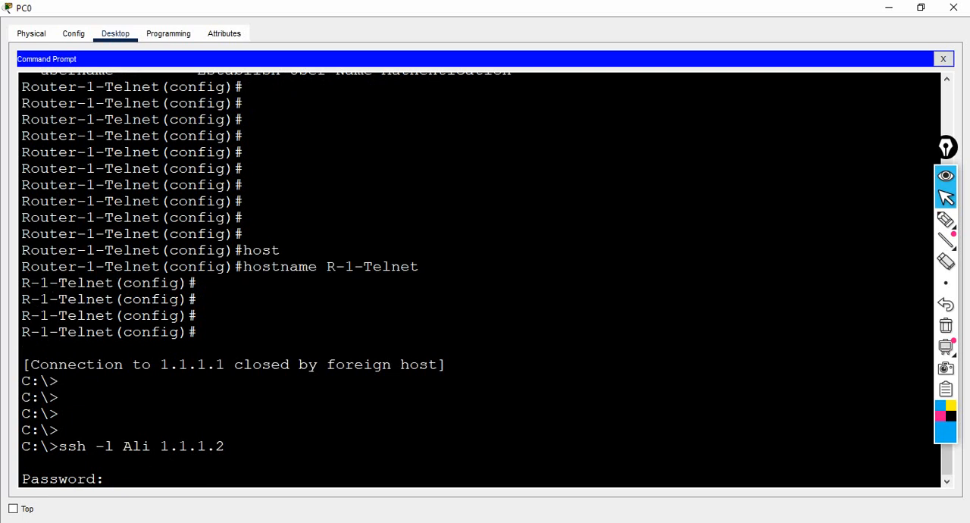
key("Return")
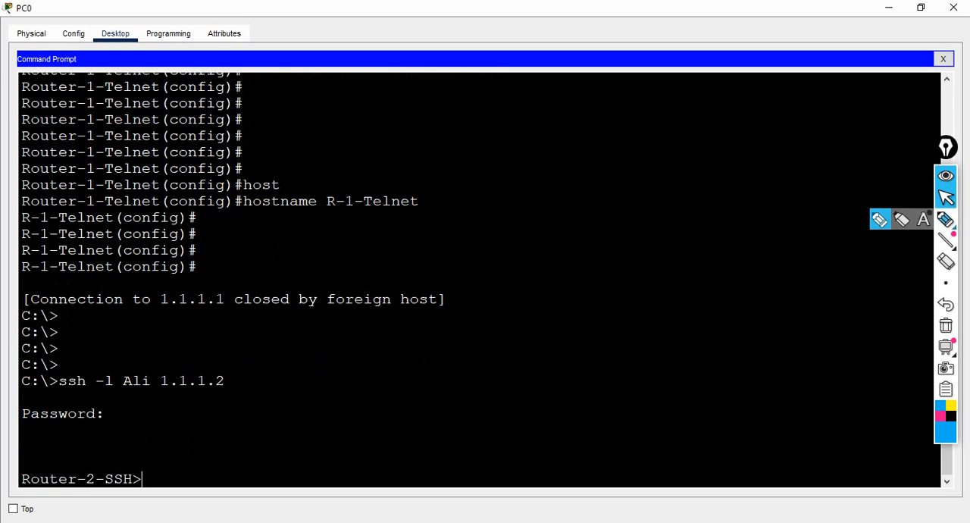
Step: Annotate the SSH session with a handwritten sketch of the user and password, linked by arrows
left_click(946, 220)
mouse_move(589, 260)
left_mouse_down()
mouse_move(615, 247)
mouse_move(650, 249)
mouse_move(675, 231)
left_mouse_up()
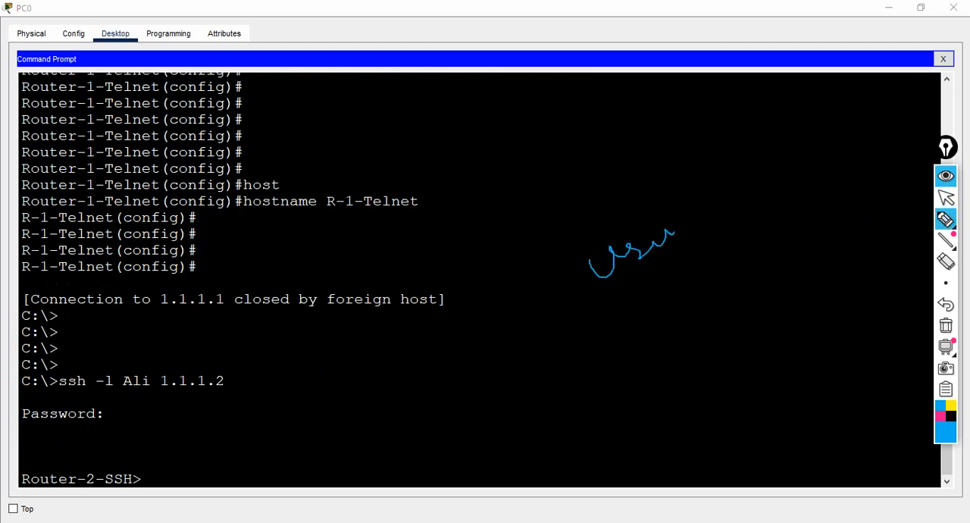
mouse_move(689, 197)
left_mouse_down()
mouse_move(699, 225)
mouse_move(717, 201)
mouse_move(692, 214)
left_mouse_up()
mouse_move(736, 188)
left_mouse_down()
mouse_move(765, 159)
mouse_move(778, 164)
left_mouse_up()
left_click_drag(739, 140, 735, 141)
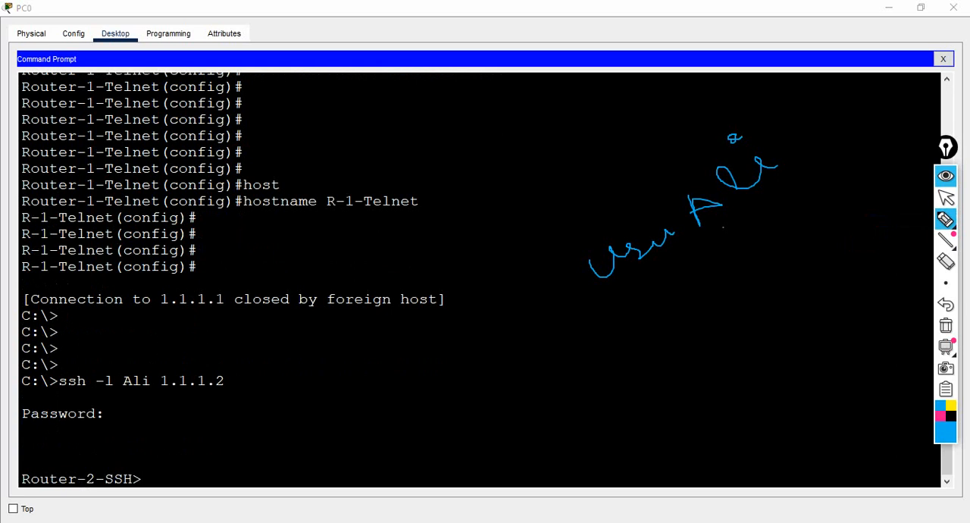
mouse_move(723, 228)
left_mouse_down()
mouse_move(729, 260)
mouse_move(735, 247)
left_mouse_up()
mouse_move(724, 297)
left_mouse_down()
mouse_move(725, 312)
mouse_move(718, 282)
mouse_move(738, 289)
mouse_move(783, 249)
left_mouse_up()
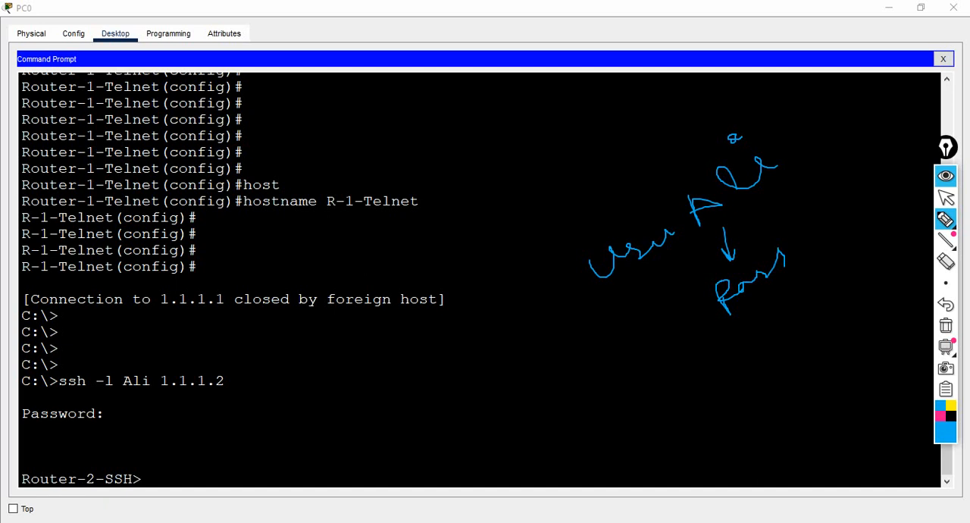
mouse_move(776, 286)
left_mouse_down()
mouse_move(825, 264)
mouse_move(785, 197)
mouse_move(785, 209)
left_mouse_up()
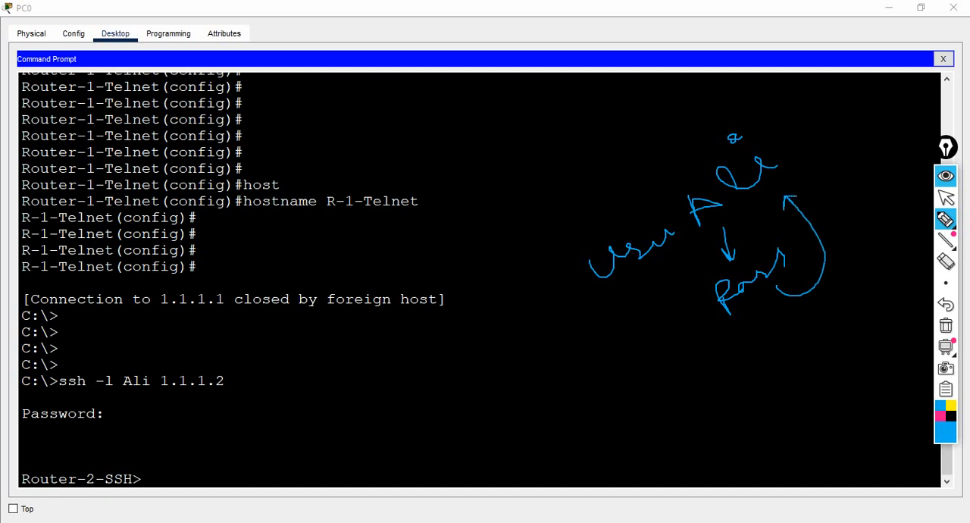
left_click(946, 197)
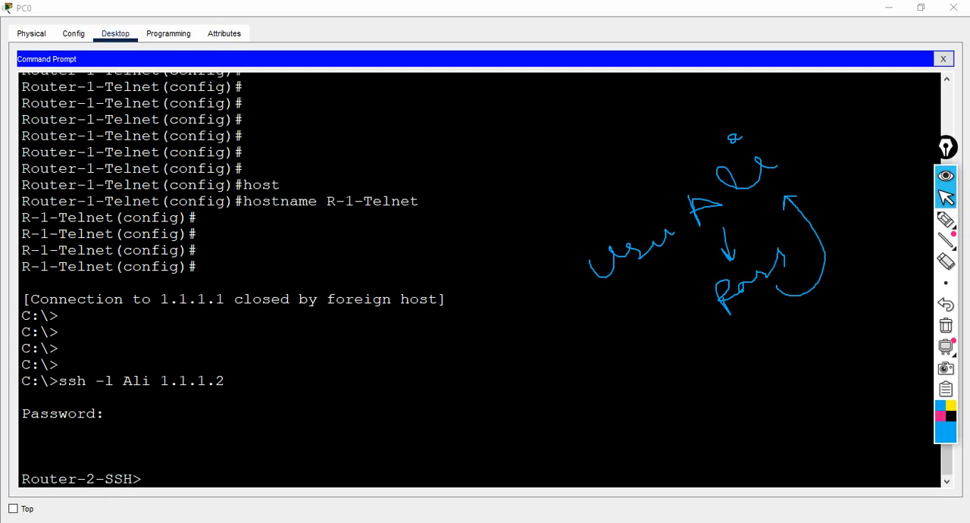
Step: Try to enter privileged EXEC mode in the SSH session with blank passwords
left_click(142, 479)
key("Return")
type("en")
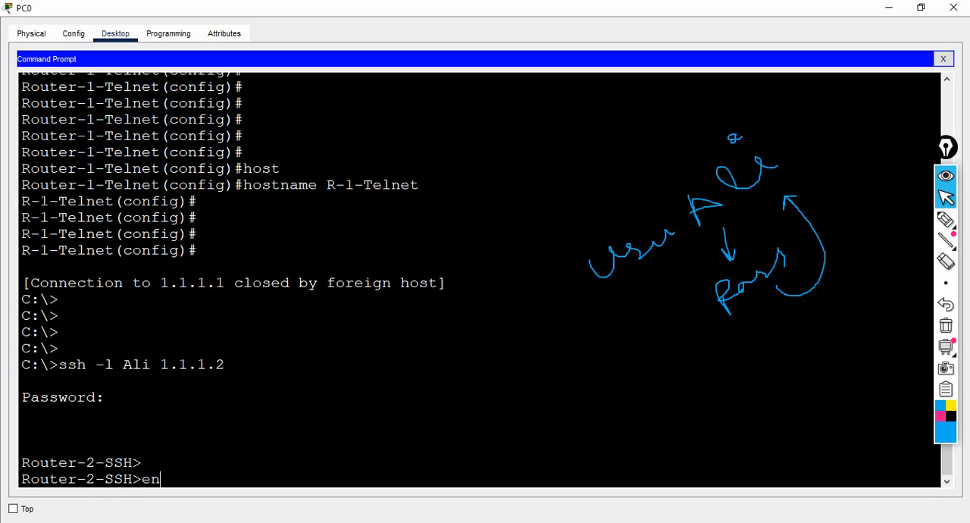
key("Return")
key("Return")
key("Return")
Step: Enter privileged EXEC mode in PC0's SSH session, supplying the router's enable password
key("Return")
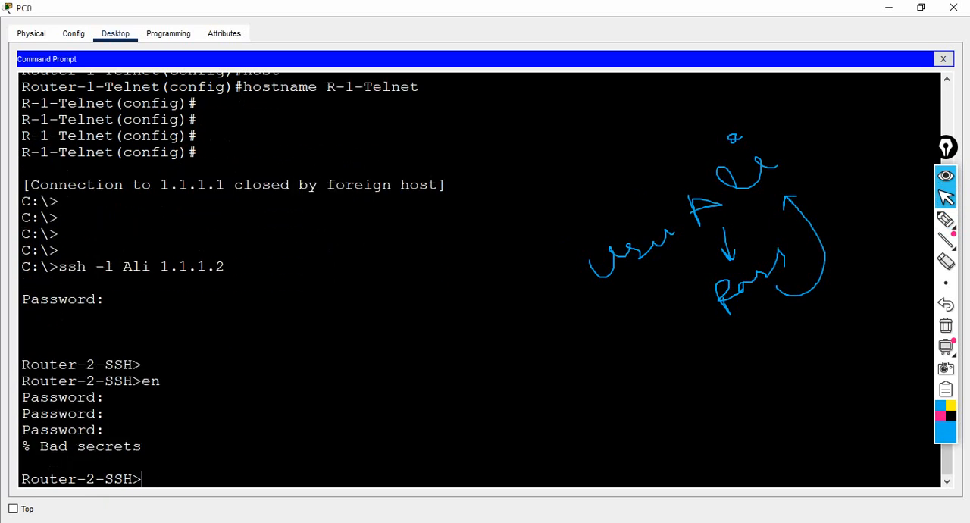
type("en")
key("Return")
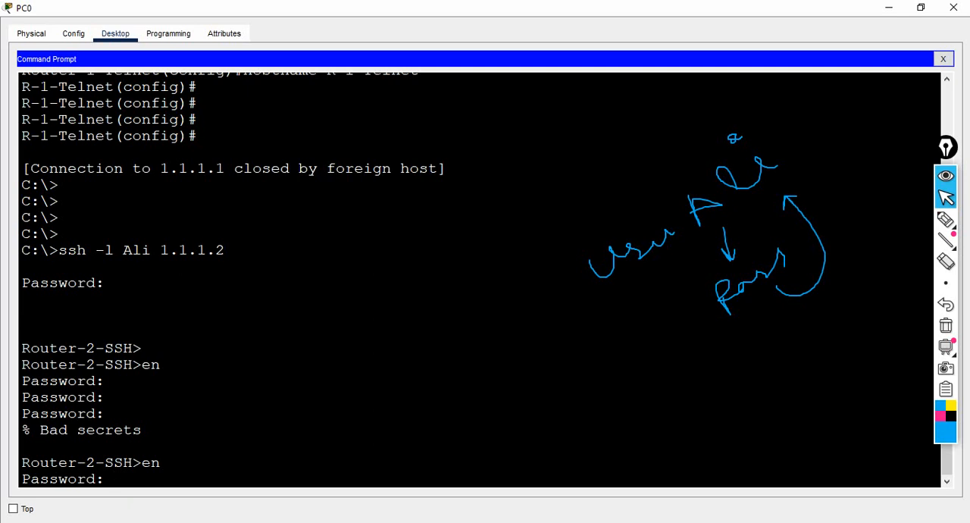
key("Return")
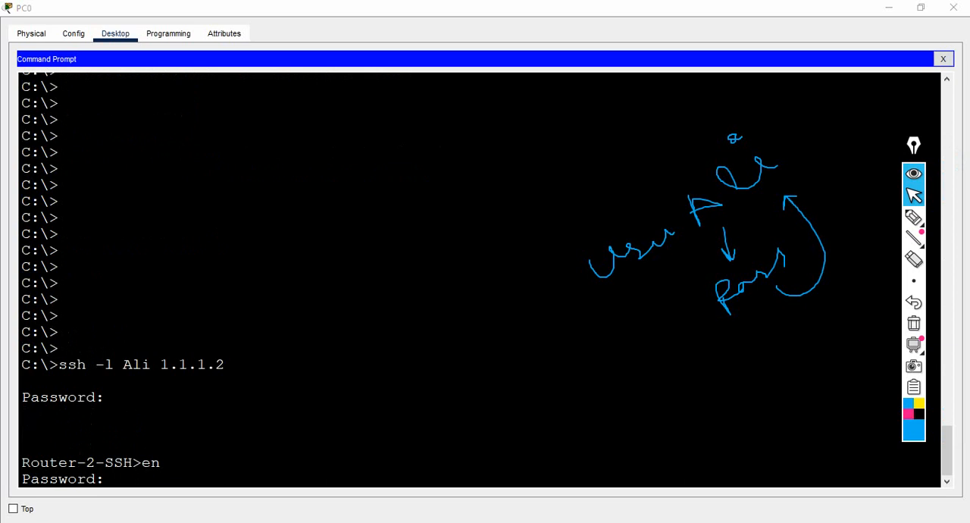
left_click(105, 479)
key("Return")
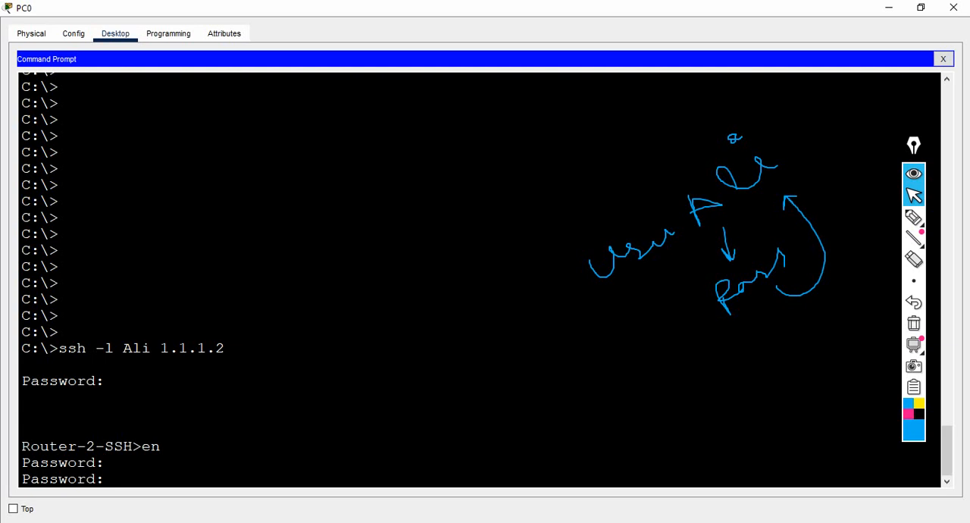
key("Return")
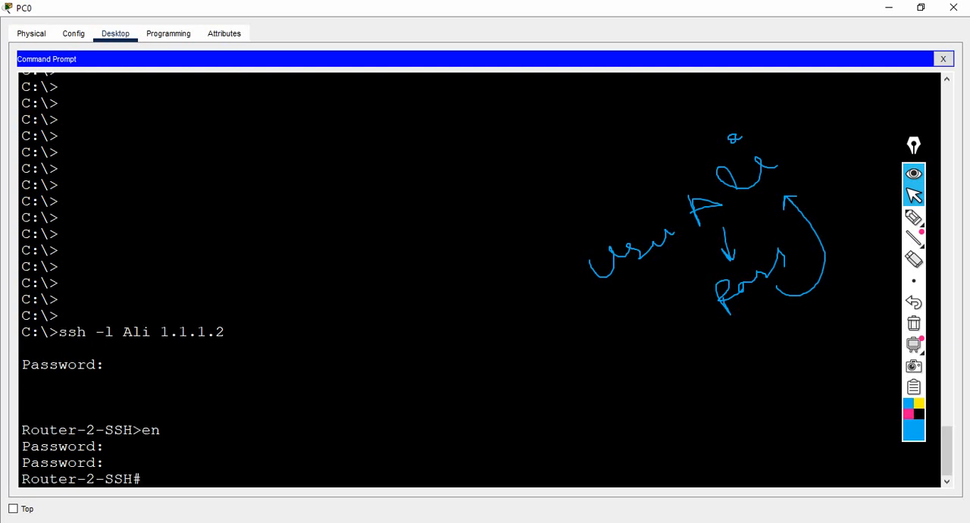
key("Return")
key("Return")
key("Return")
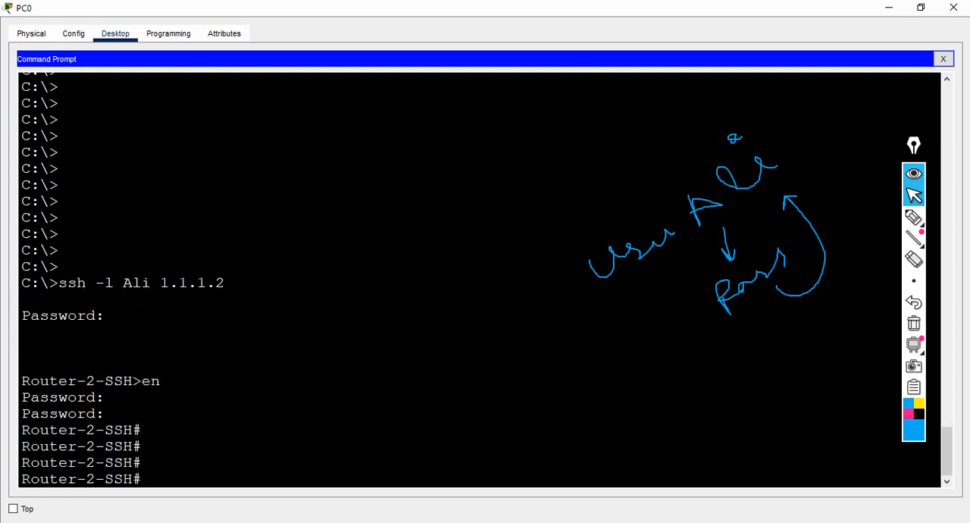
key("Return")
key("Return")
Step: Enter global configuration mode on the router through the SSH session, accepting terminal as the source
type("conf")
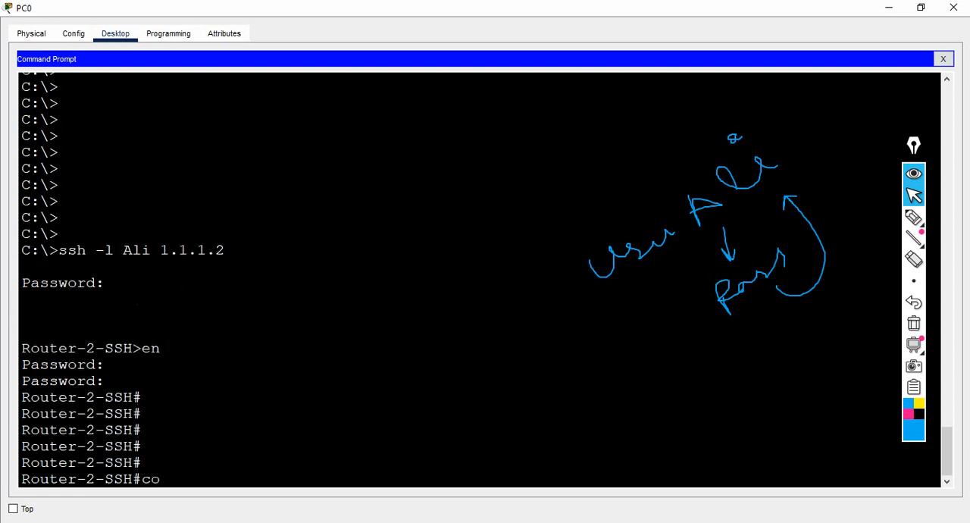
key("Return")
key("Return")
key("Return")
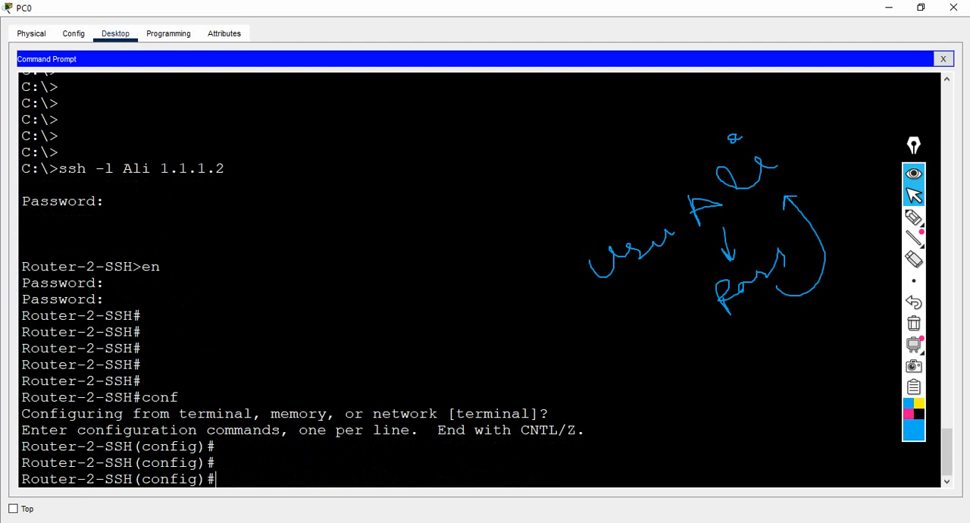
Step: Change the router's hostname to R-2-SSh from PC0's SSH session
type("host")
key("Tab")
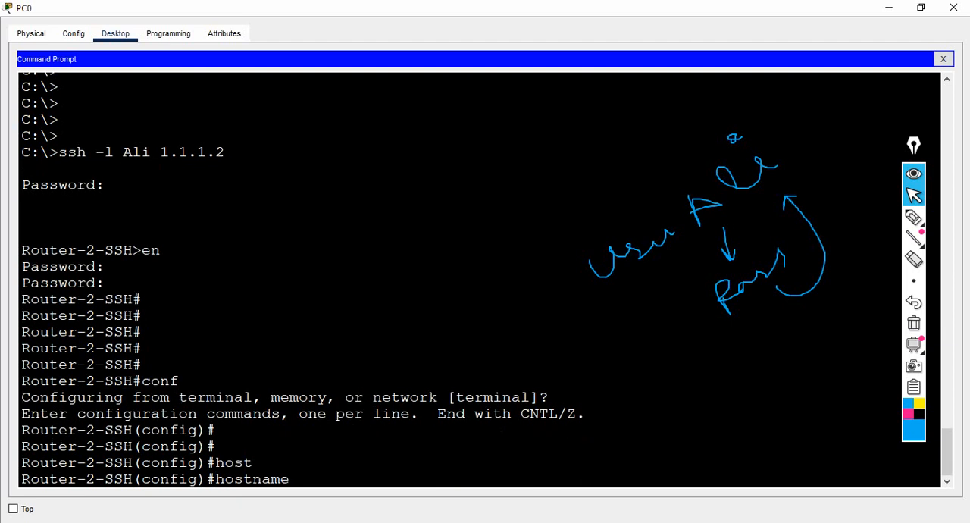
type("R-2-SSh")
key("Return")
key("Return")
key("Return")
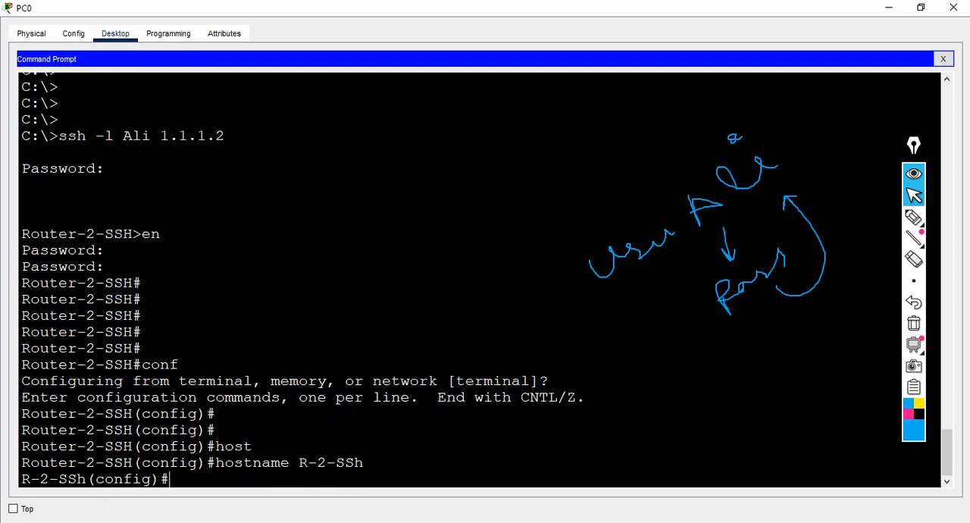
key("Return")
key("Return")
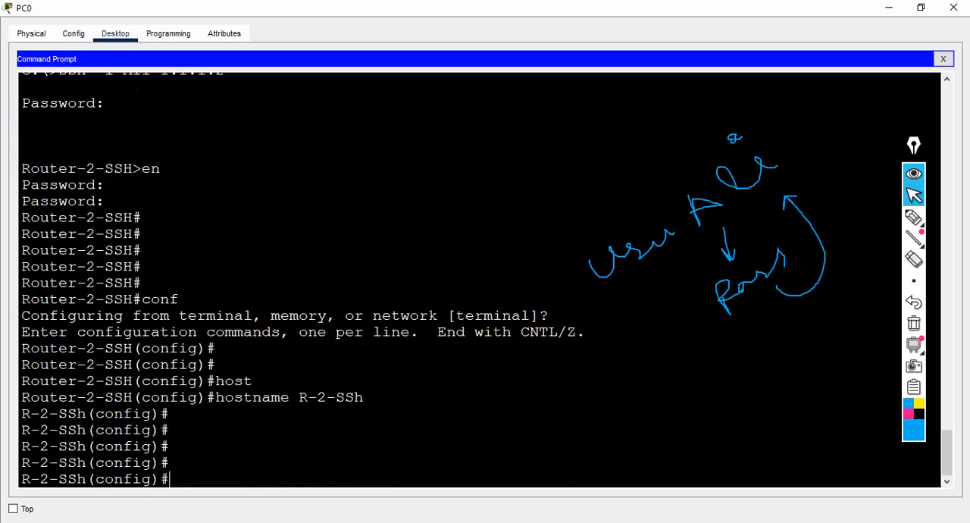
Step: Check the hostname in Router1's console prompt, paging past the remaining configuration listing
mouse_move(606, 521)
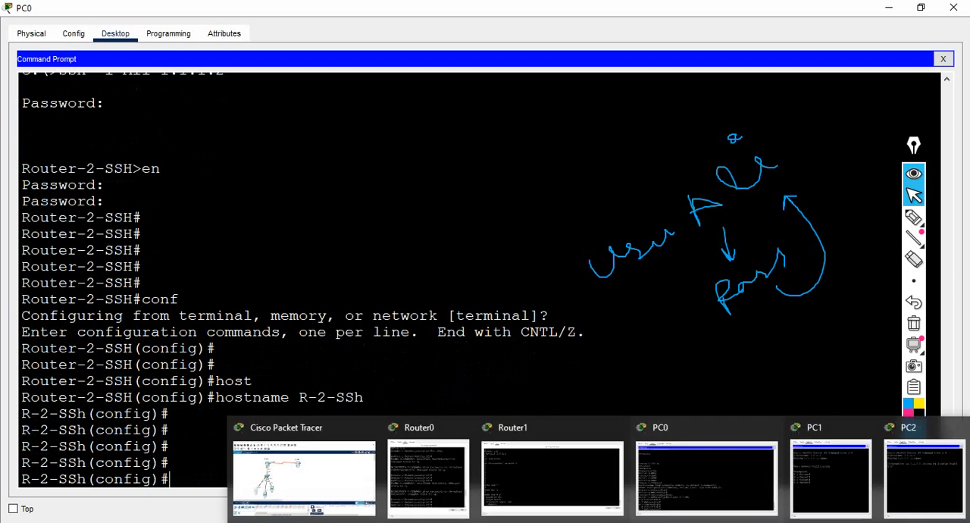
left_click(551, 476)
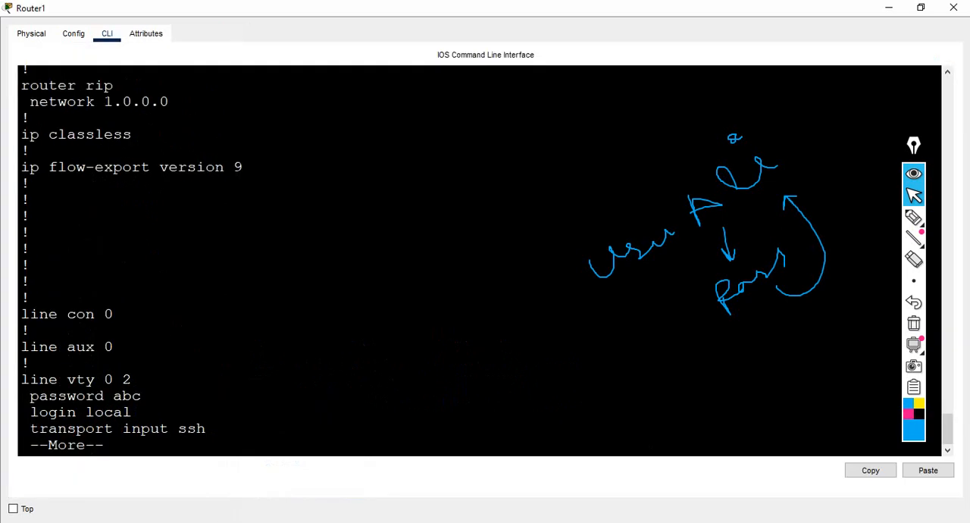
key("Return")
key("space")
key("Return")
key("Return")
key("Return")
key("Return")
key("Return")
key("Return")
key("Return")
key("Return")
key("Return")
key("Return")
key("Return")
key("Return")
key("Return")
key("Return")
key("Return")
key("Return")
key("Return")
key("Return")
key("Return")
key("Return")
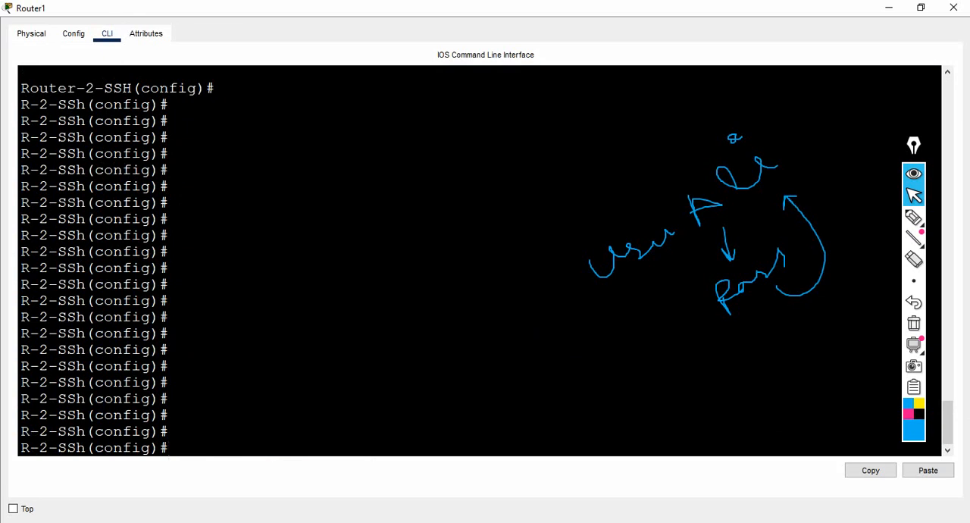
left_click_drag(21, 88, 132, 88)
left_click_drag(22, 105, 86, 104)
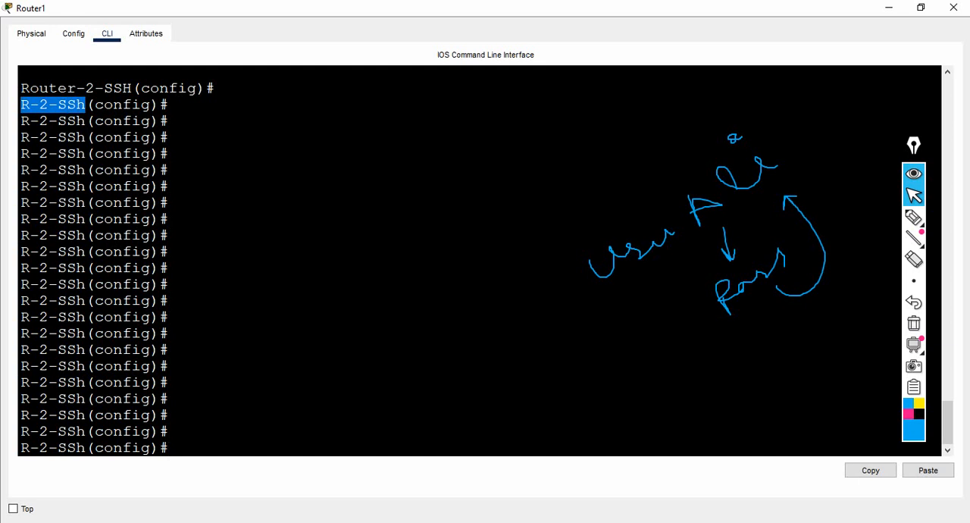
Step: Minimize Router1's console and bring up PC1's Command Prompt at a fresh prompt
left_click(889, 8)
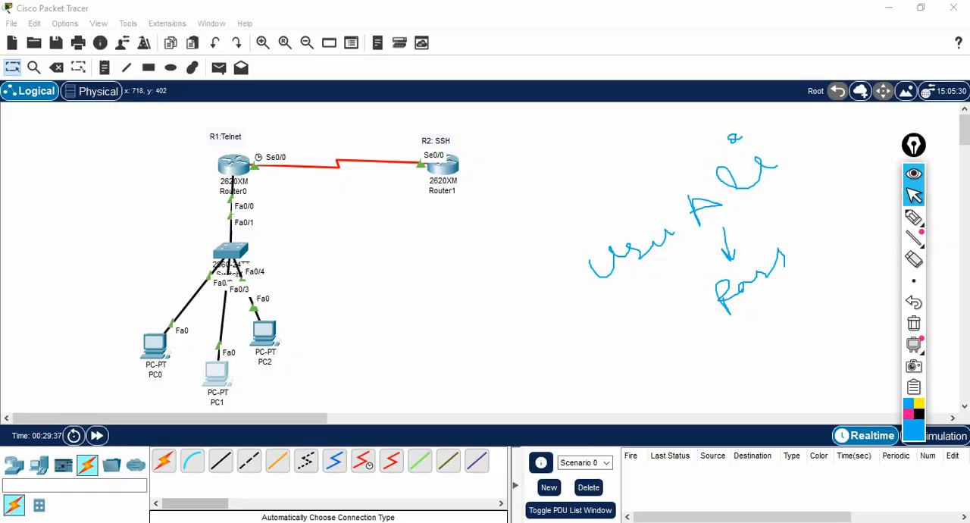
left_click(222, 374)
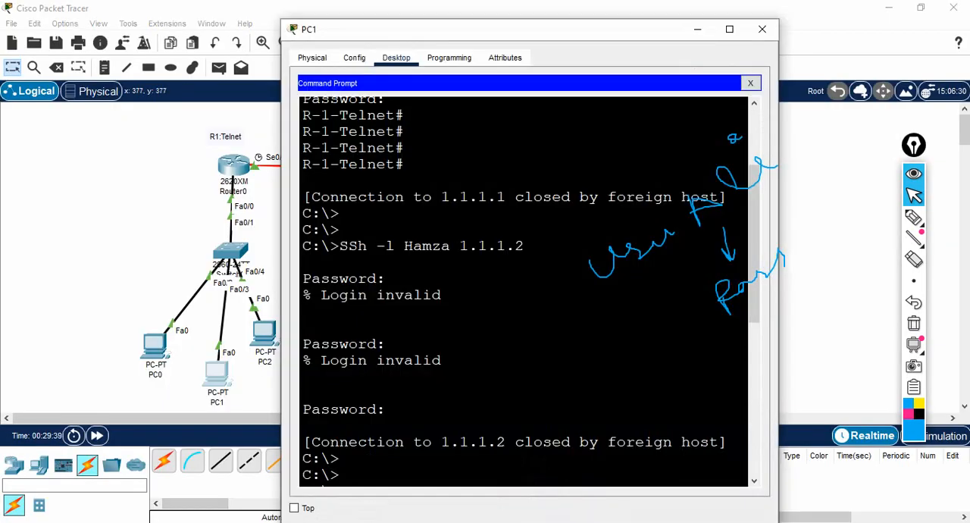
key("Return")
key("Return")
key("Return")
key("Return")
key("Return")
key("Return")
key("Return")
key("Return")
key("Return")
key("Return")
key("Return")
key("Return")
key("Return")
key("Return")
key("Return")
key("Return")
key("Return")
key("Return")
key("Return")
key("Return")
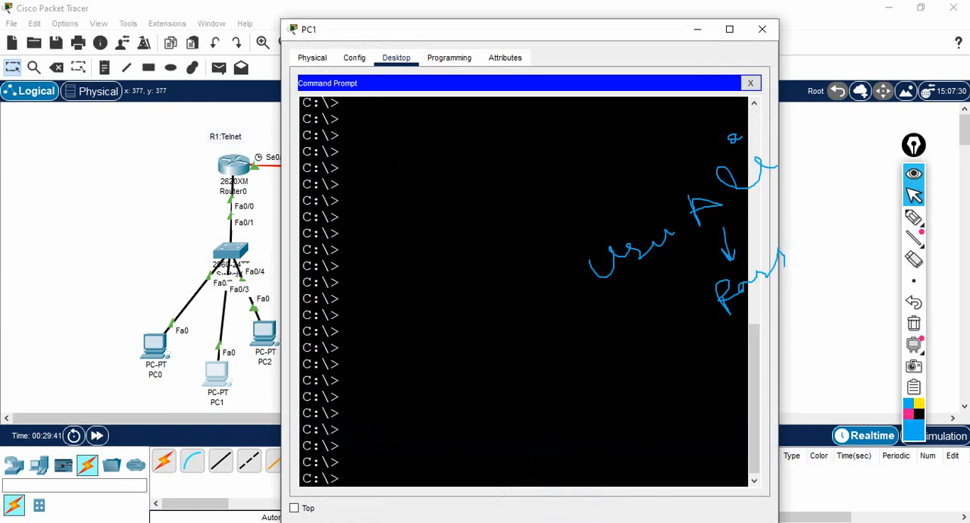
Step: Connect from PC1 to 1.1.1.2 over SSH as the second local user and enter that account's password
type("ssh -l H")
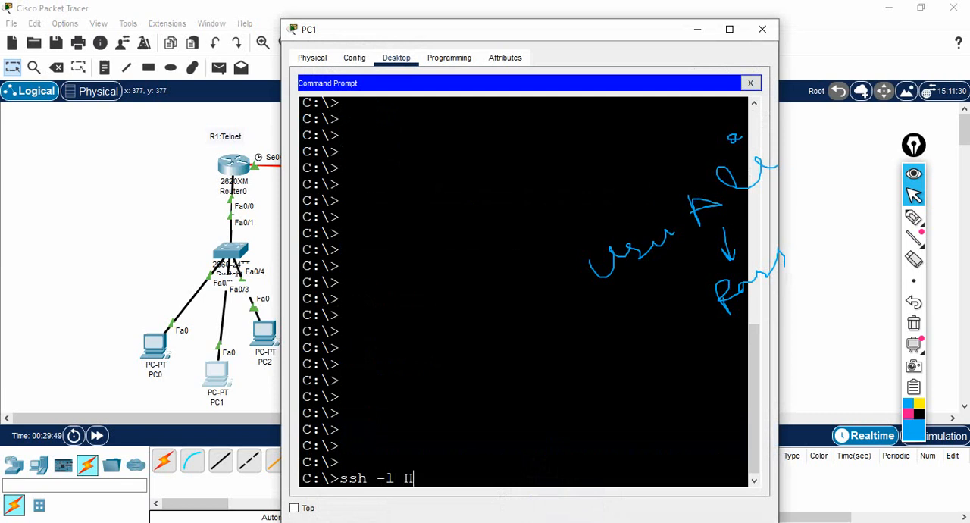
type("amza ")
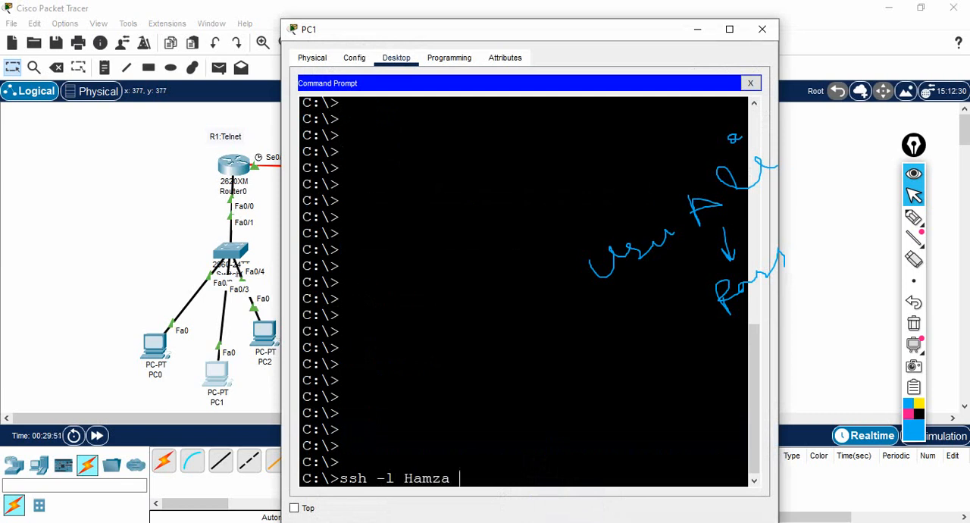
type("1.1.1.2")
key("Return")
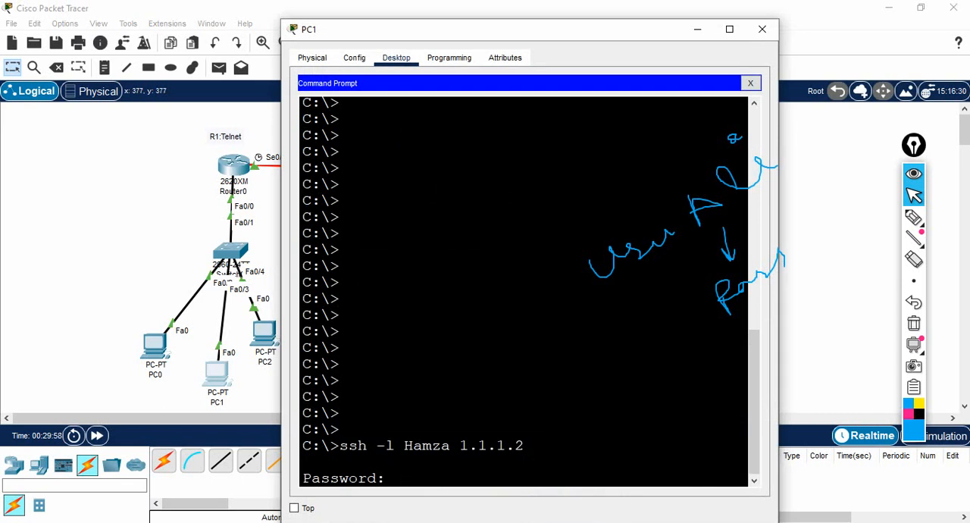
key("Return")
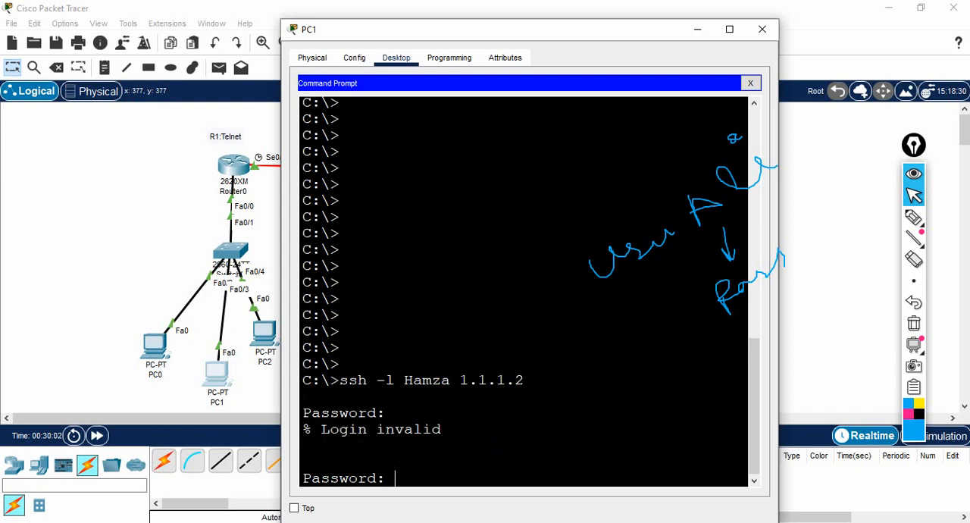
key("Return")
Step: Enter privileged EXEC mode in PC1's SSH session, supplying the router's enable password
key("Return")
key("Return")
key("Return")
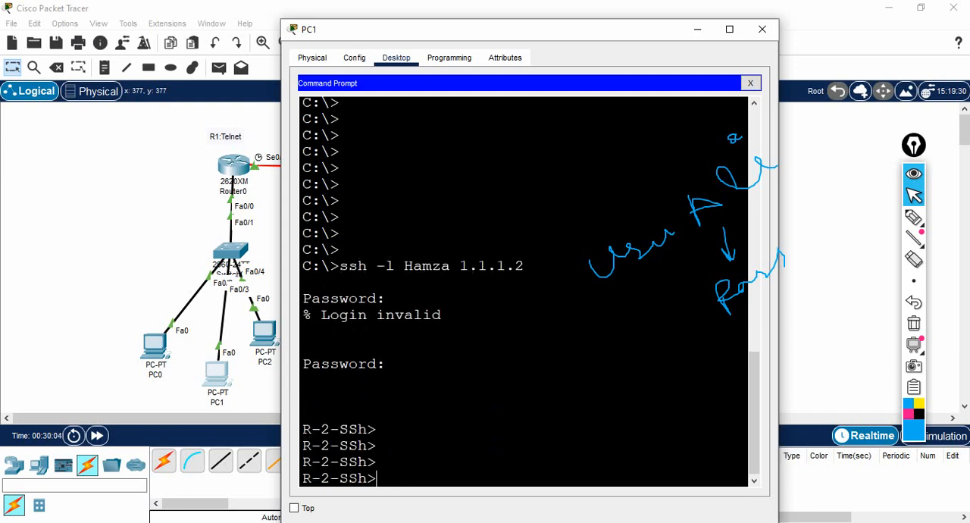
type("en")
key("Return")
key("Return")
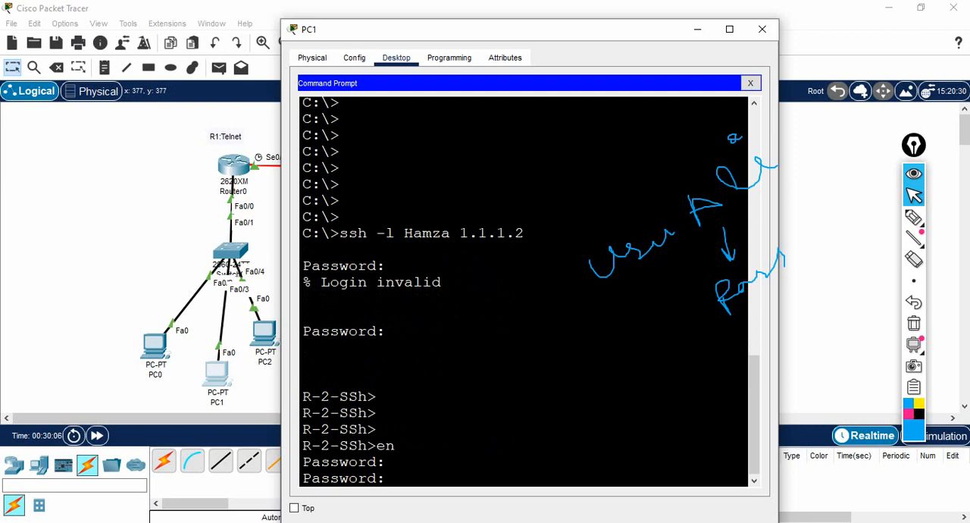
key("Return")
key("Return")
key("Return")
key("Return")
key("Return")
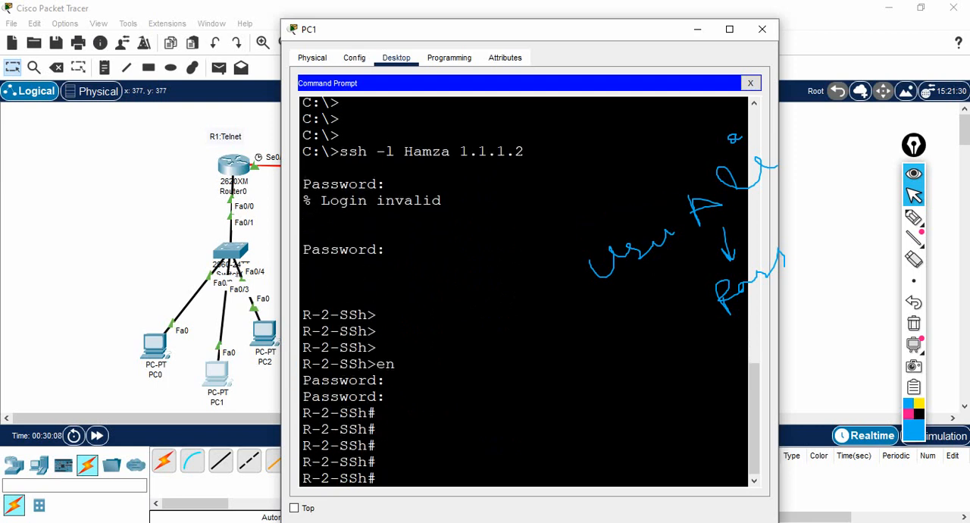